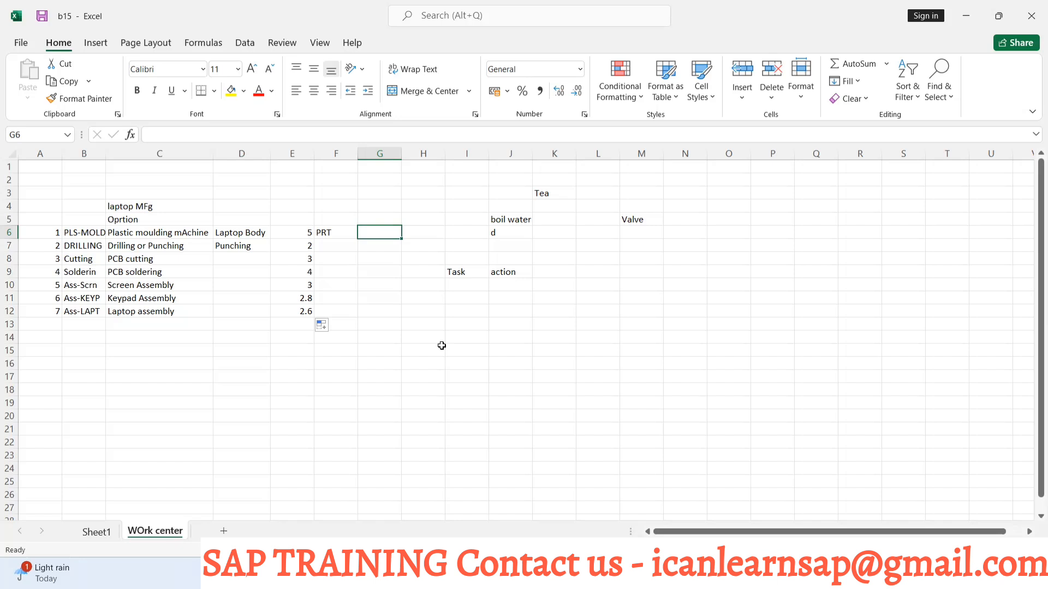
- Enter 20, 10, 12 and 24 in cells G6 to G9 beside the first four laptop operations
{"action": "type", "text": "20"}
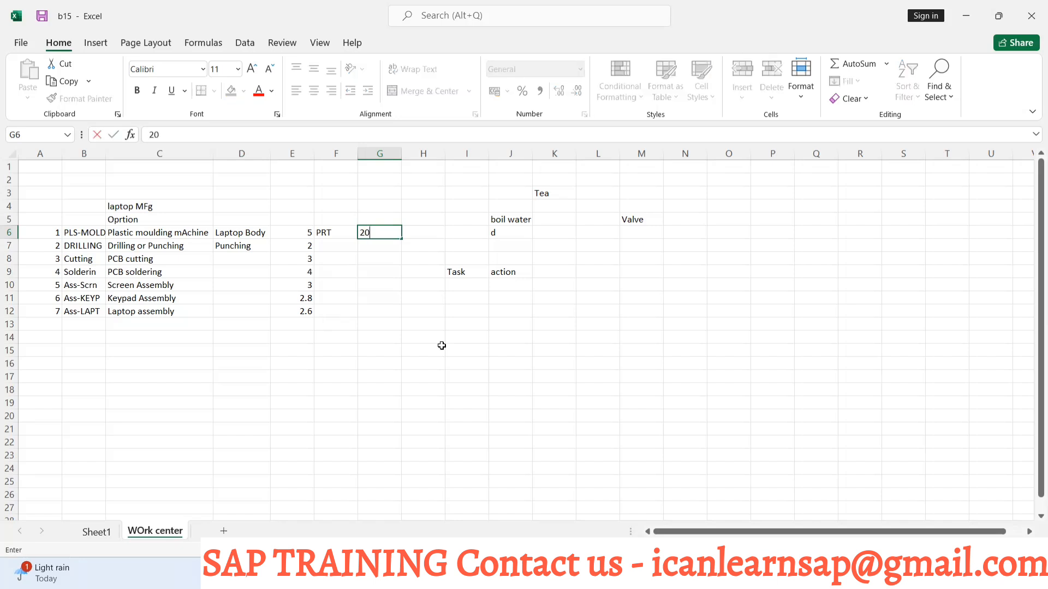
{"action": "key", "text": "Return"}
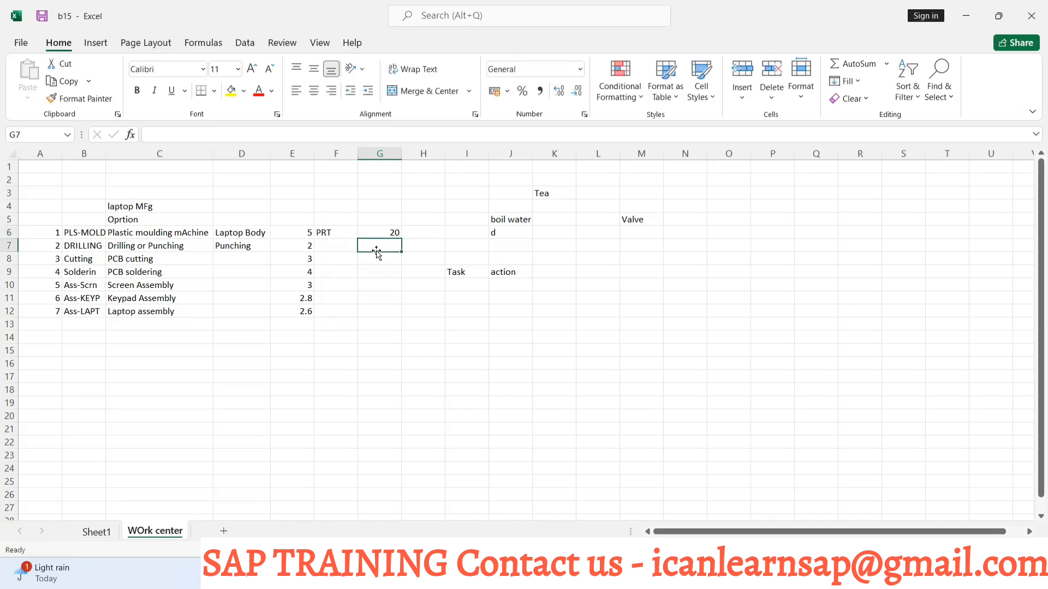
{"action": "type", "text": "10"}
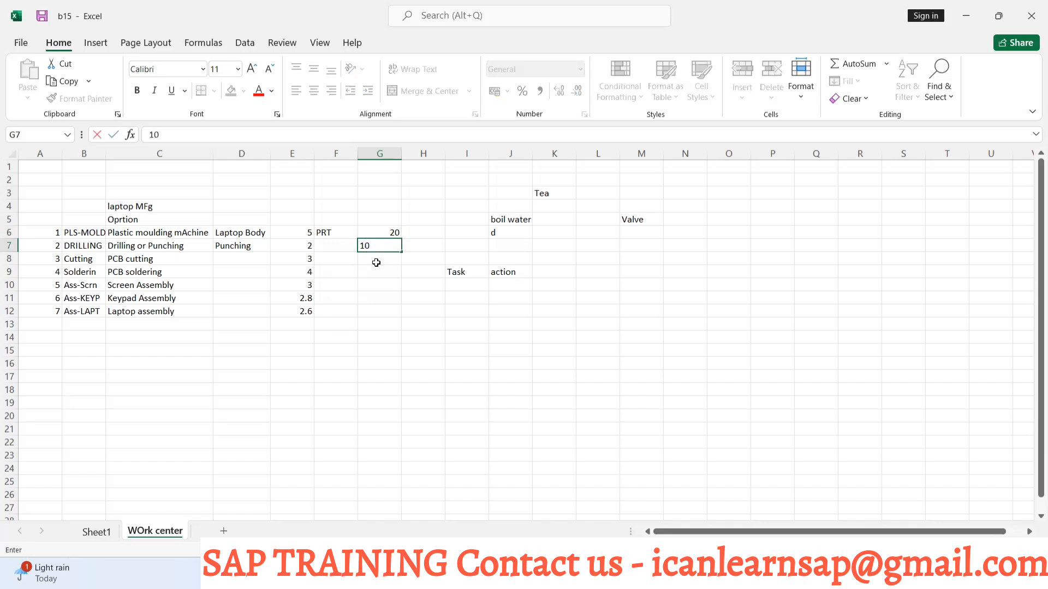
{"action": "key", "text": "Return"}
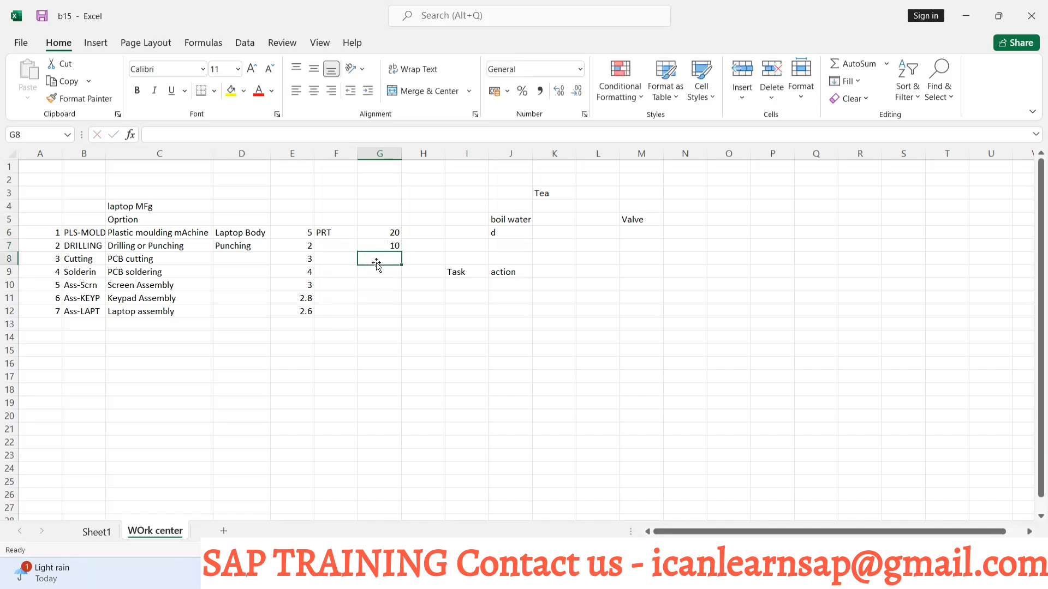
{"action": "type", "text": "12"}
{"action": "key", "text": "Return"}
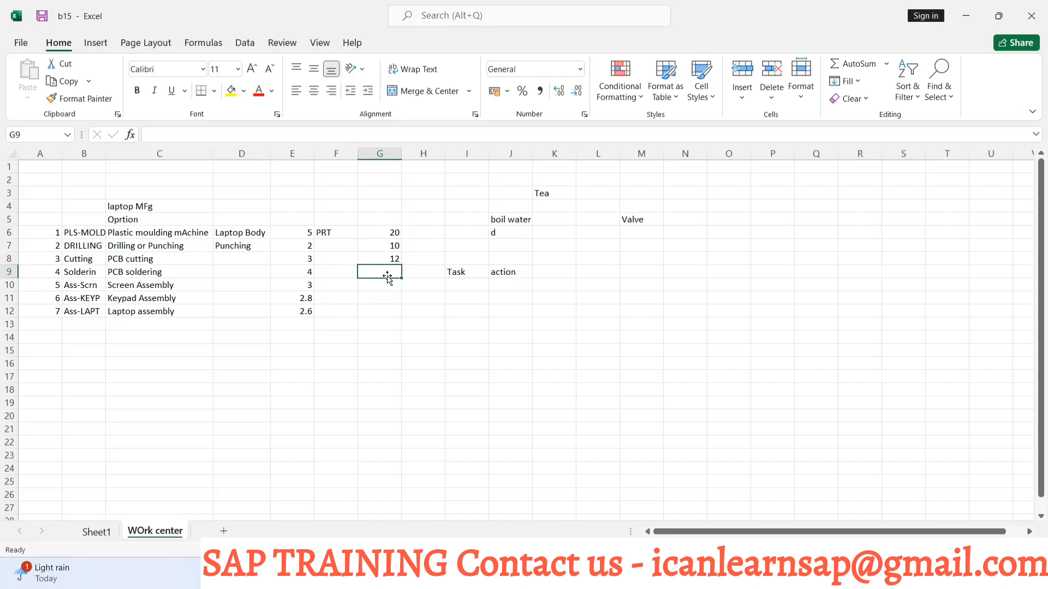
{"action": "type", "text": "24"}
{"action": "left_click", "coordinate": [383, 295]}
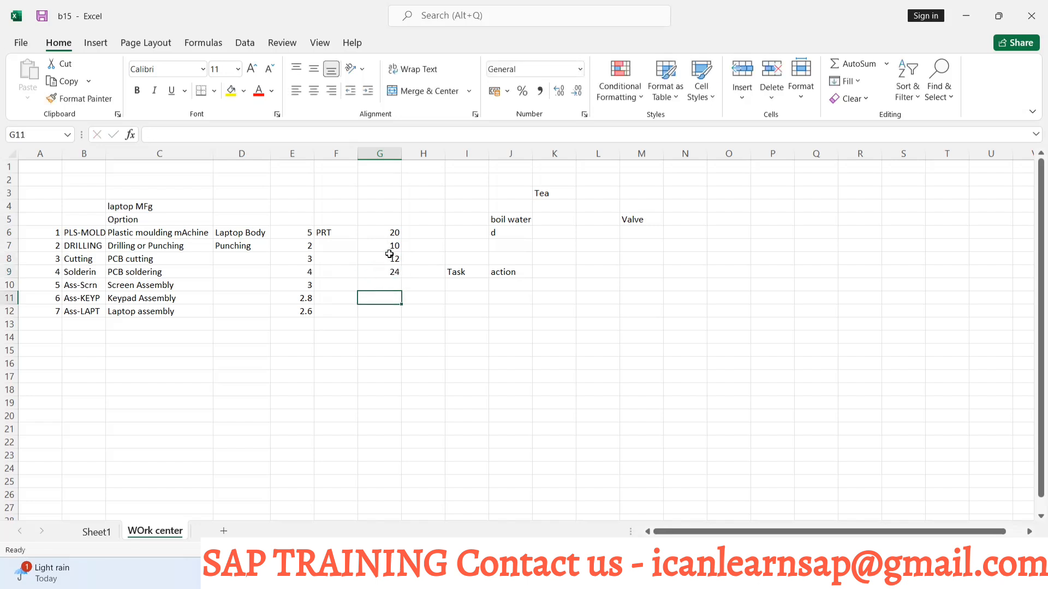
- Extend the values in G6:G9 down to row 12 with AutoFill
{"action": "left_click", "coordinate": [388, 234]}
{"action": "left_click_drag", "start_coordinate": [388, 235], "coordinate": [401, 280]}
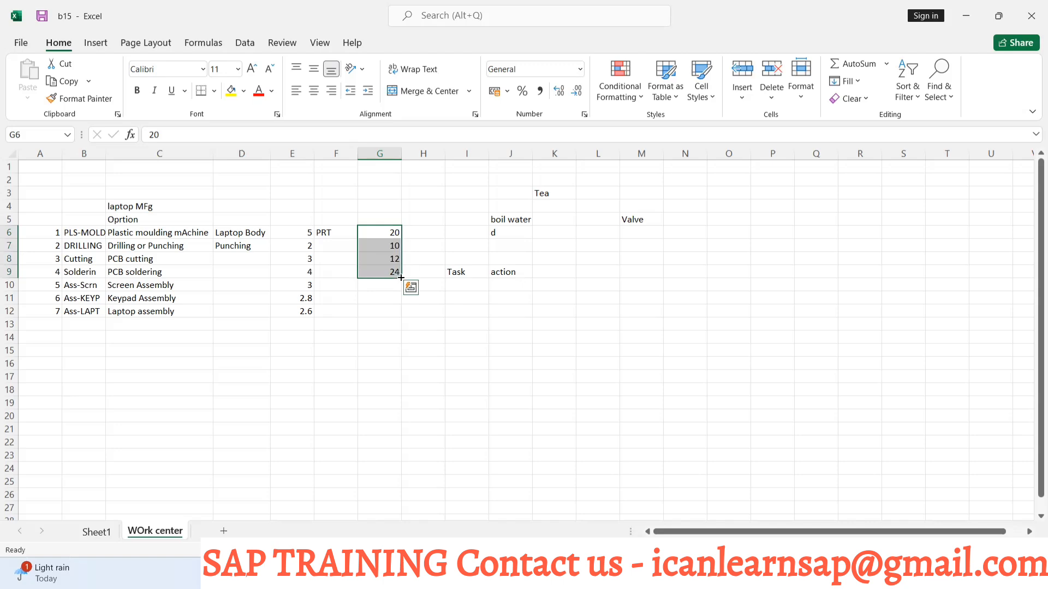
{"action": "double_click", "coordinate": [400, 280]}
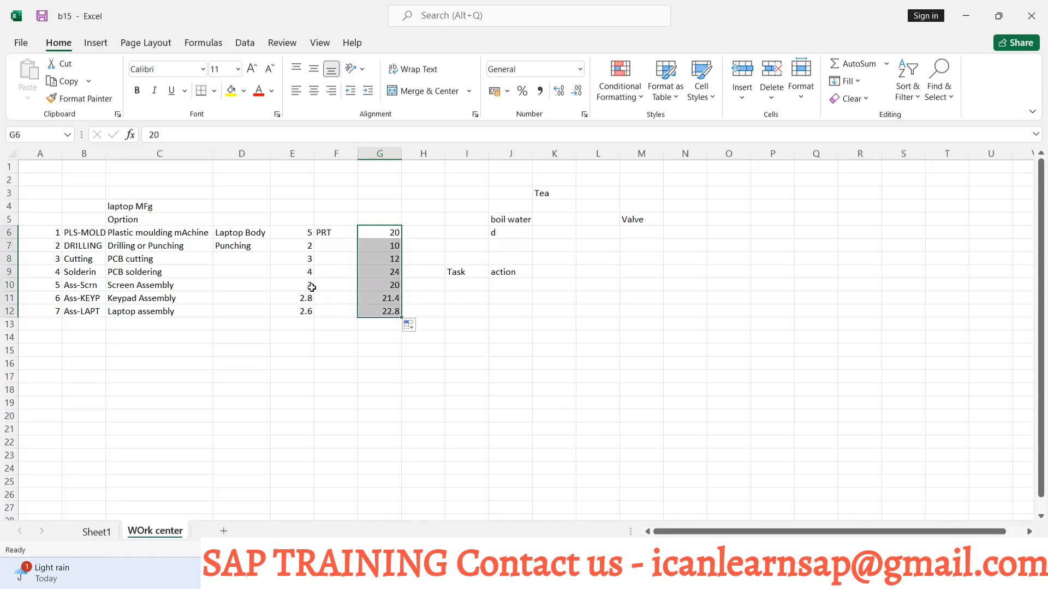
- Compare the Task list (Routing) types slide in PowerPoint with the laptop operations in the Excel work center sheet
{"action": "key", "text": "alt+Tab"}
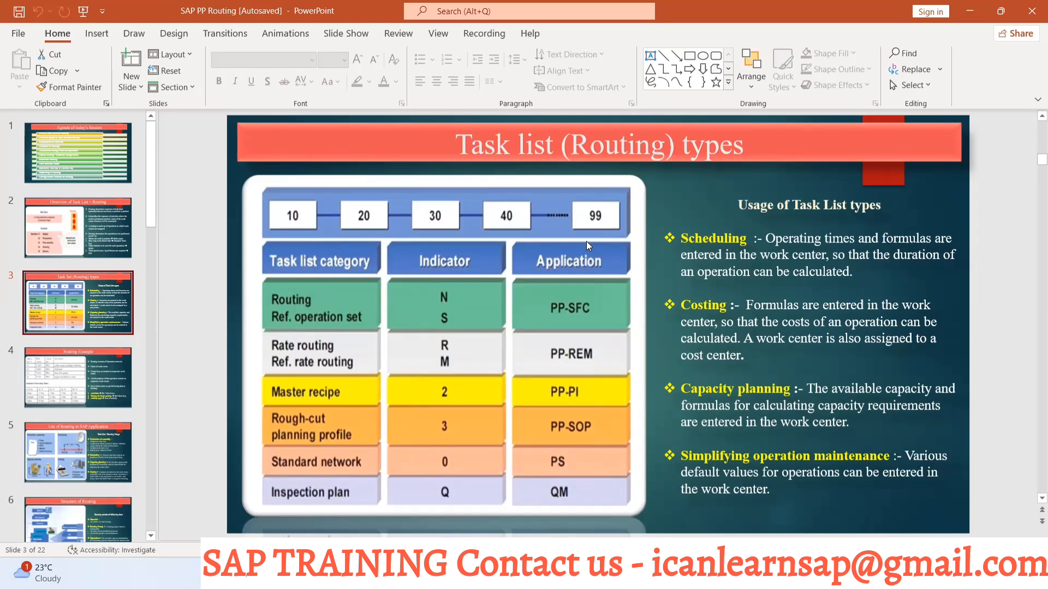
{"action": "key", "text": "alt+Tab"}
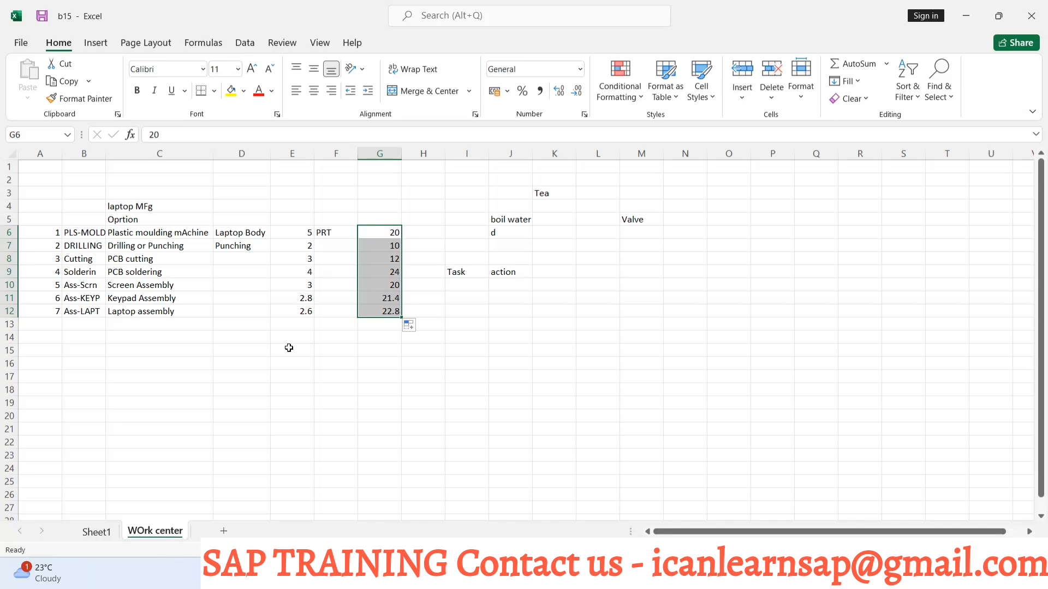
{"action": "key", "text": "alt+Tab"}
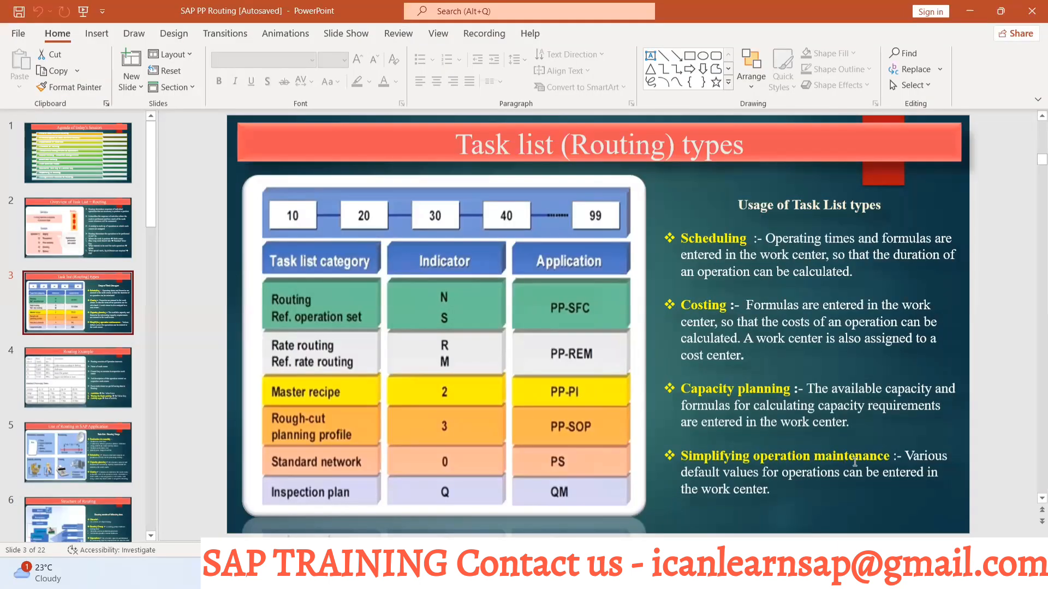
{"action": "key", "text": "alt+Tab"}
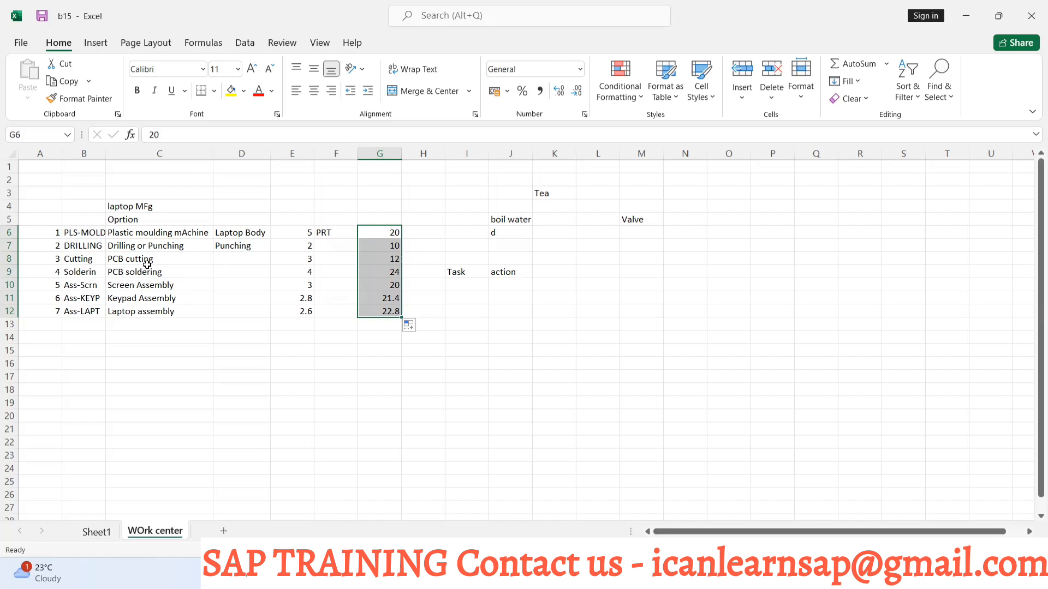
{"action": "left_click", "coordinate": [178, 266]}
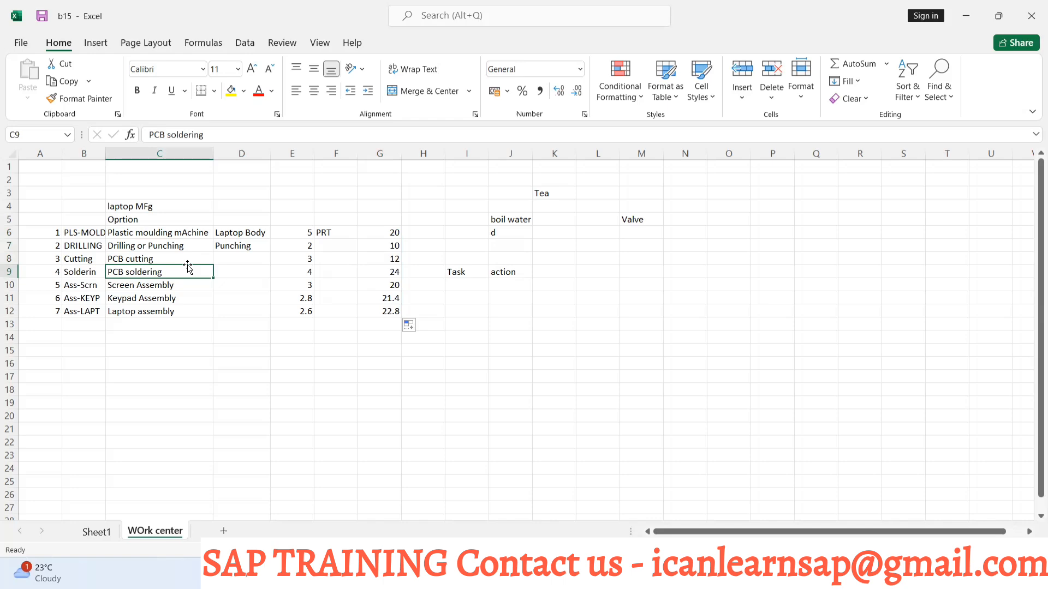
- Review the PowerPoint slides on using routing in SAP and the structure of routing, and return to the Excel sheet
{"action": "key", "text": "alt+Tab"}
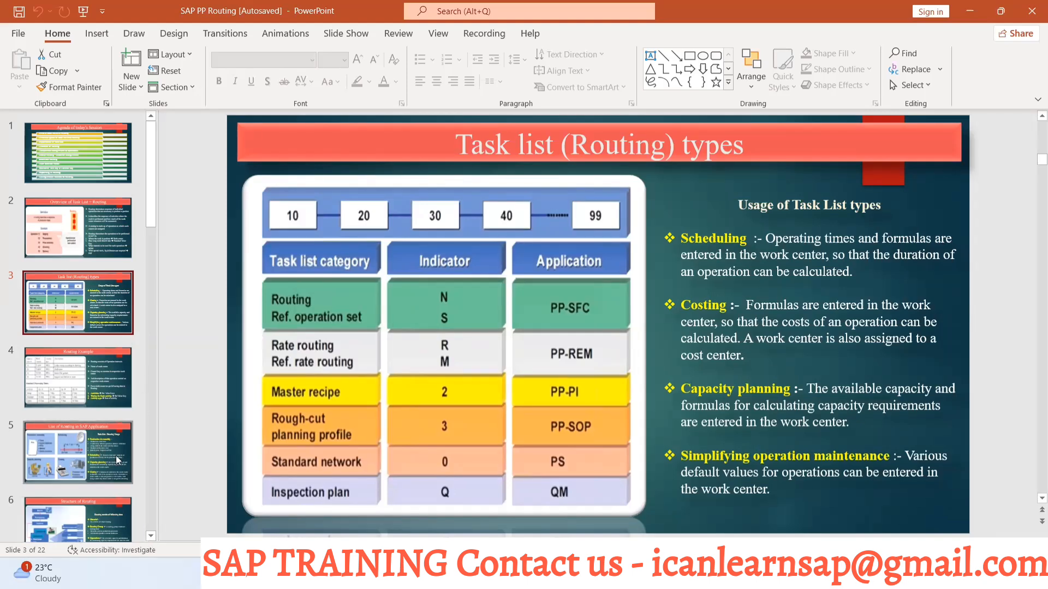
{"action": "left_click", "coordinate": [98, 405]}
{"action": "left_click", "coordinate": [93, 453]}
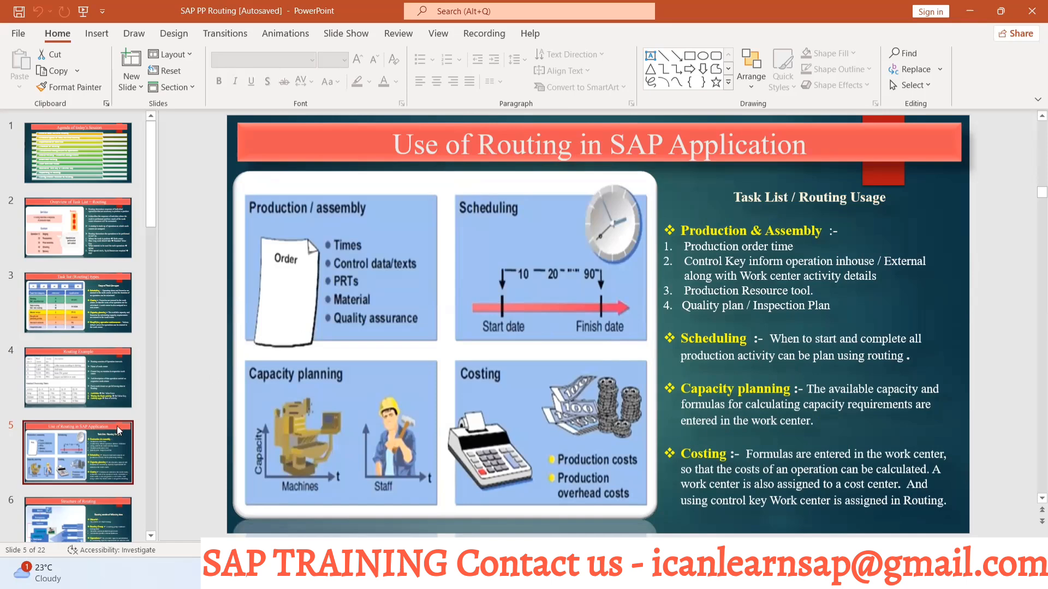
{"action": "left_click", "coordinate": [96, 512]}
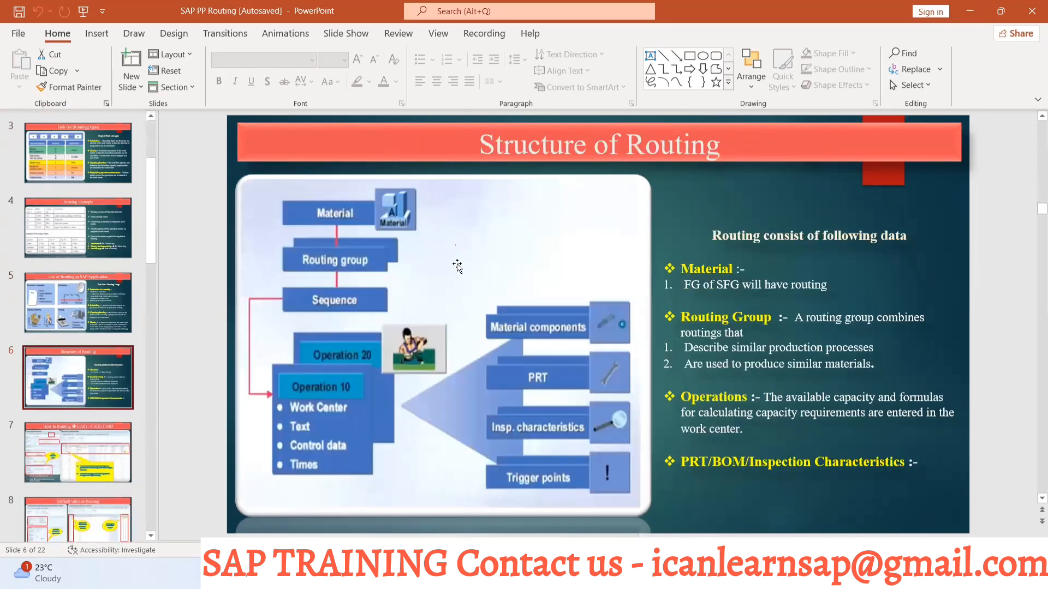
{"action": "key", "text": "alt+Tab"}
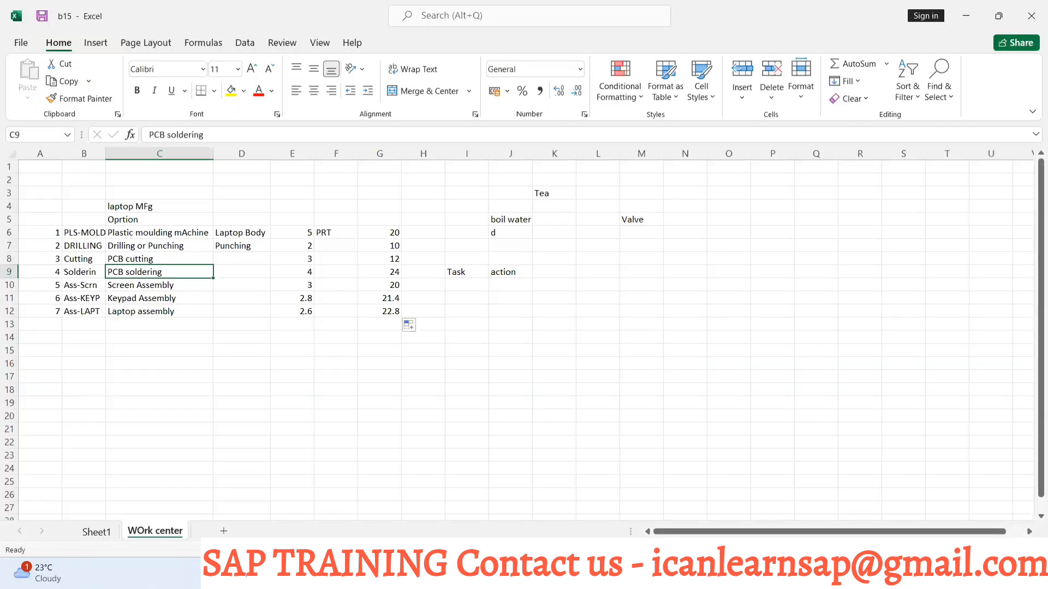
- Start SAP Logon and log on to client 800 of the ABP system with the first suggested user and its password
{"action": "left_click", "coordinate": [622, 574]}
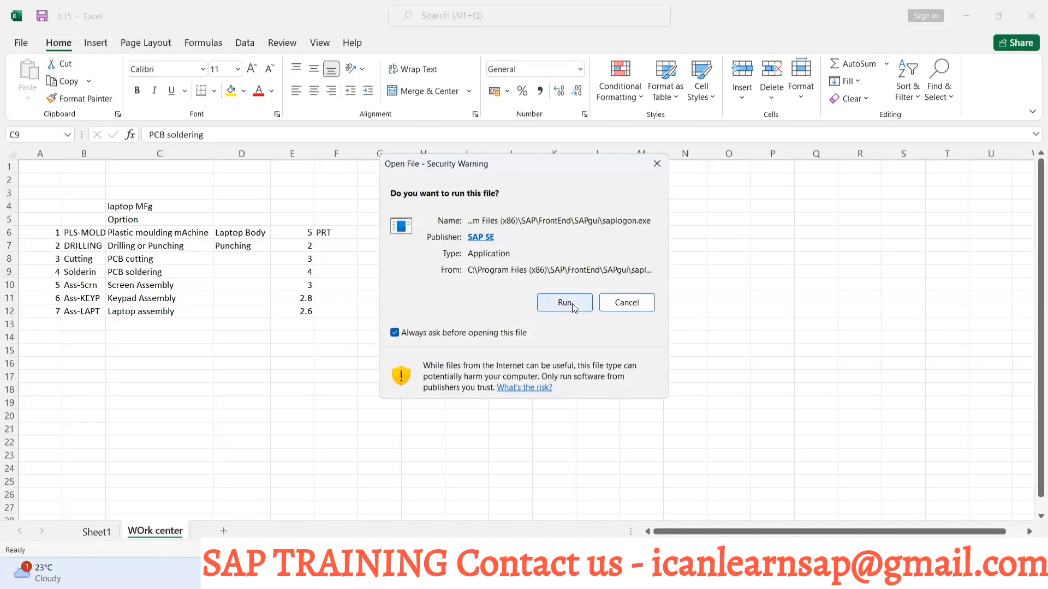
{"action": "left_click", "coordinate": [570, 304]}
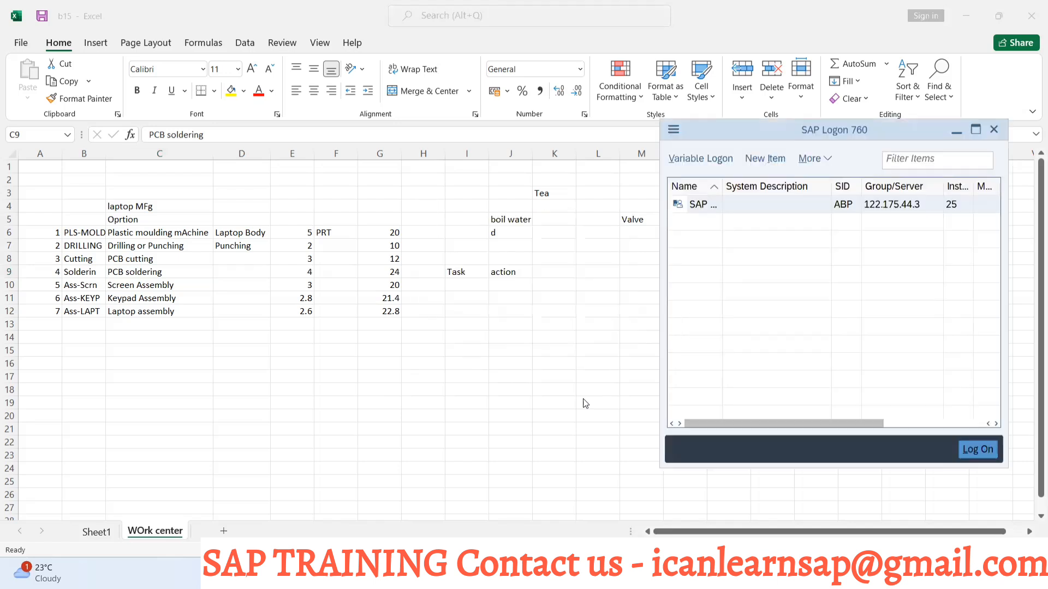
{"action": "left_click", "coordinate": [971, 450]}
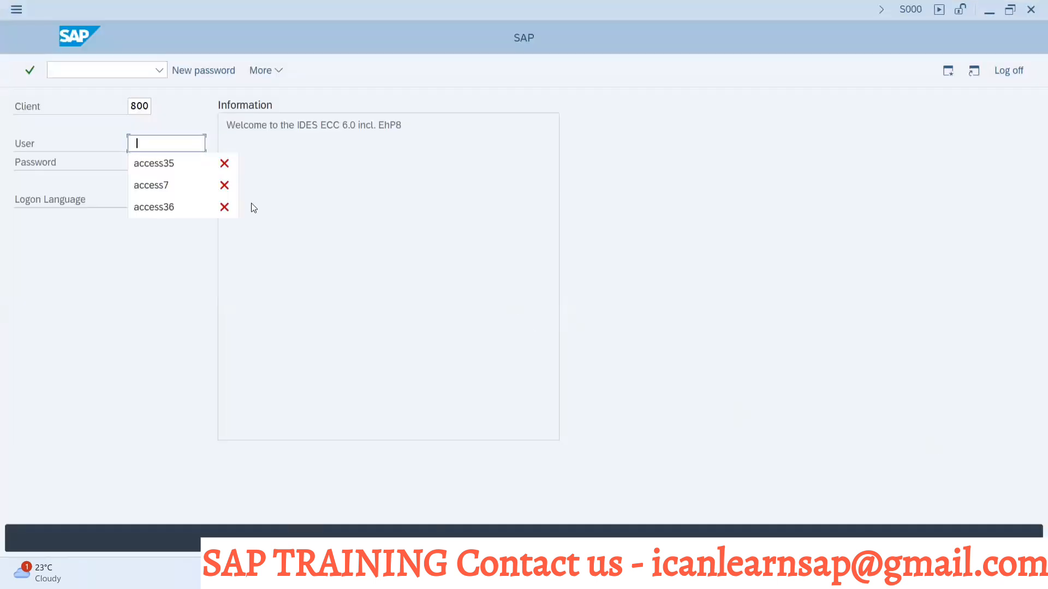
{"action": "left_click", "coordinate": [178, 165]}
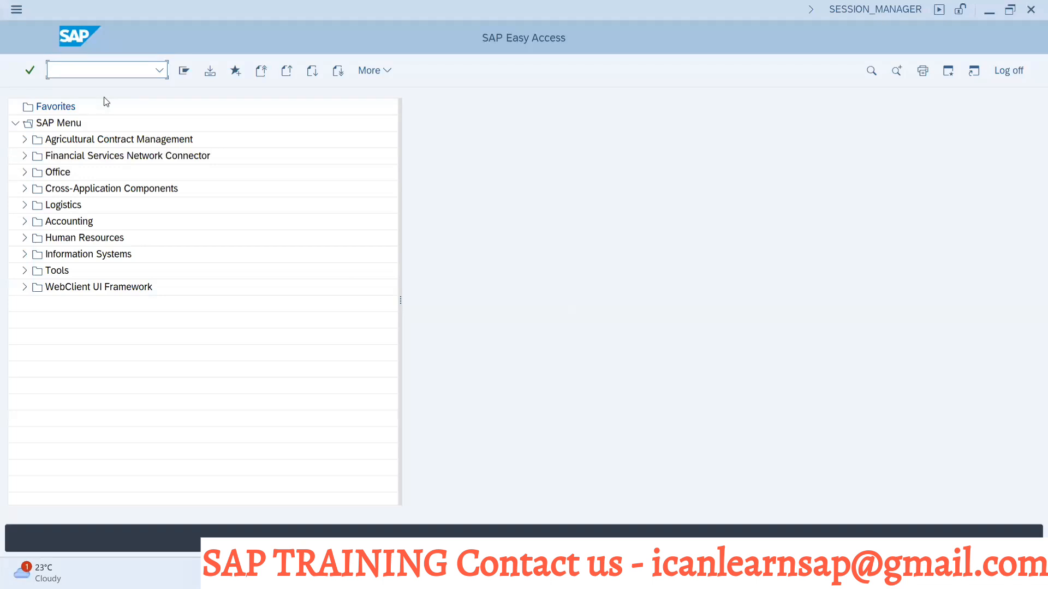
- Open the Create Routing transaction CA01
{"action": "type", "text": "cr01"}
{"action": "key", "text": "BackSpace"}
{"action": "key", "text": "BackSpace"}
{"action": "key", "text": "BackSpace"}
{"action": "type", "text": "q"}
{"action": "key", "text": "BackSpace"}
{"action": "type", "text": "a01"}
{"action": "key", "text": "Return"}
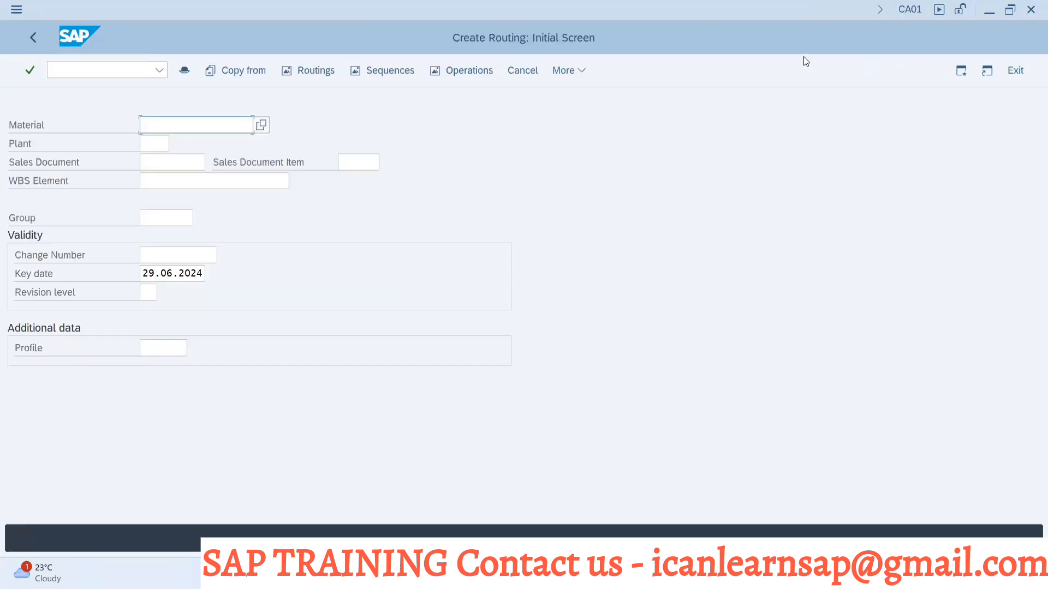
- Enter LAPTOP-B14 as the material for the new routing
{"action": "left_click", "coordinate": [201, 125]}
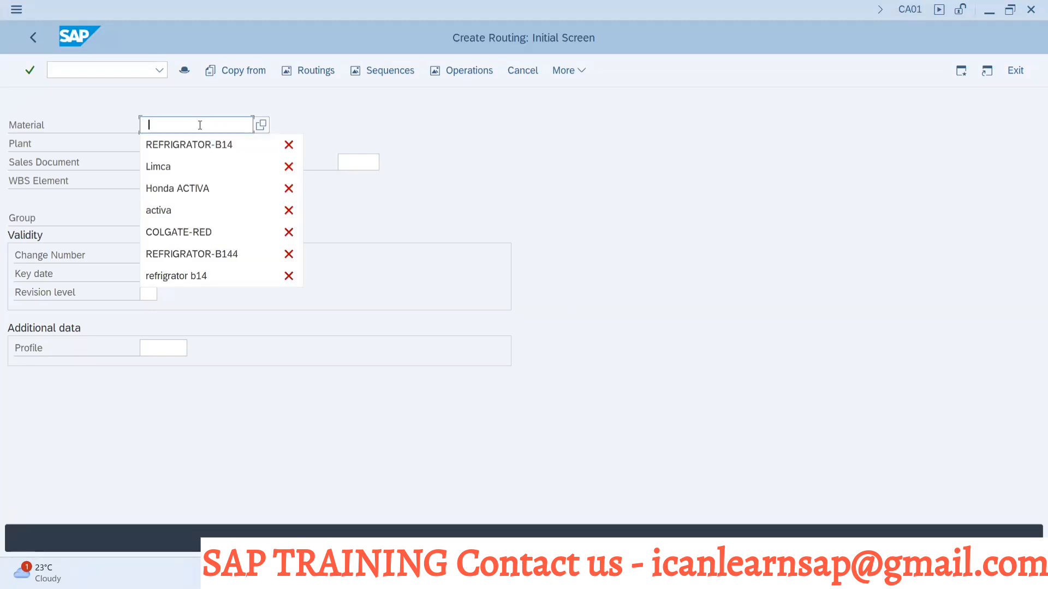
{"action": "type", "text": "L"}
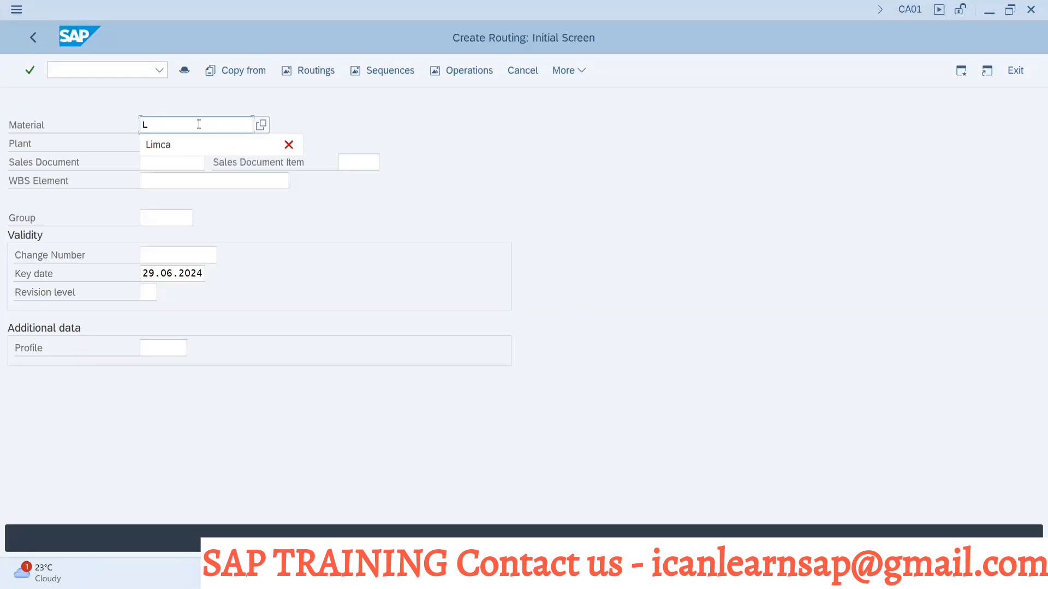
{"action": "type", "text": "apt"}
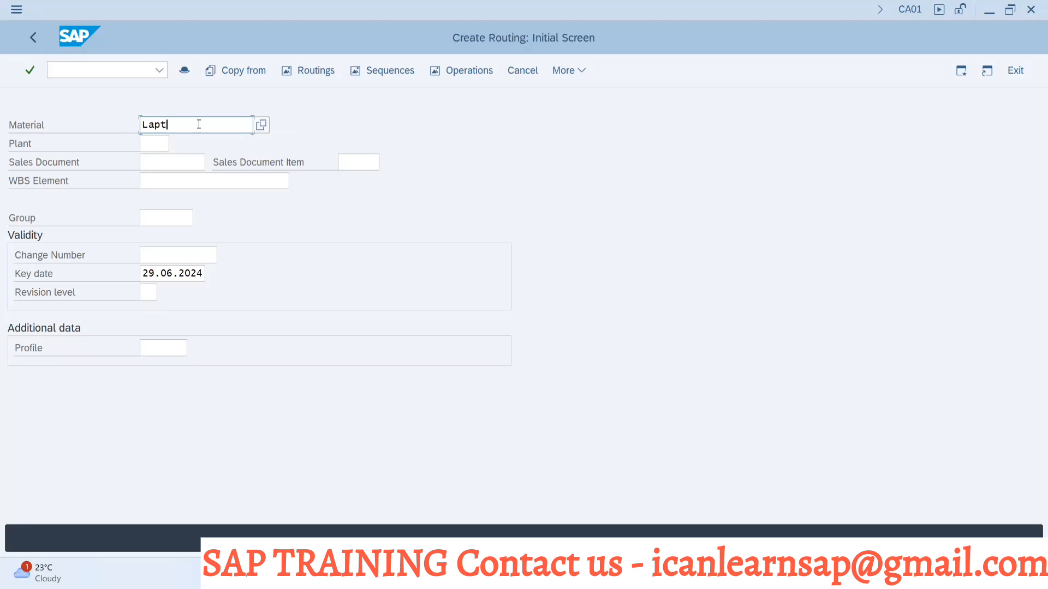
{"action": "type", "text": "op \\"}
{"action": "key", "text": "BackSpace"}
{"action": "key", "text": "BackSpace"}
{"action": "type", "text": "-b2"}
{"action": "key", "text": "BackSpace"}
{"action": "type", "text": "1"}
{"action": "key", "text": "Return"}
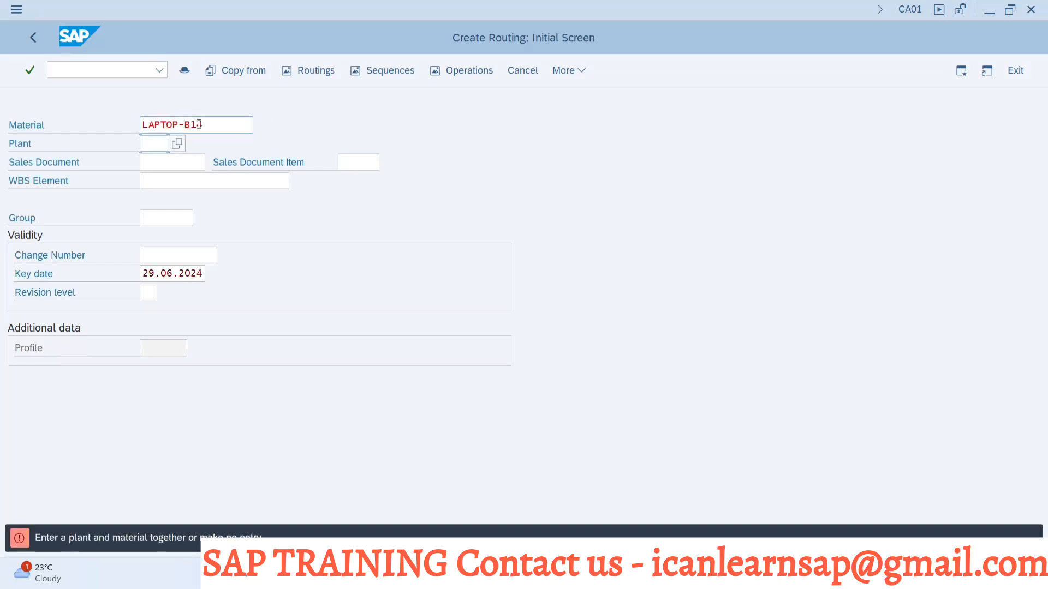
{"action": "left_click", "coordinate": [215, 126]}
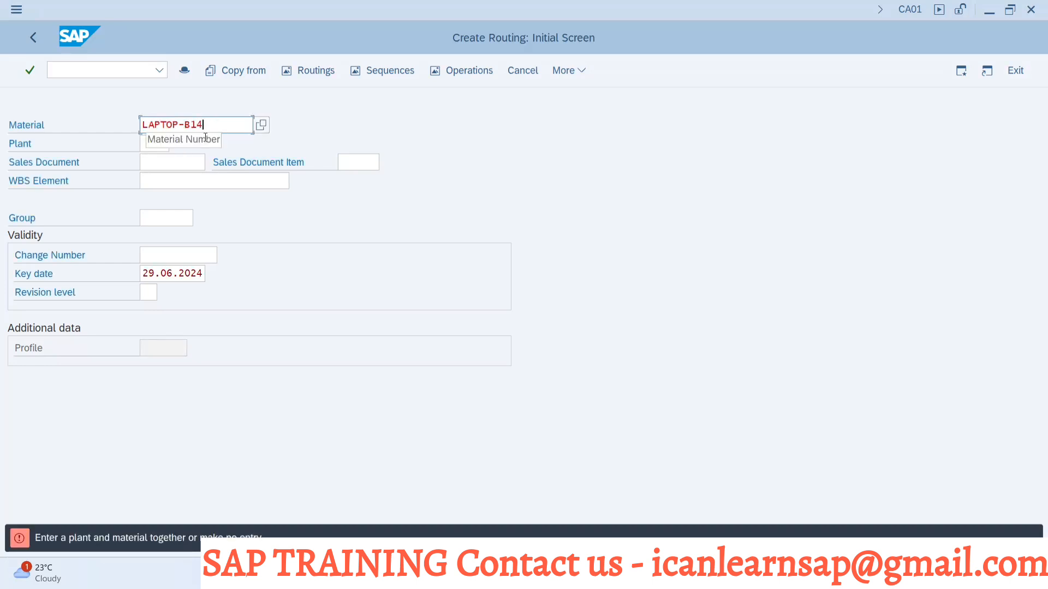
- Set the plant to 1000 and open the routing's header details
{"action": "left_click", "coordinate": [149, 145]}
{"action": "type", "text": "1000"}
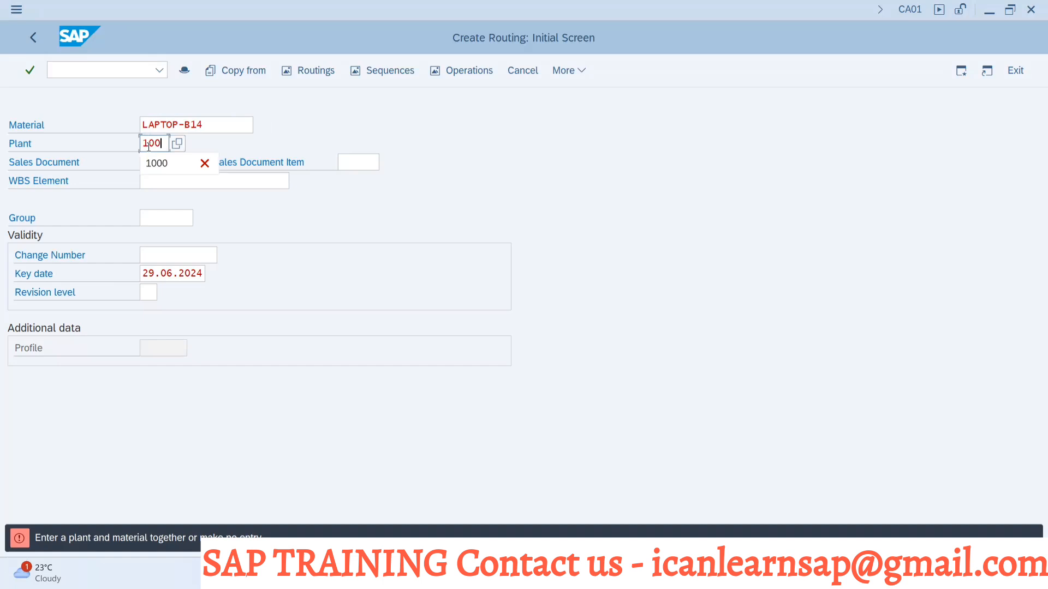
{"action": "key", "text": "Return"}
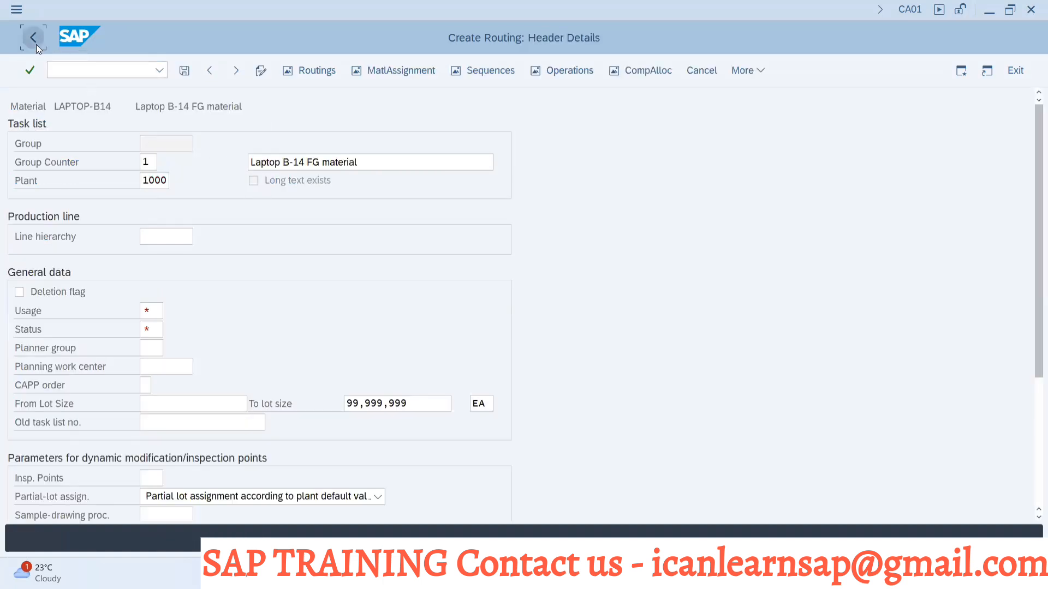
- Restart transaction CA01 from the header screen and reopen the header details for the same material and plant
{"action": "key", "text": "Return"}
{"action": "left_click", "coordinate": [86, 68]}
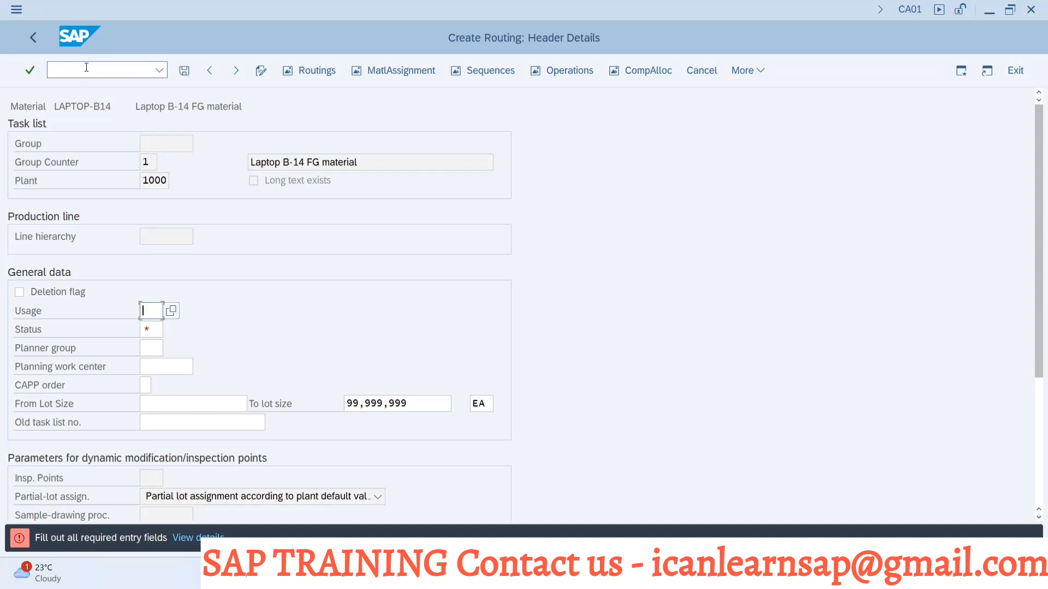
{"action": "type", "text": "/nca01"}
{"action": "key", "text": "BackSpace"}
{"action": "key", "text": "BackSpace"}
{"action": "type", "text": "01"}
{"action": "key", "text": "Return"}
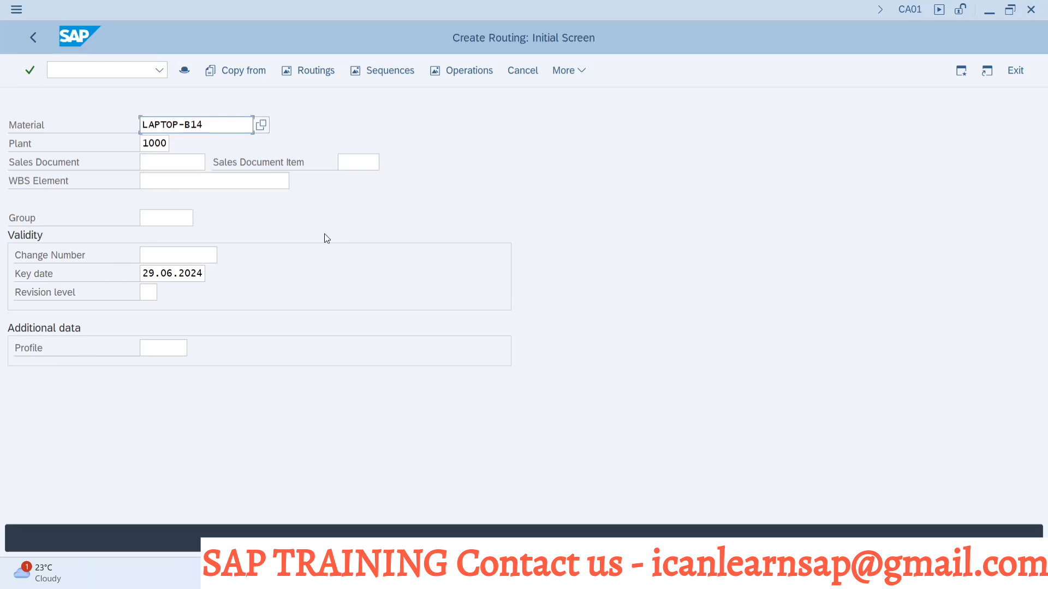
{"action": "key", "text": "Return"}
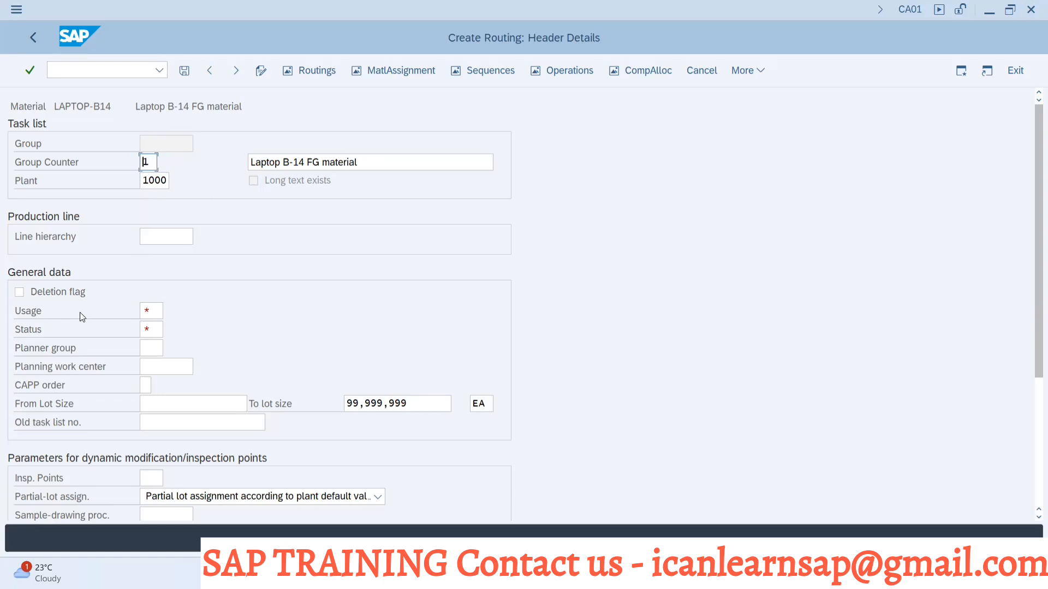
- Set the routing's task list usage to 1 (Production) from its list of possible entries
{"action": "left_click", "coordinate": [158, 315]}
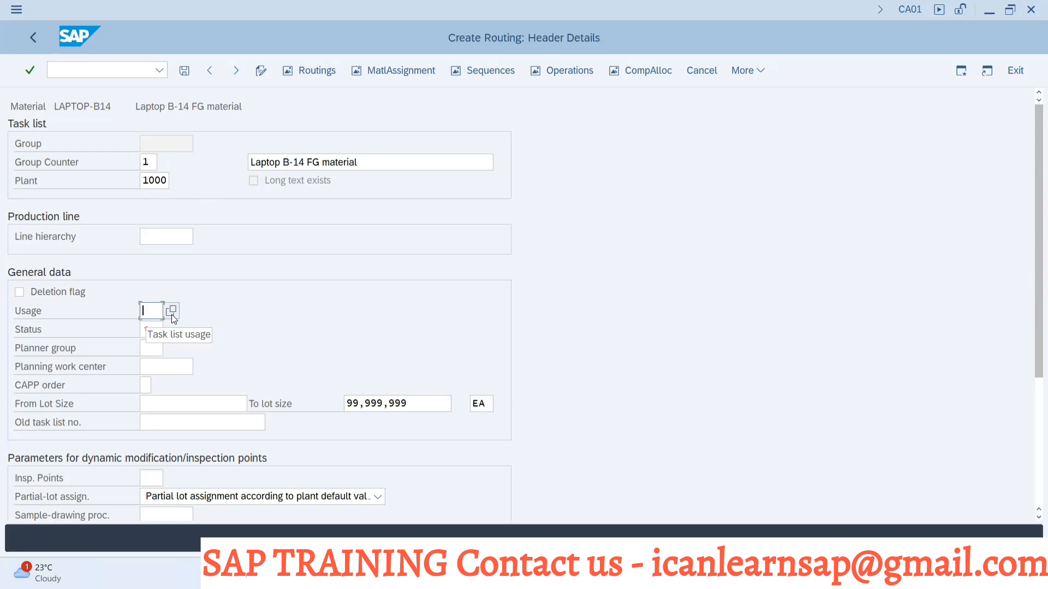
{"action": "left_click", "coordinate": [174, 314]}
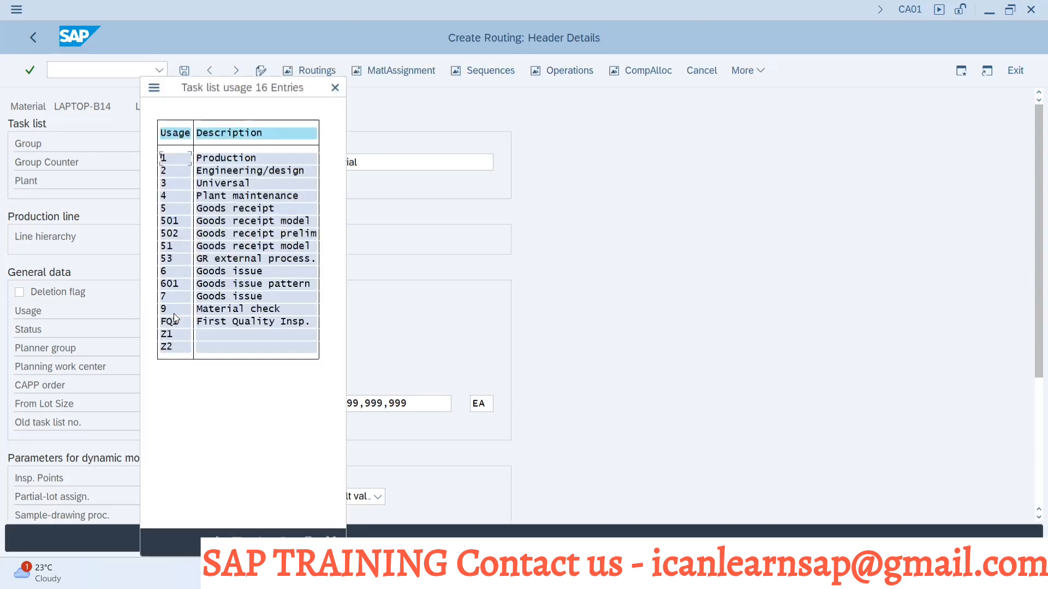
{"action": "double_click", "coordinate": [212, 184]}
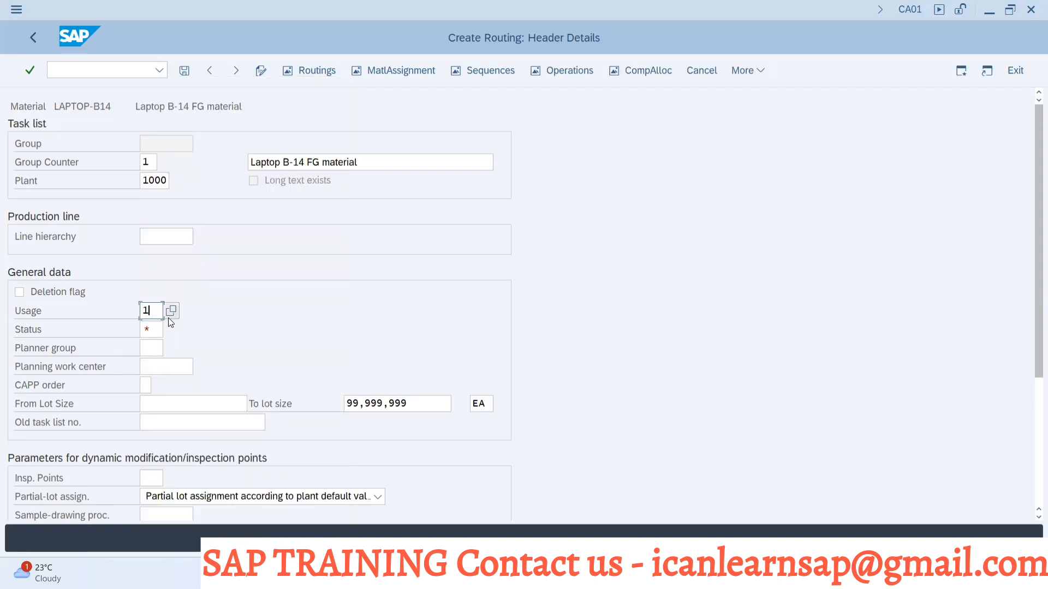
- Complete the routing header with usage 1 and status 4 (Released (general)), and open the operation overview
{"action": "type", "text": "1"}
{"action": "left_click", "coordinate": [152, 330]}
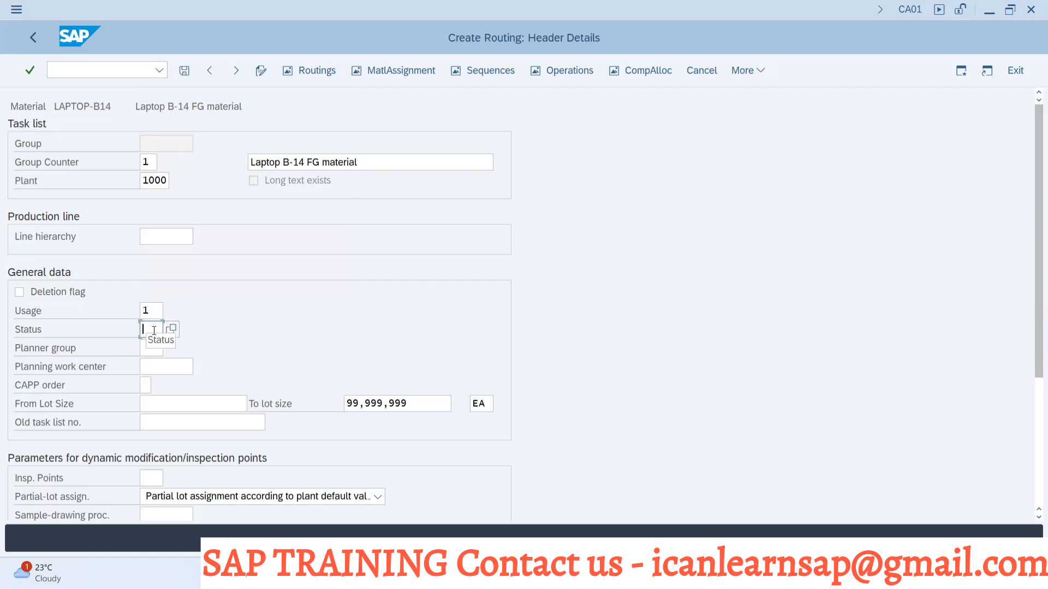
{"action": "left_click", "coordinate": [172, 329]}
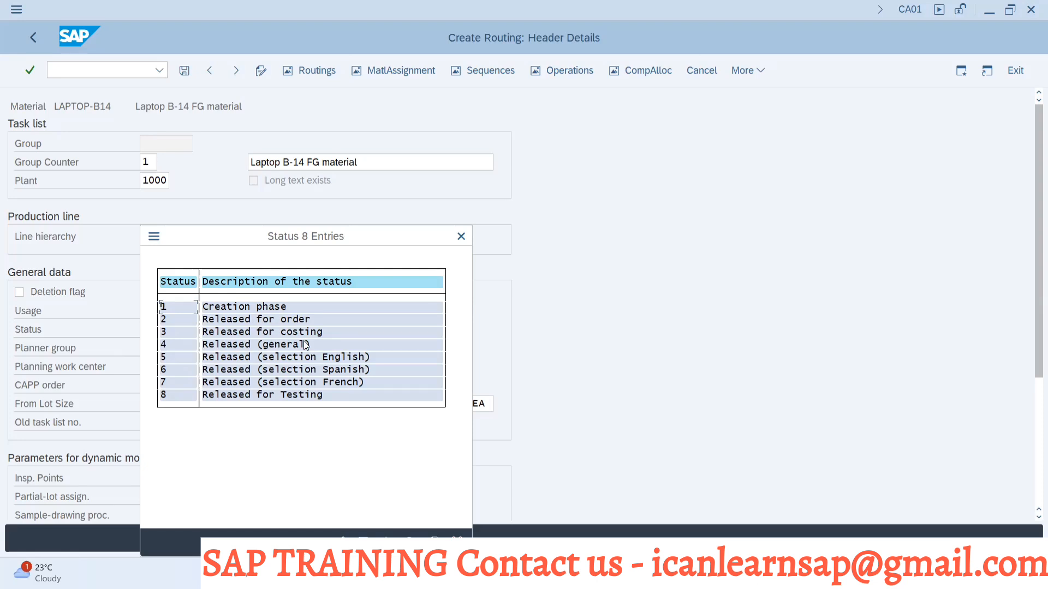
{"action": "double_click", "coordinate": [271, 346]}
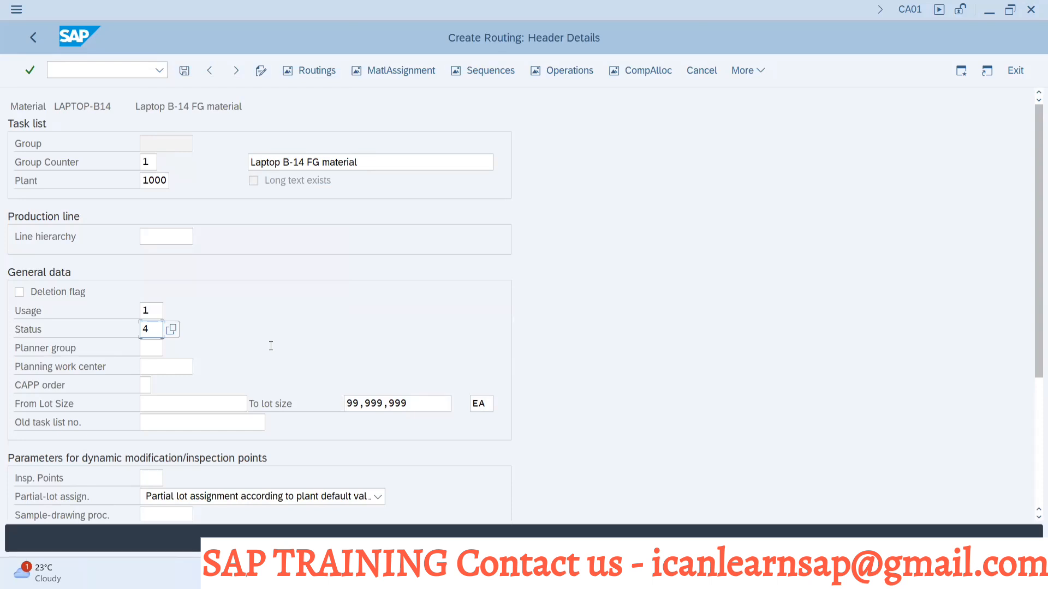
{"action": "left_click", "coordinate": [231, 406]}
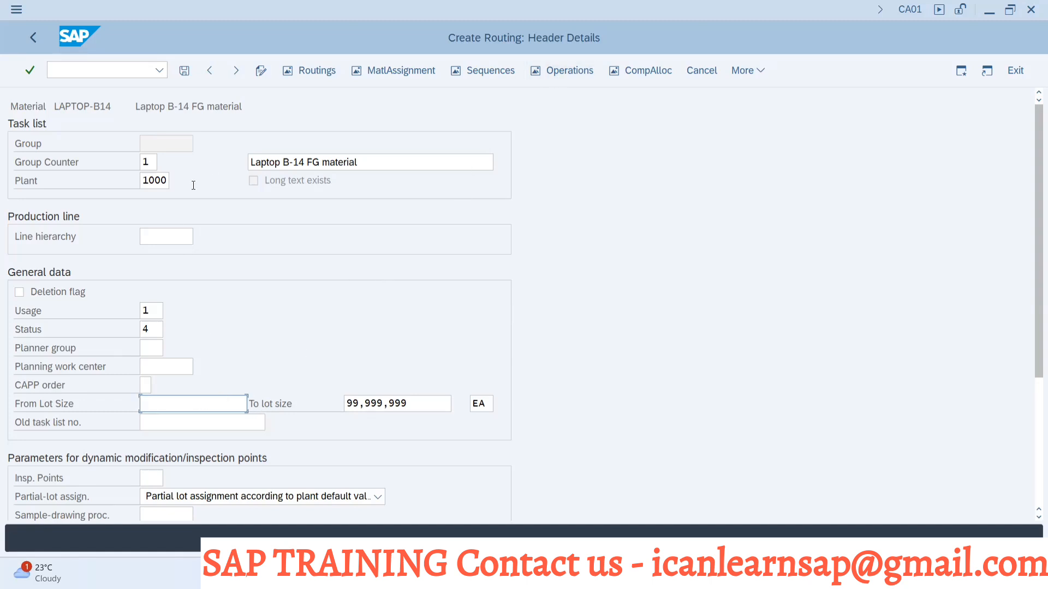
{"action": "left_click", "coordinate": [569, 72]}
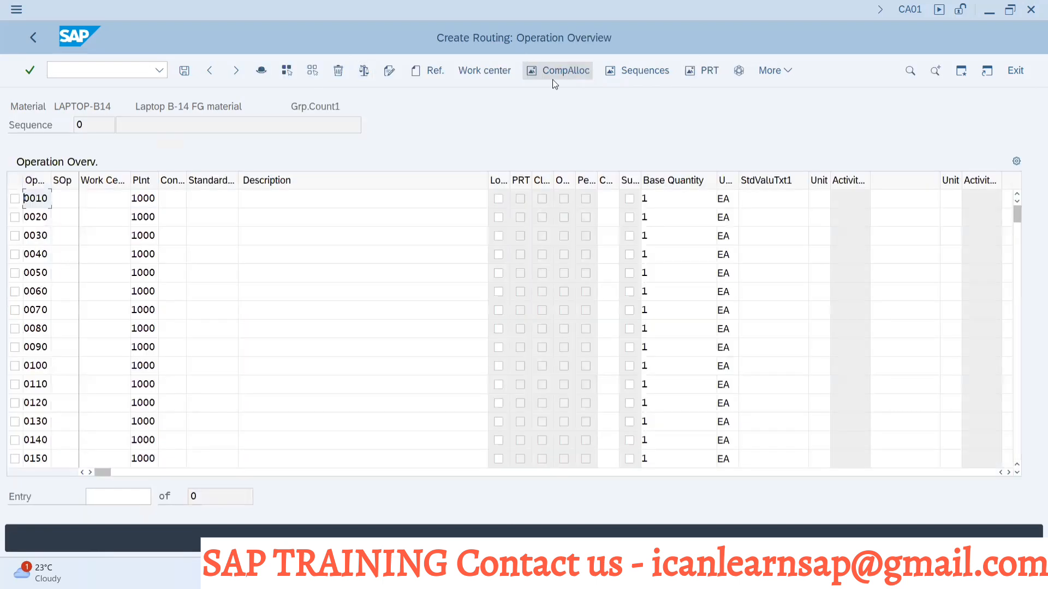
- Copy the work center PLS-MOLD from the Excel operations list into operation 0010 of the SAP routing
{"action": "left_click", "coordinate": [106, 204]}
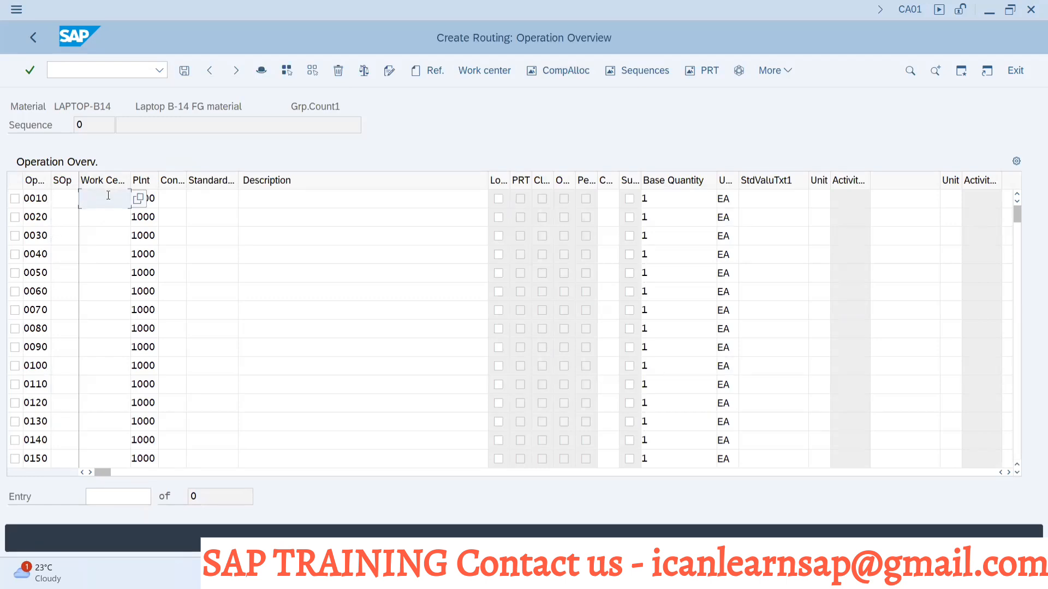
{"action": "key", "text": "alt+Tab"}
{"action": "key", "text": "alt+Tab"}
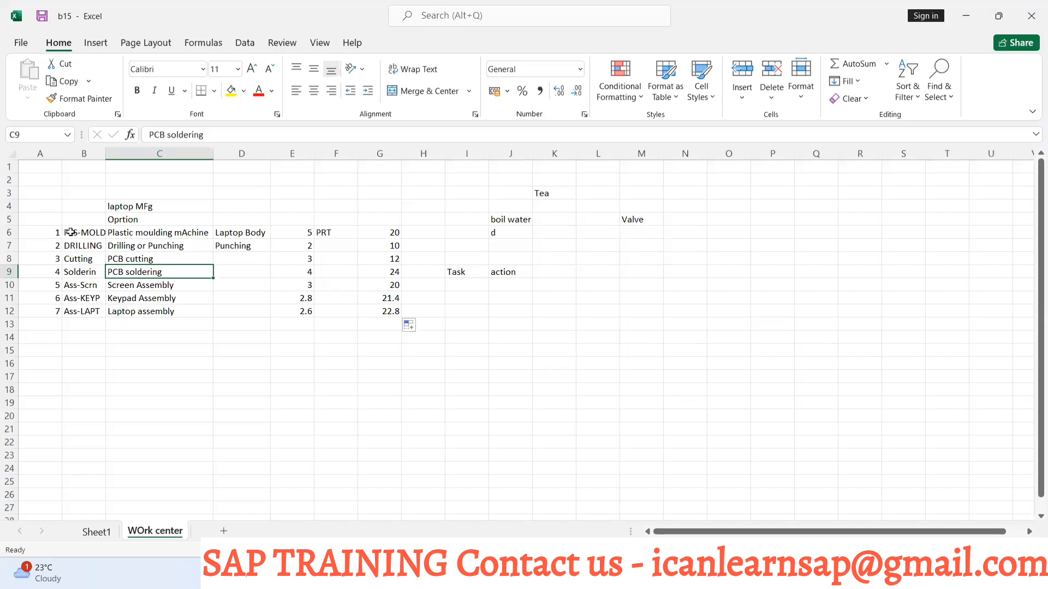
{"action": "left_click", "coordinate": [71, 232]}
{"action": "key", "text": "ctrl+c"}
{"action": "key", "text": "alt+Tab"}
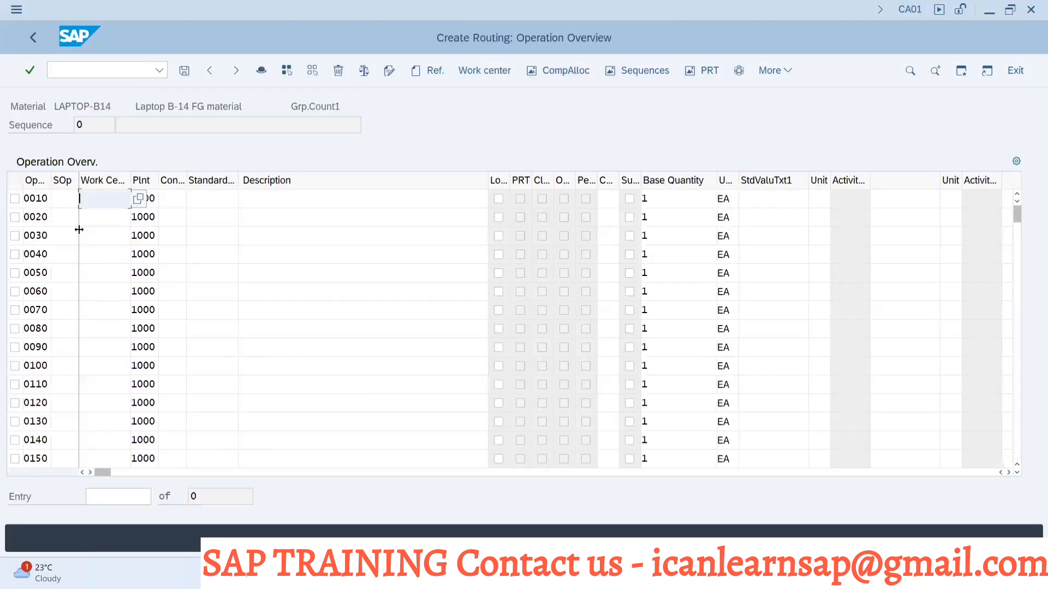
{"action": "key", "text": "ctrl+v"}
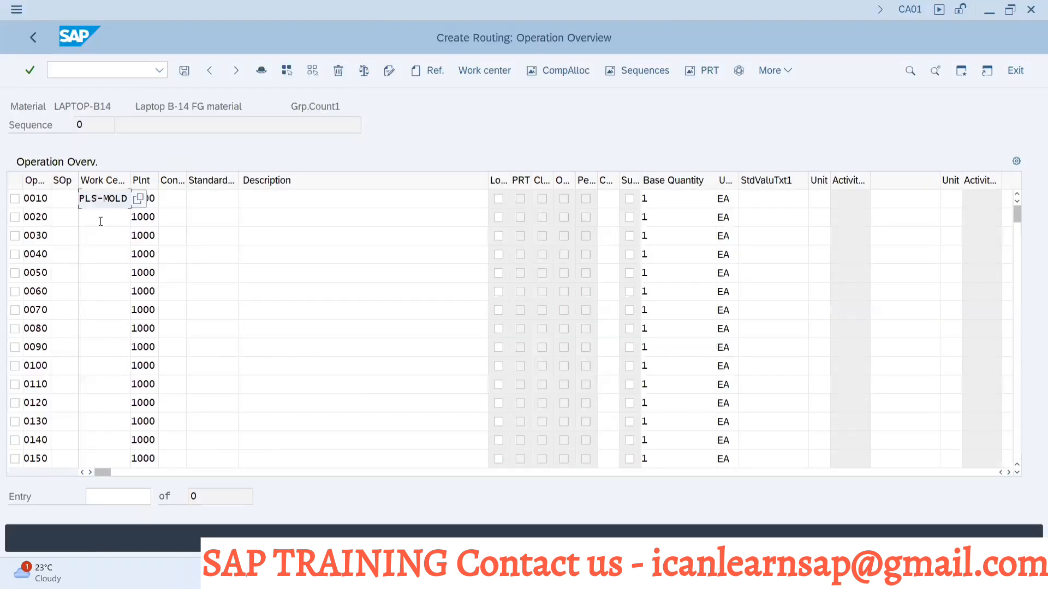
- Describe operation 0010 as "Laptop Body Moulding" and submit the row to reach its standard values
{"action": "left_click", "coordinate": [199, 199]}
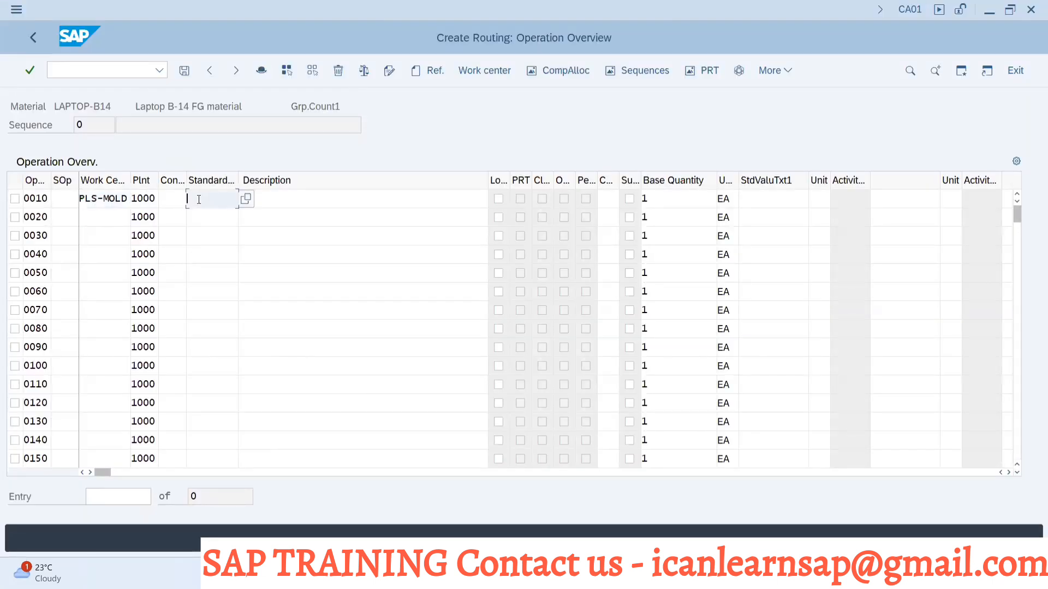
{"action": "left_click", "coordinate": [281, 201]}
{"action": "type", "text": "Mo"}
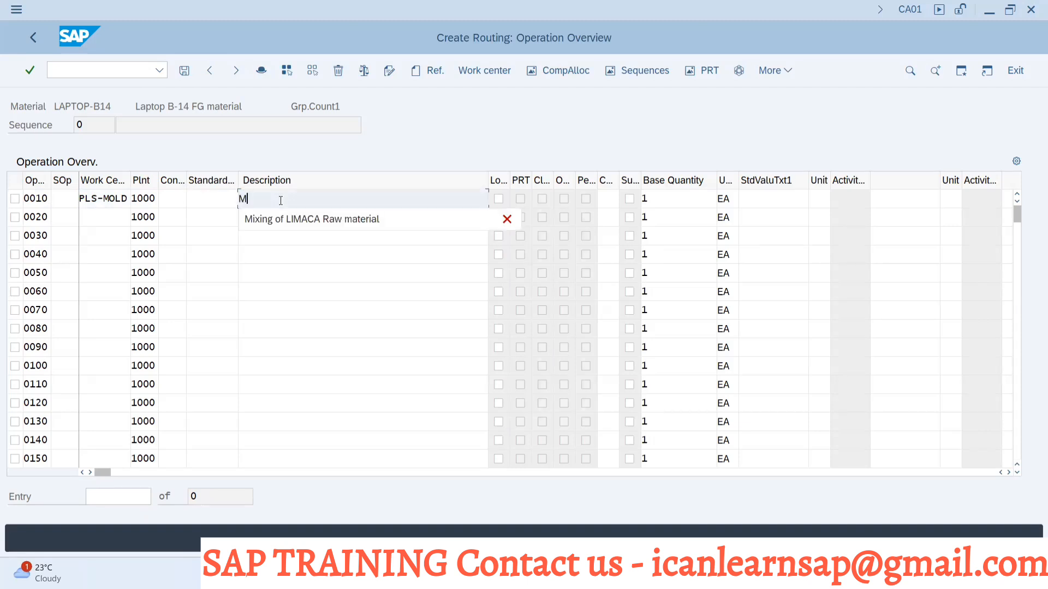
{"action": "key", "text": "BackSpace"}
{"action": "key", "text": "BackSpace"}
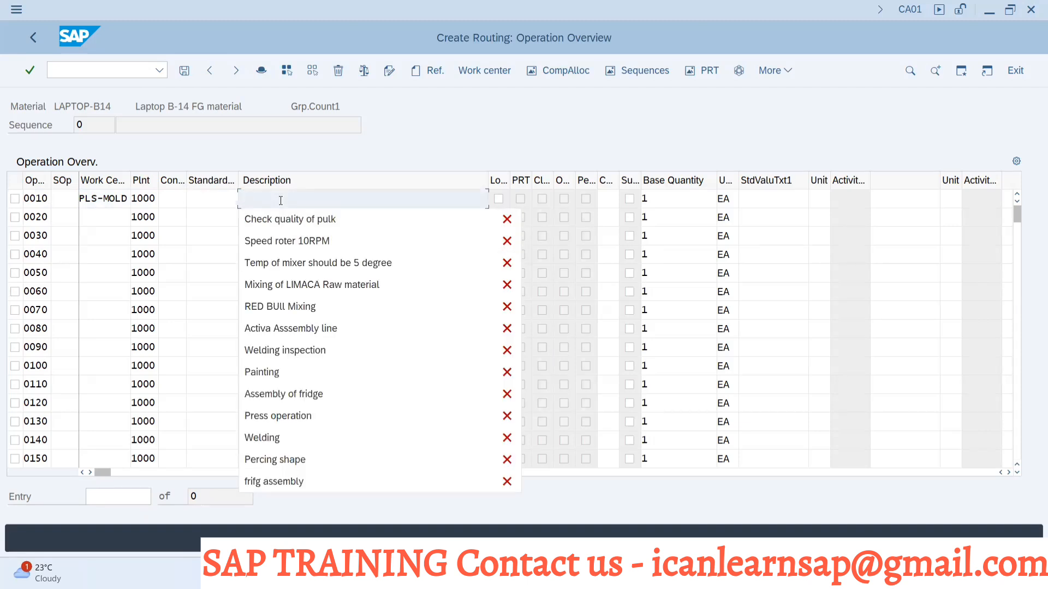
{"action": "type", "text": "Laptop "}
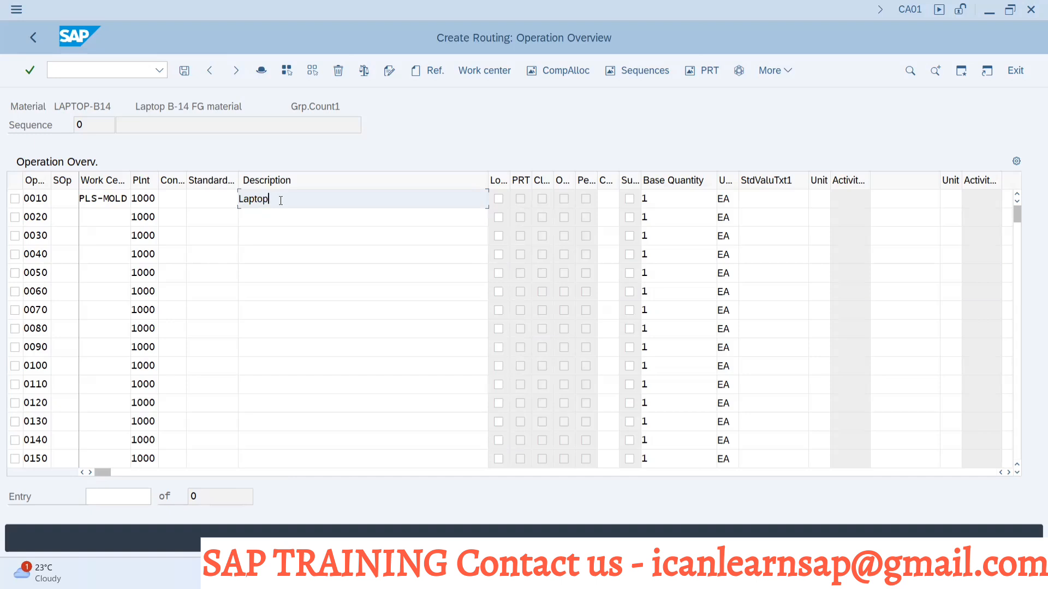
{"action": "type", "text": "Body Moulding"}
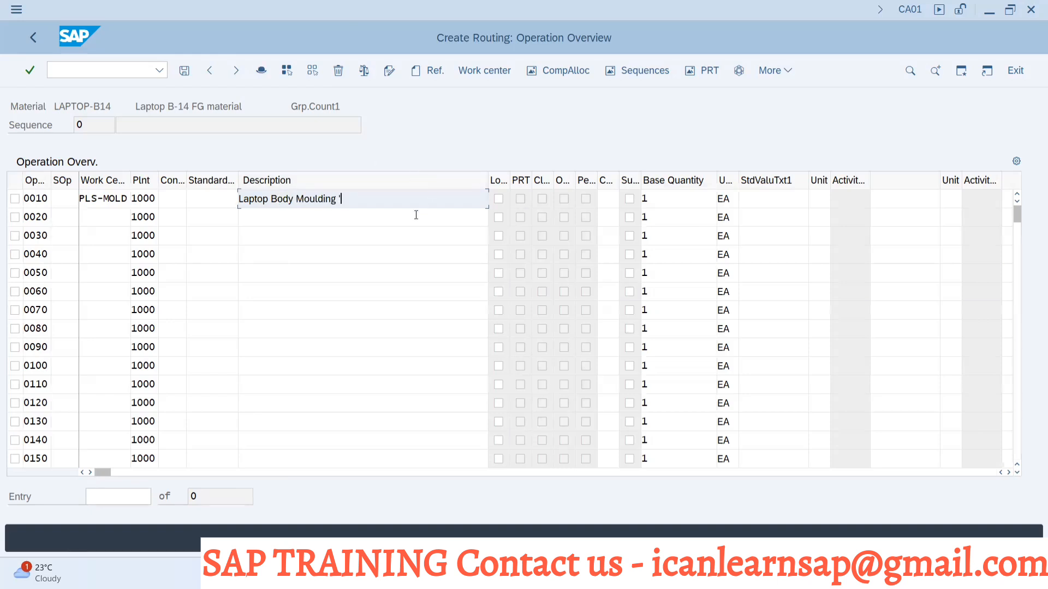
{"action": "key", "text": "Return"}
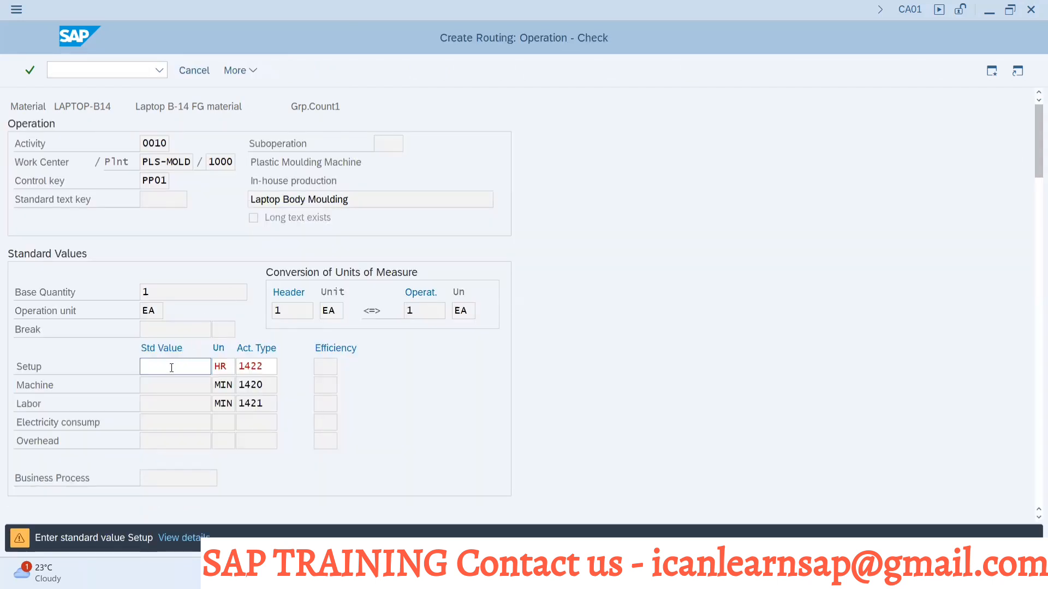
- Set operation 0010's standard values to setup 1 HR, machine 5 MIN and labor 5 MIN, accepting the activity type warnings
{"action": "type", "text": "1"}
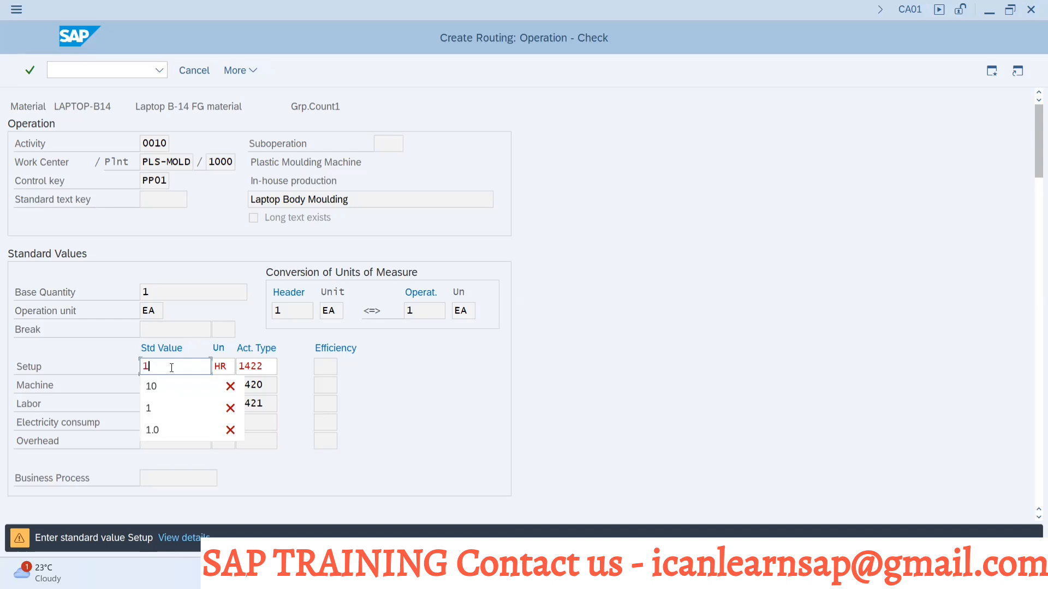
{"action": "key", "text": "Return"}
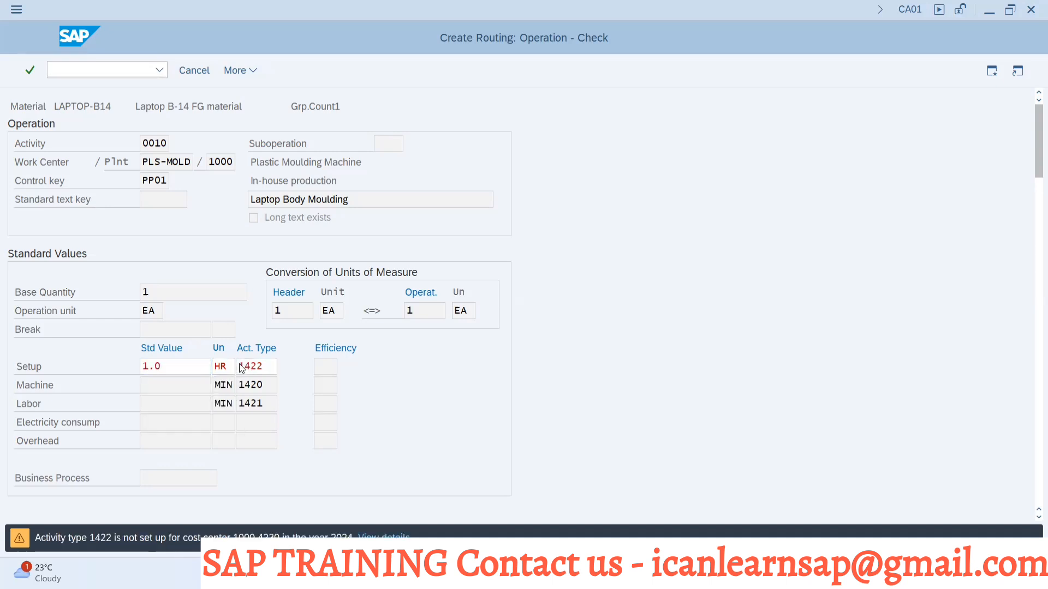
{"action": "key", "text": "Return"}
{"action": "left_click", "coordinate": [183, 385]}
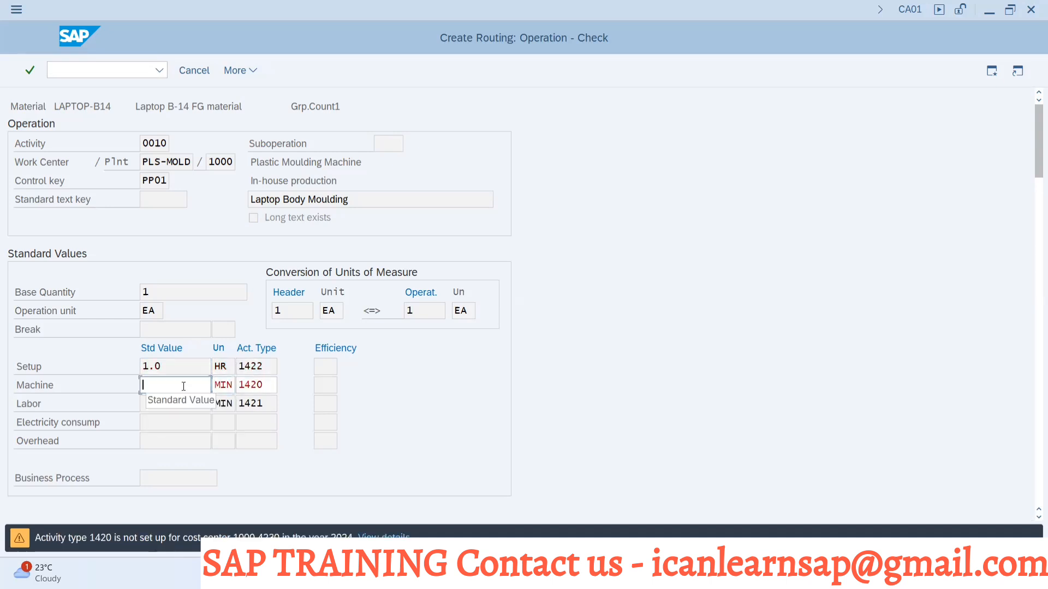
{"action": "type", "text": "5"}
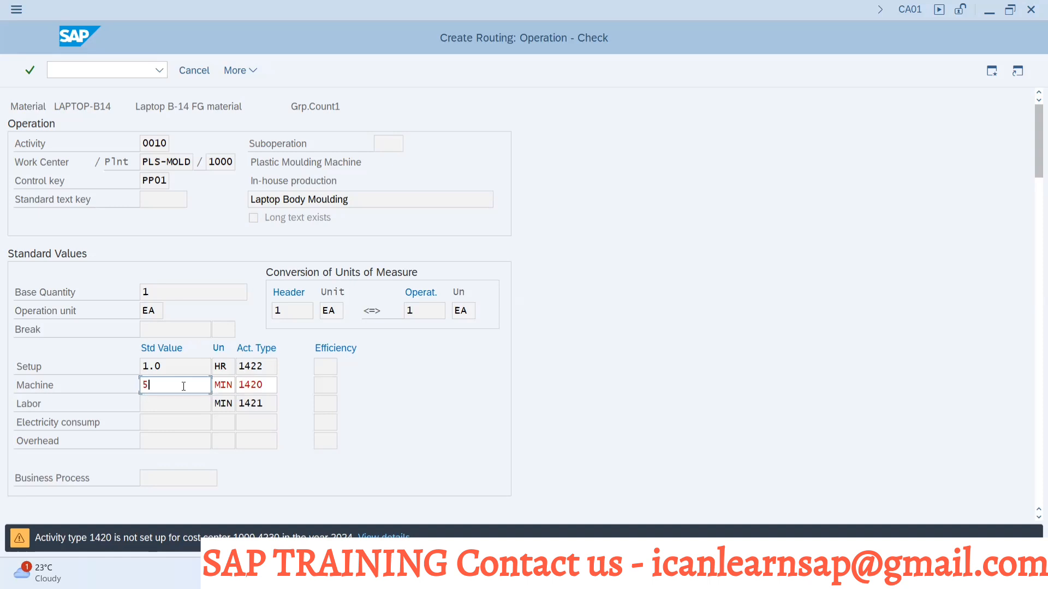
{"action": "key", "text": "Return"}
{"action": "key", "text": "Return"}
{"action": "key", "text": "Return"}
{"action": "key", "text": "Return"}
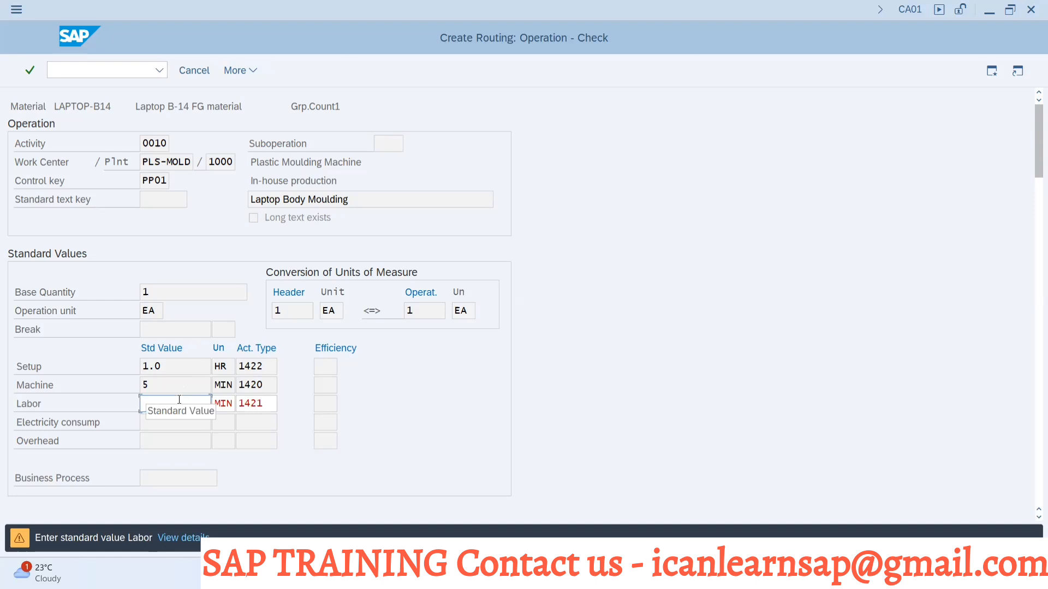
{"action": "type", "text": "5"}
{"action": "key", "text": "Return"}
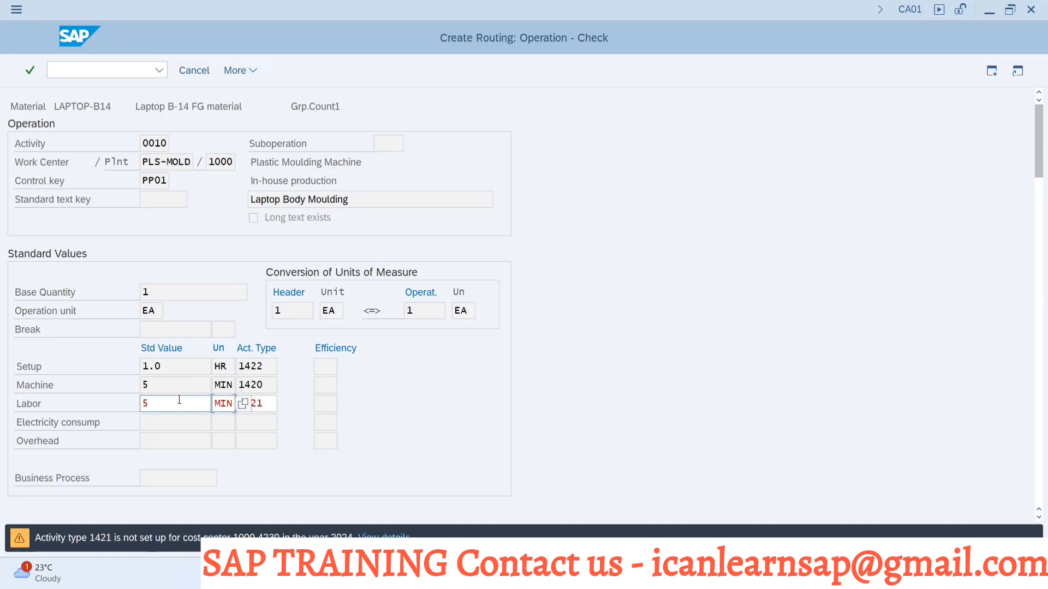
{"action": "key", "text": "Return"}
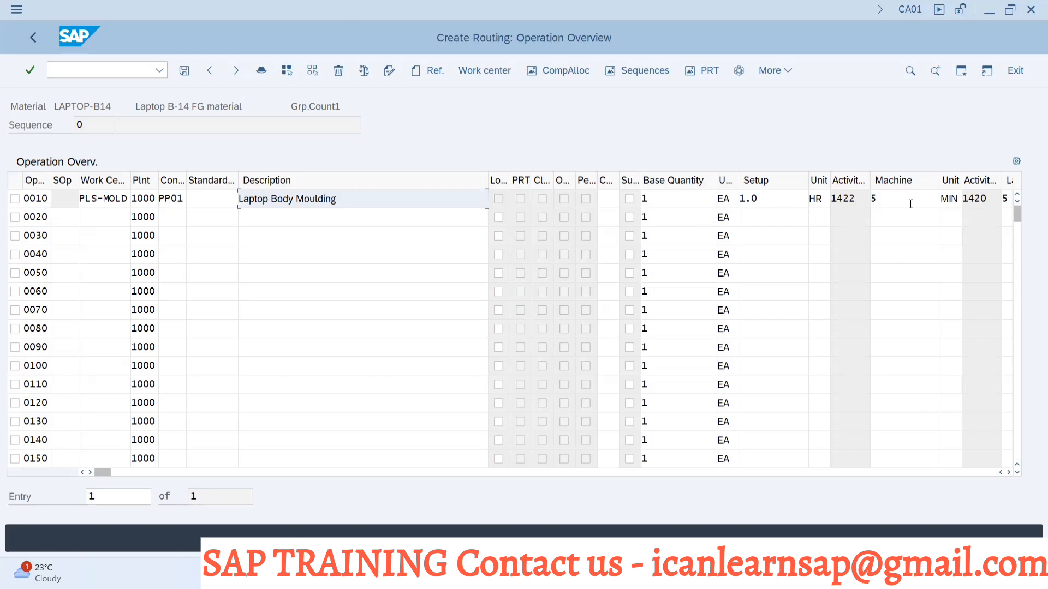
- Narrow the Setup, Machine, Labor and Description columns of the operation overview table
{"action": "left_click", "coordinate": [659, 198]}
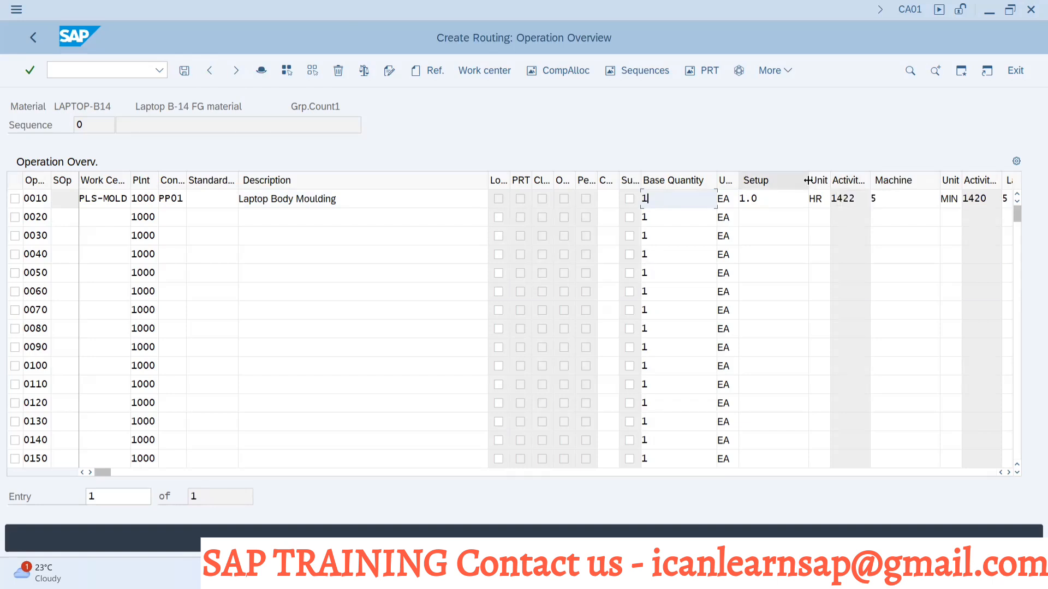
{"action": "left_click_drag", "start_coordinate": [808, 180], "coordinate": [778, 180]}
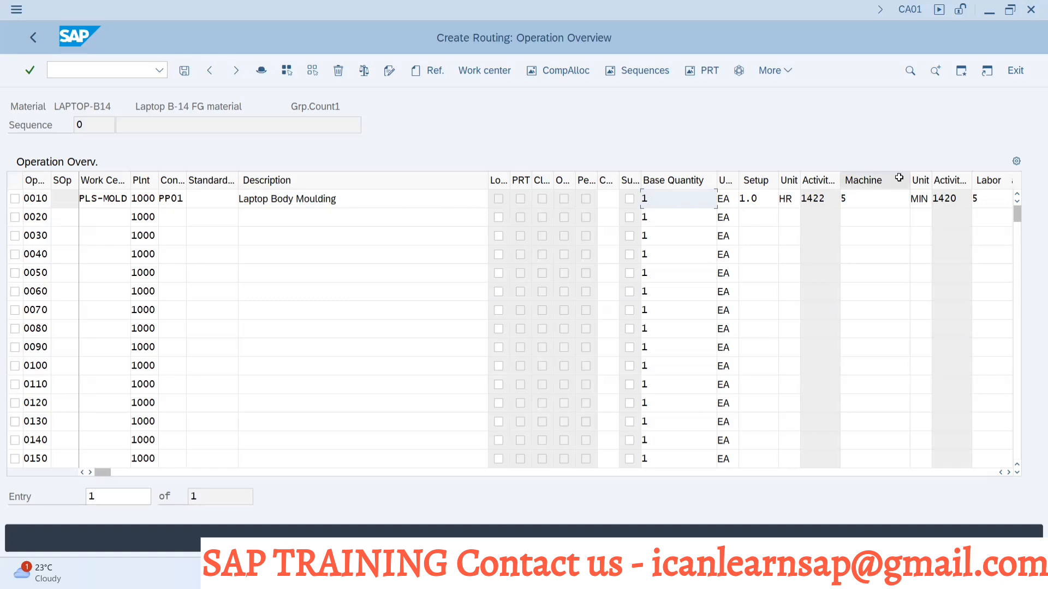
{"action": "left_click_drag", "start_coordinate": [910, 180], "coordinate": [885, 184]}
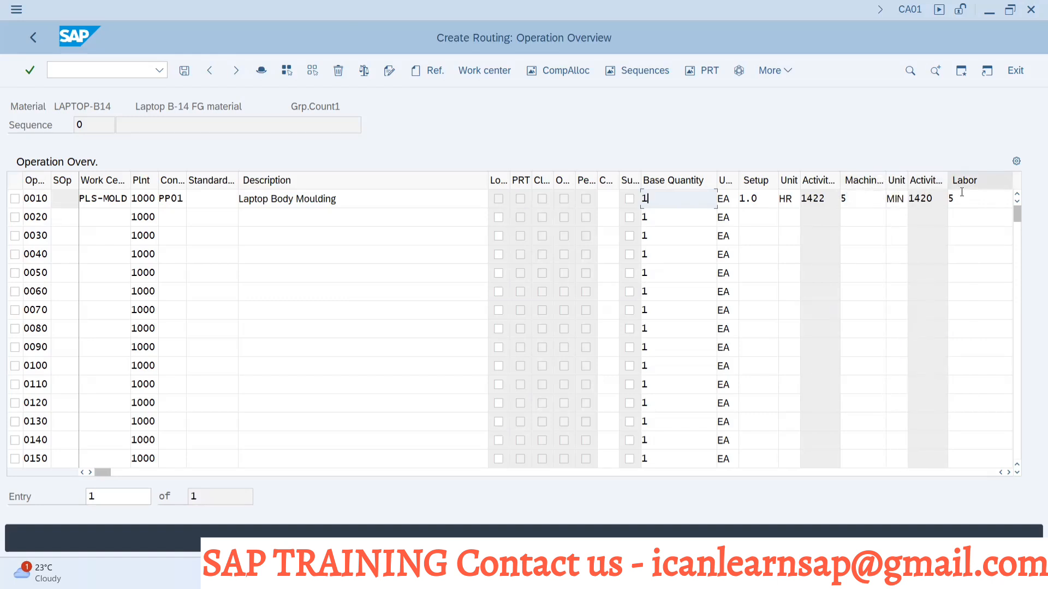
{"action": "left_click", "coordinate": [1008, 472]}
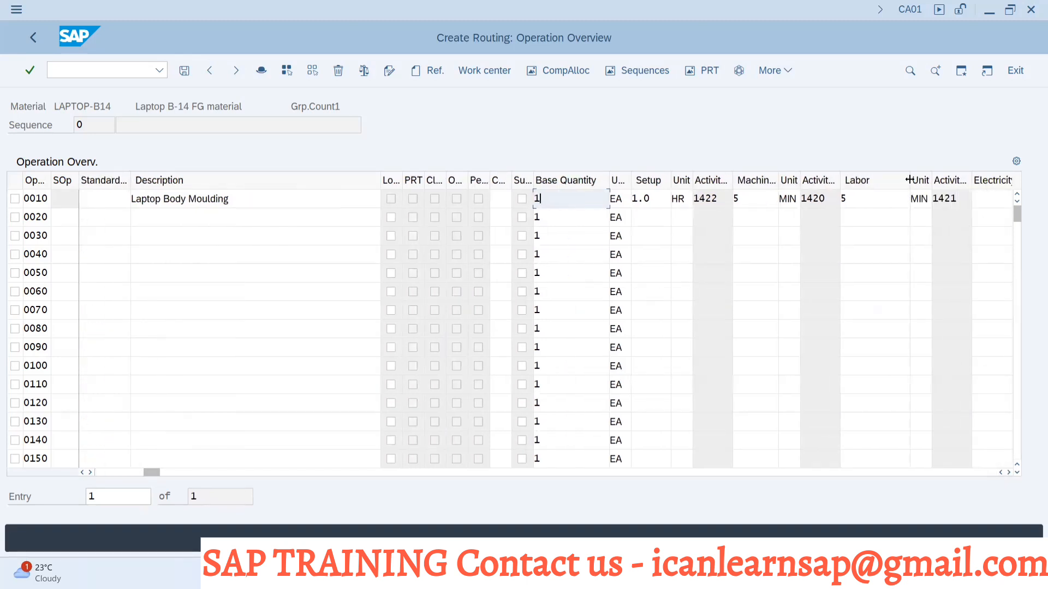
{"action": "left_click_drag", "start_coordinate": [909, 180], "coordinate": [874, 180]}
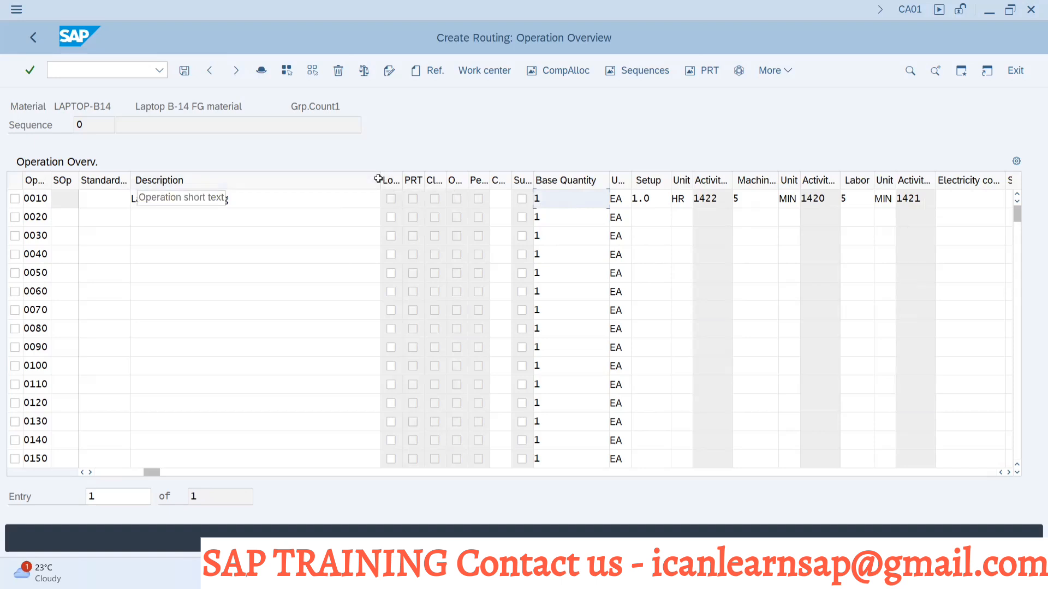
{"action": "left_click_drag", "start_coordinate": [378, 179], "coordinate": [270, 188]}
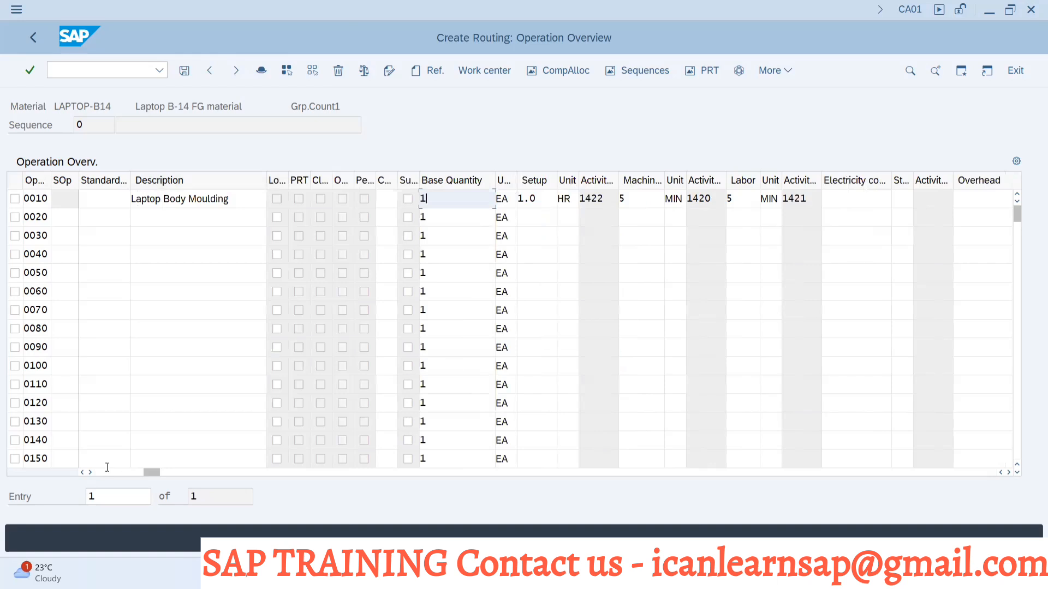
{"action": "left_click", "coordinate": [83, 472]}
{"action": "left_click", "coordinate": [82, 473]}
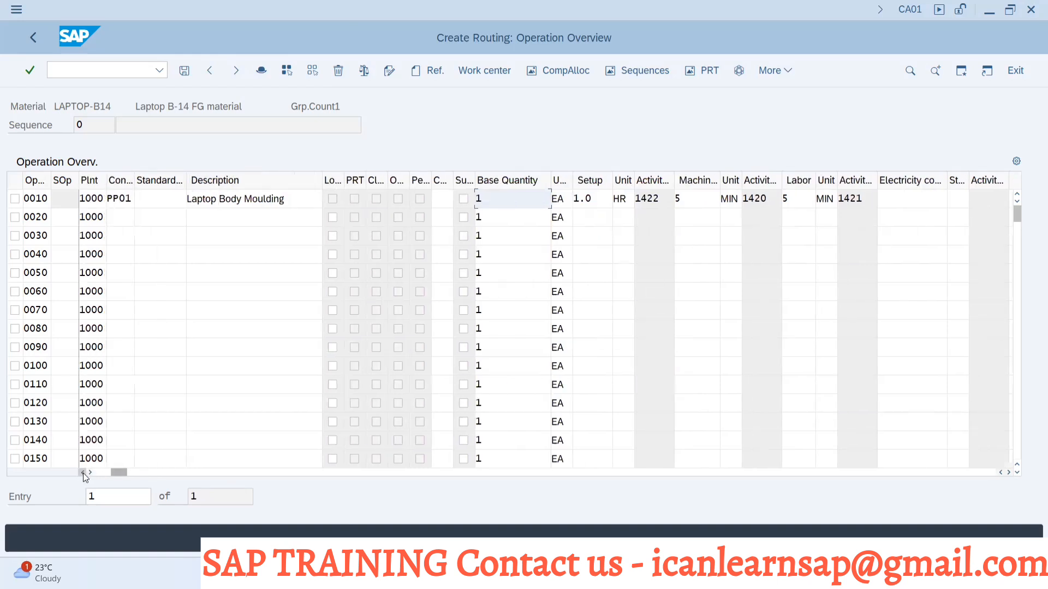
{"action": "left_click", "coordinate": [82, 473]}
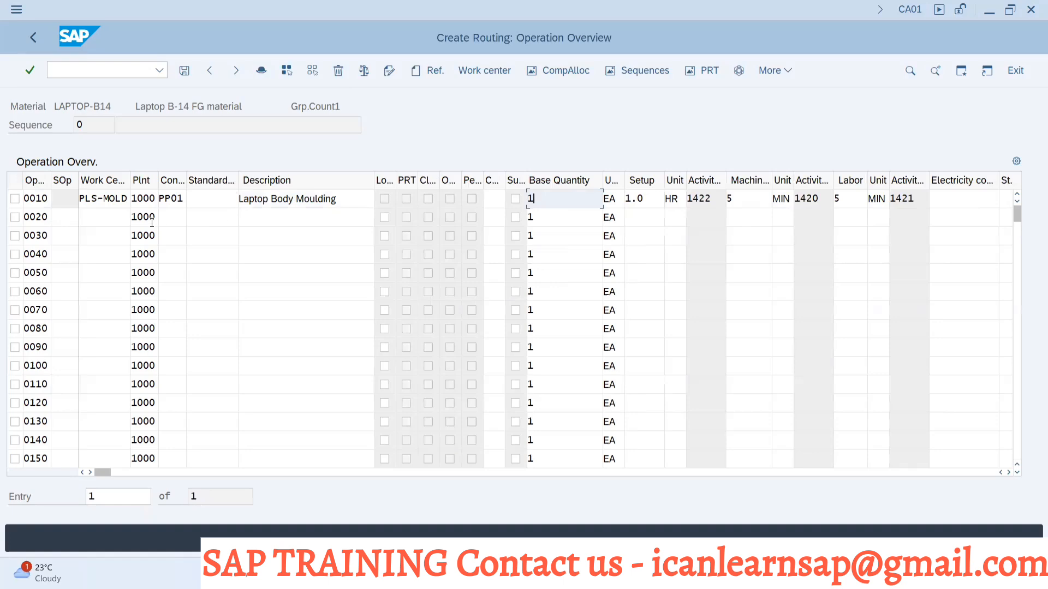
- Copy the work center DRILLING from the Excel operations list into operation 0020 of the SAP routing and submit the row
{"action": "left_click", "coordinate": [105, 219]}
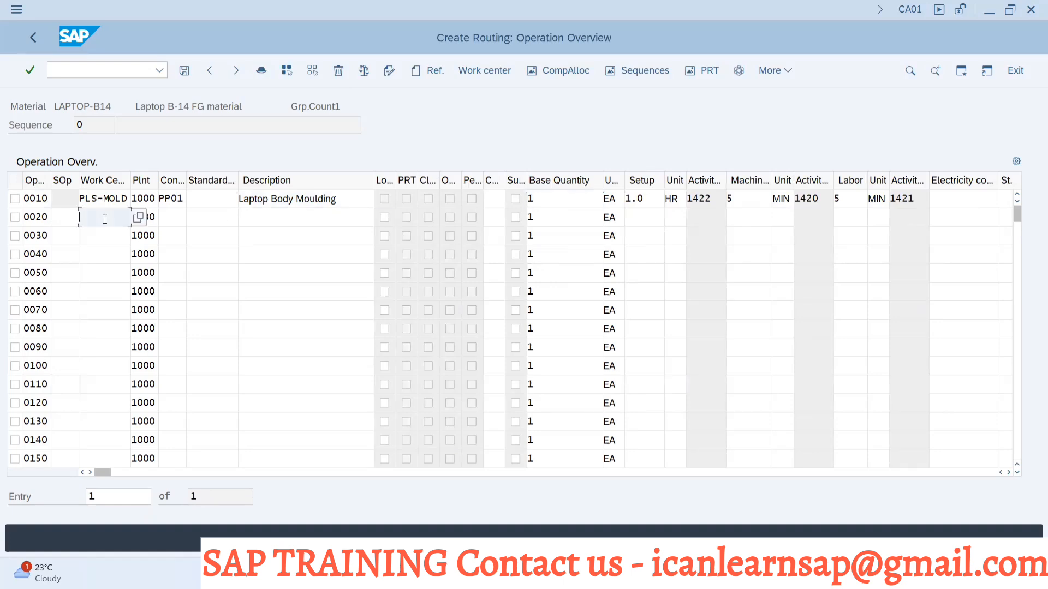
{"action": "key", "text": "alt+Tab"}
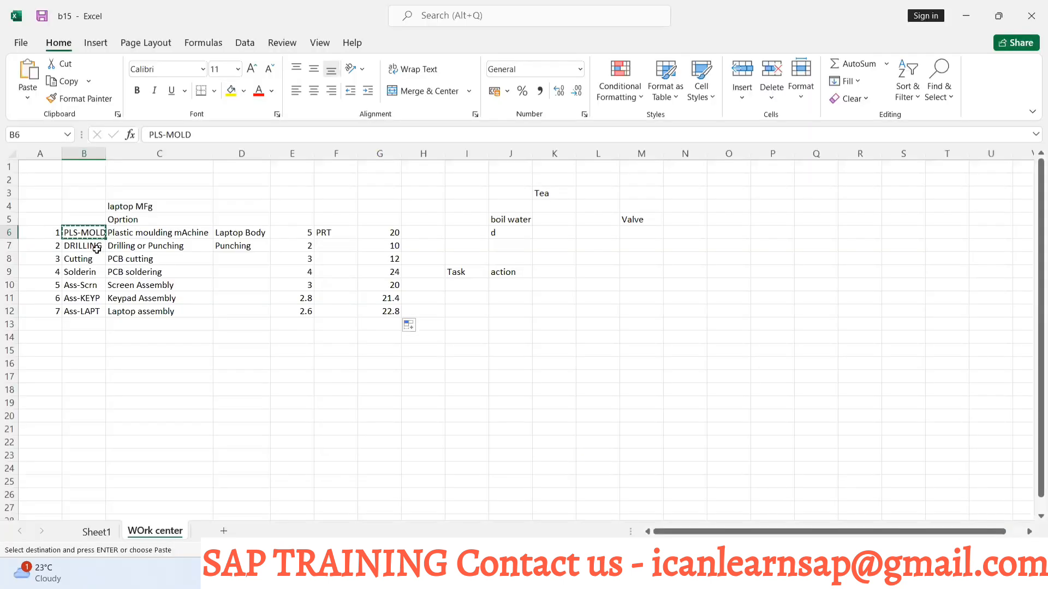
{"action": "left_click", "coordinate": [97, 247]}
{"action": "key", "text": "ctrl+c"}
{"action": "key", "text": "alt+Tab"}
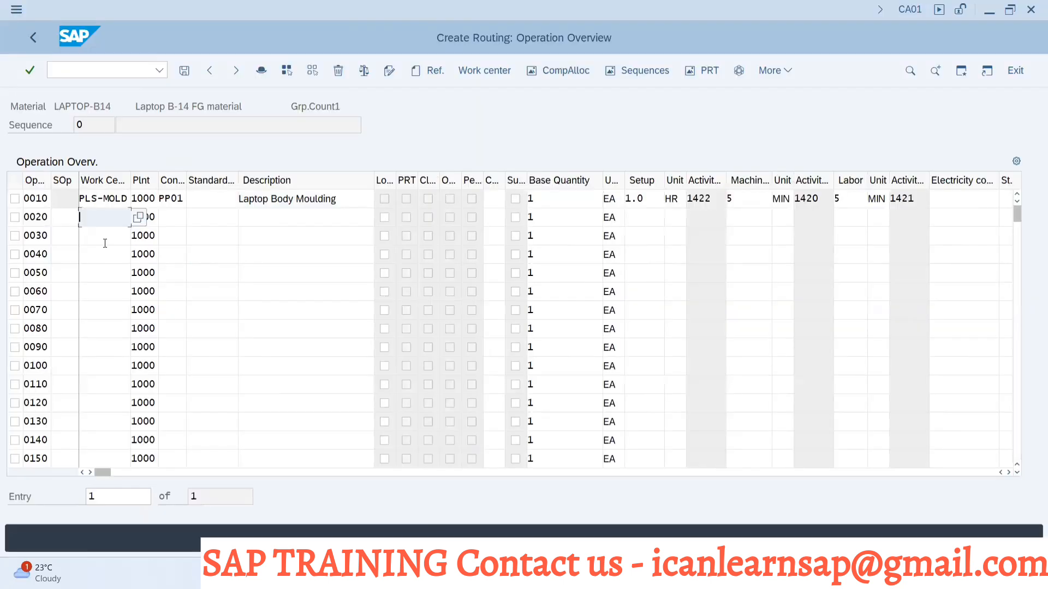
{"action": "key", "text": "ctrl+v"}
{"action": "key", "text": "Return"}
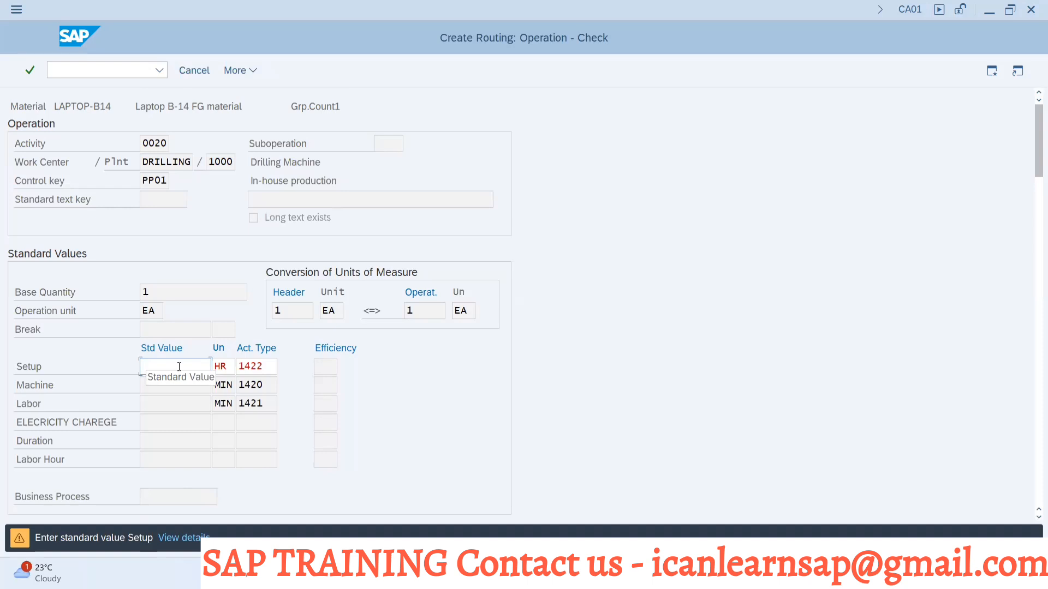
- Set operation 0020's standard values to setup 0.5 HR, machine 1 MIN and labor 1 MIN, accepting the activity type warnings
{"action": "type", "text": "0.5"}
{"action": "key", "text": "Return"}
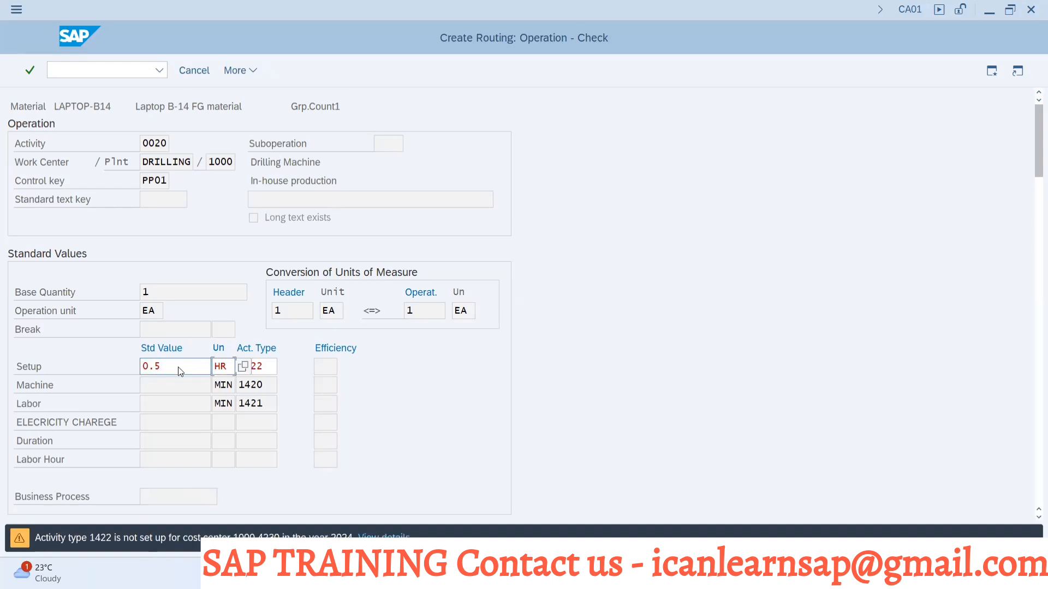
{"action": "key", "text": "Return"}
{"action": "left_click", "coordinate": [172, 384]}
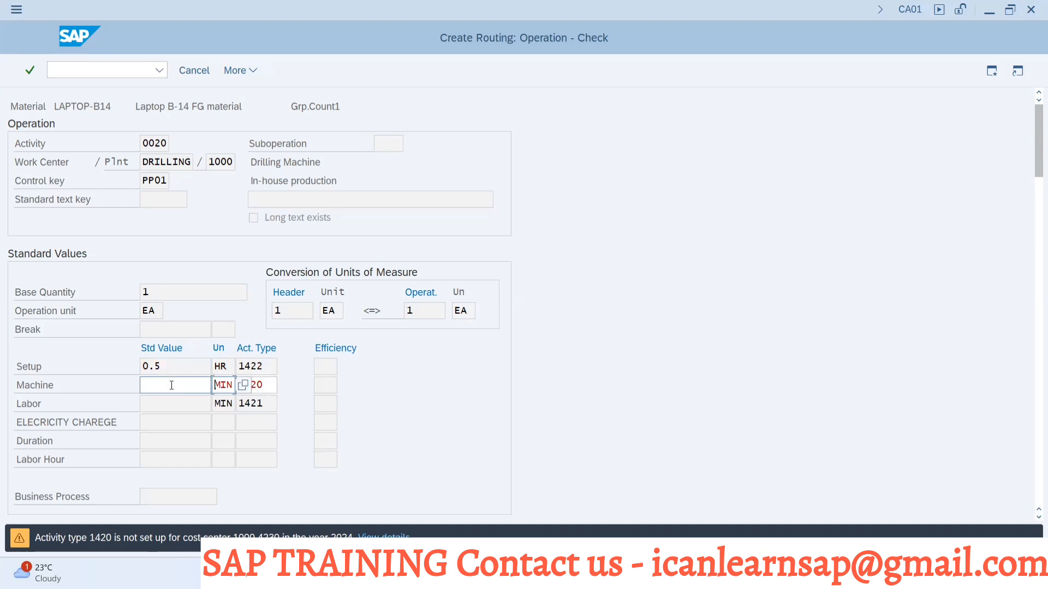
{"action": "type", "text": "10"}
{"action": "key", "text": "BackSpace"}
{"action": "key", "text": "Return"}
{"action": "key", "text": "Return"}
{"action": "key", "text": "Return"}
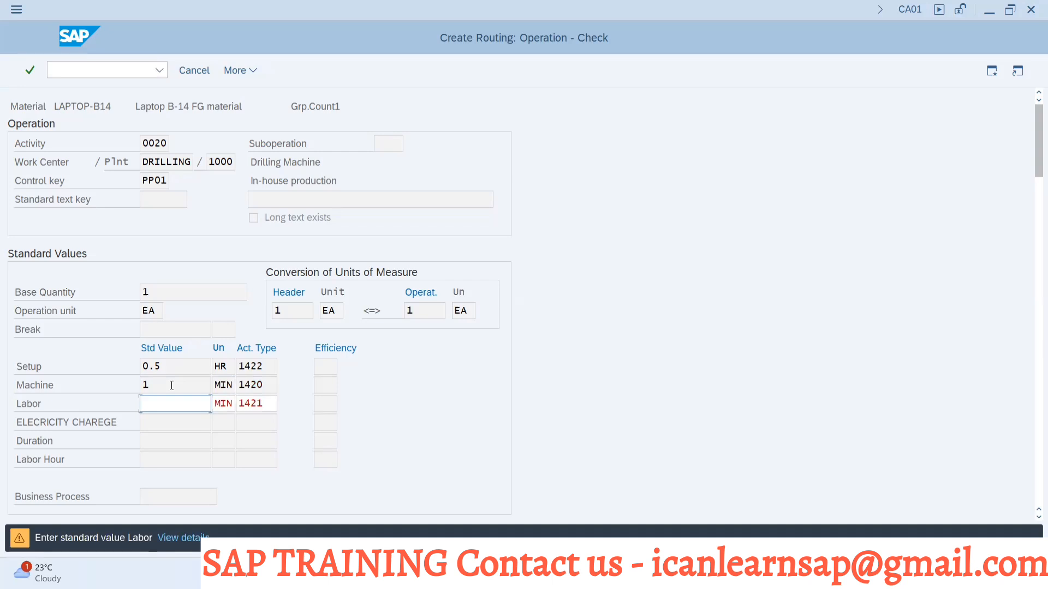
{"action": "type", "text": "1"}
{"action": "key", "text": "Return"}
{"action": "key", "text": "Return"}
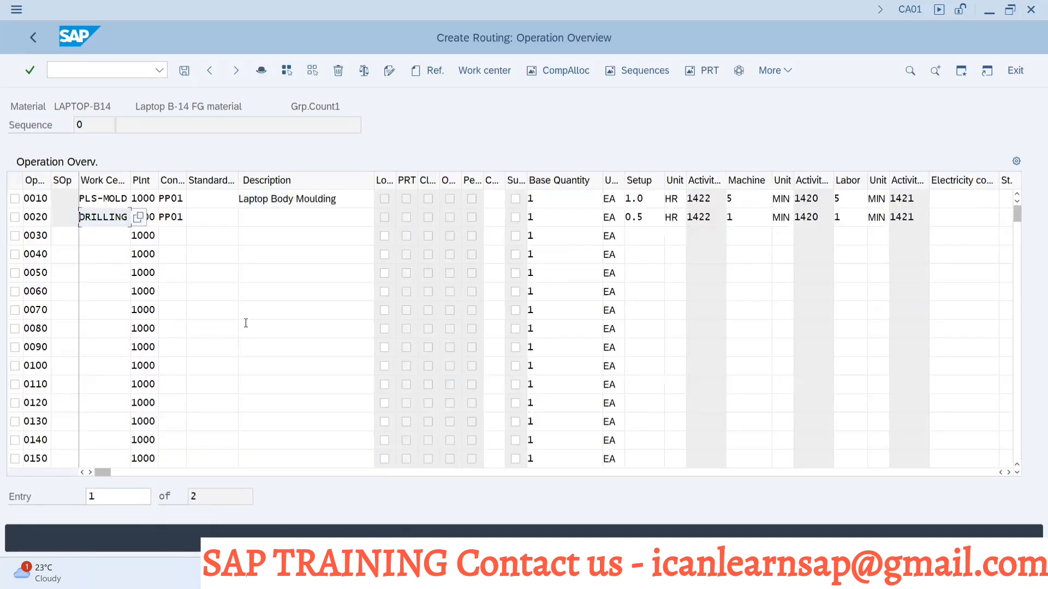
- Describe operation 0020 as "Drilling of Laptop body" and widen the control key column of the operation overview table
{"action": "left_click", "coordinate": [282, 219]}
{"action": "type", "text": "Dr"}
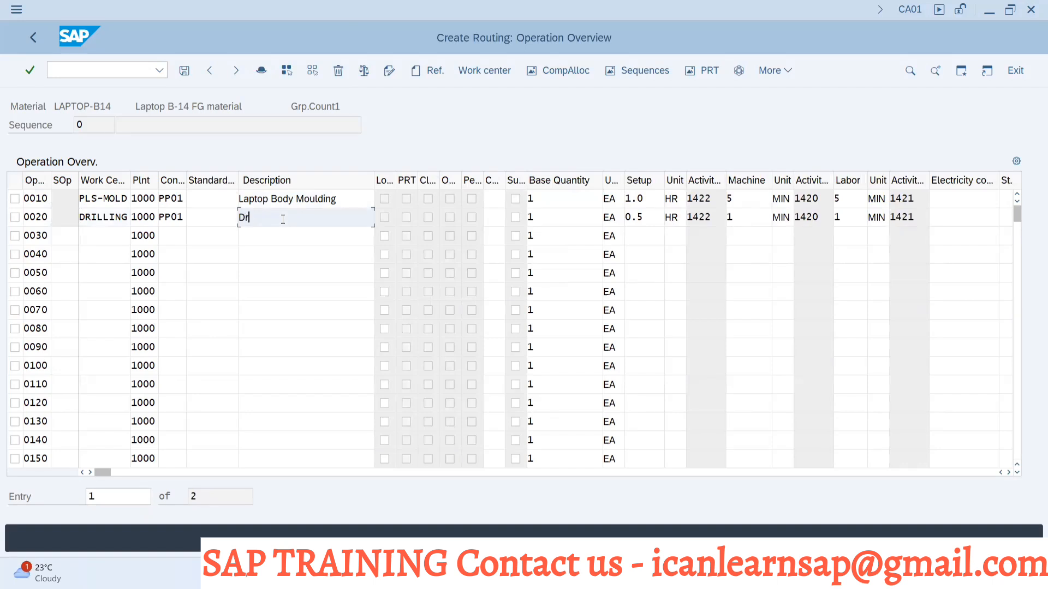
{"action": "type", "text": "illing of Laptop body"}
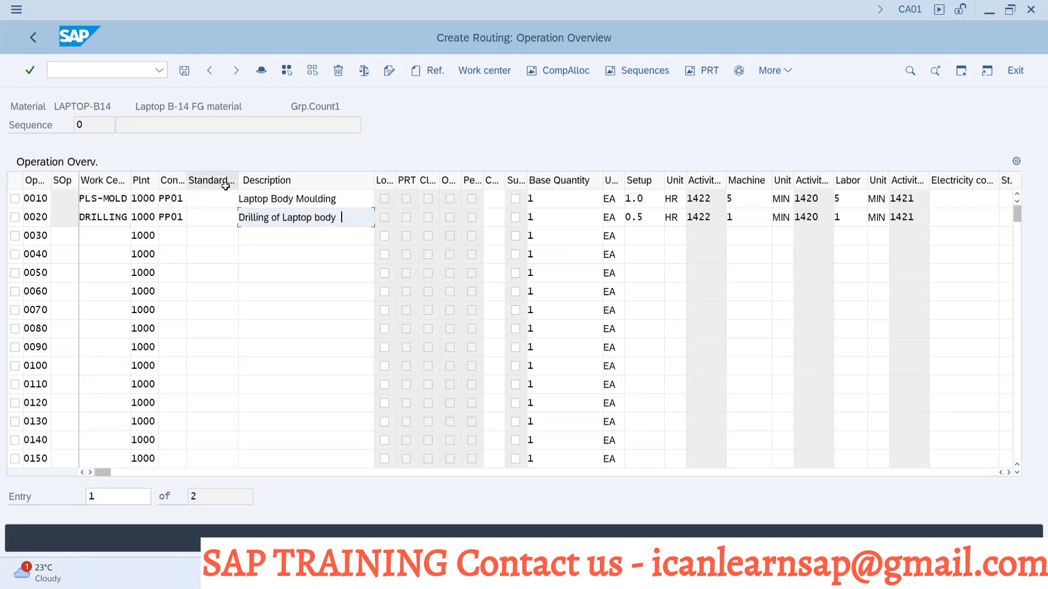
{"action": "left_click_drag", "start_coordinate": [185, 177], "coordinate": [200, 178]}
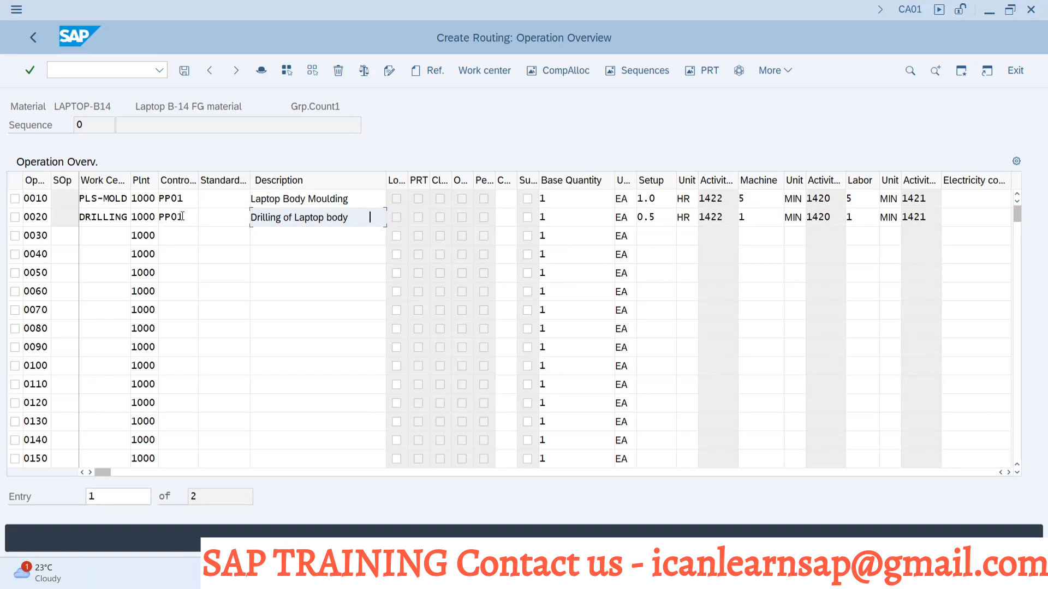
- Try to copy the work center Cutting from the Excel operations list into operation 0030 of the SAP routing and submit the row
{"action": "left_click", "coordinate": [97, 234]}
{"action": "key", "text": "alt+Tab"}
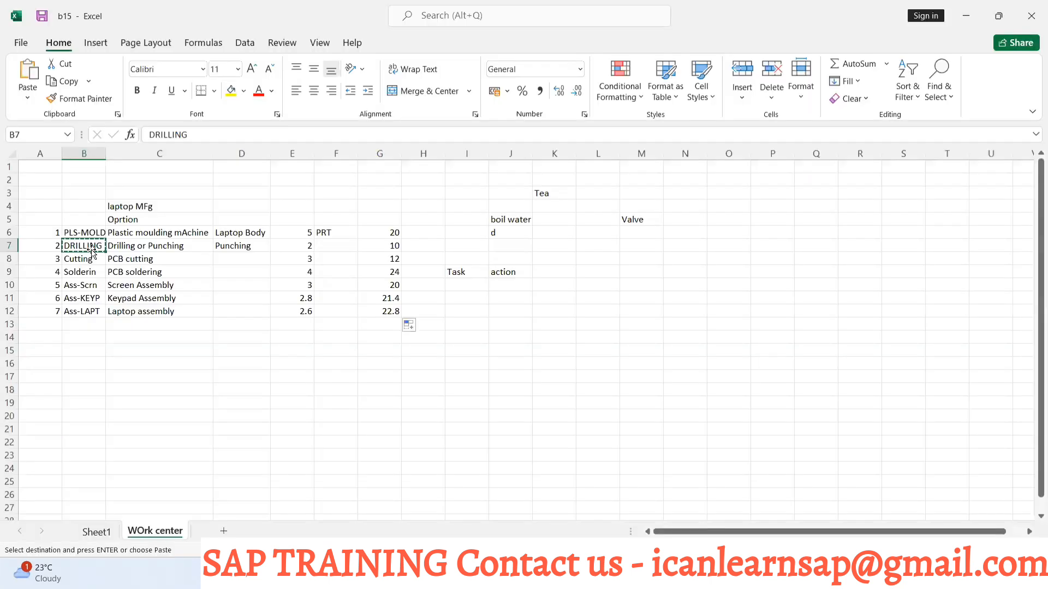
{"action": "left_click", "coordinate": [87, 259]}
{"action": "key", "text": "ctrl+c"}
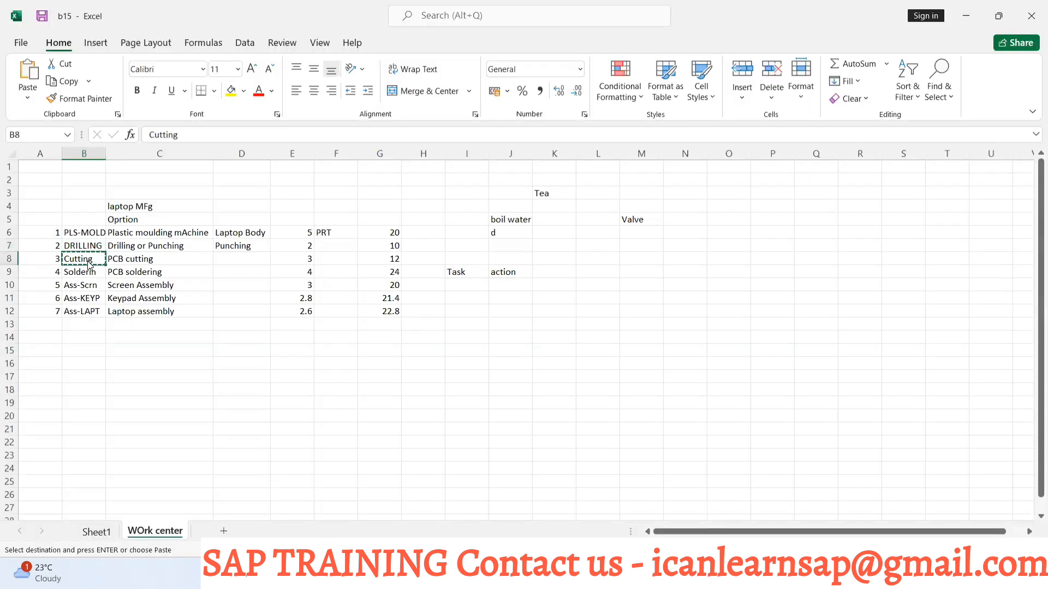
{"action": "key", "text": "alt+Tab"}
{"action": "key", "text": "ctrl+v"}
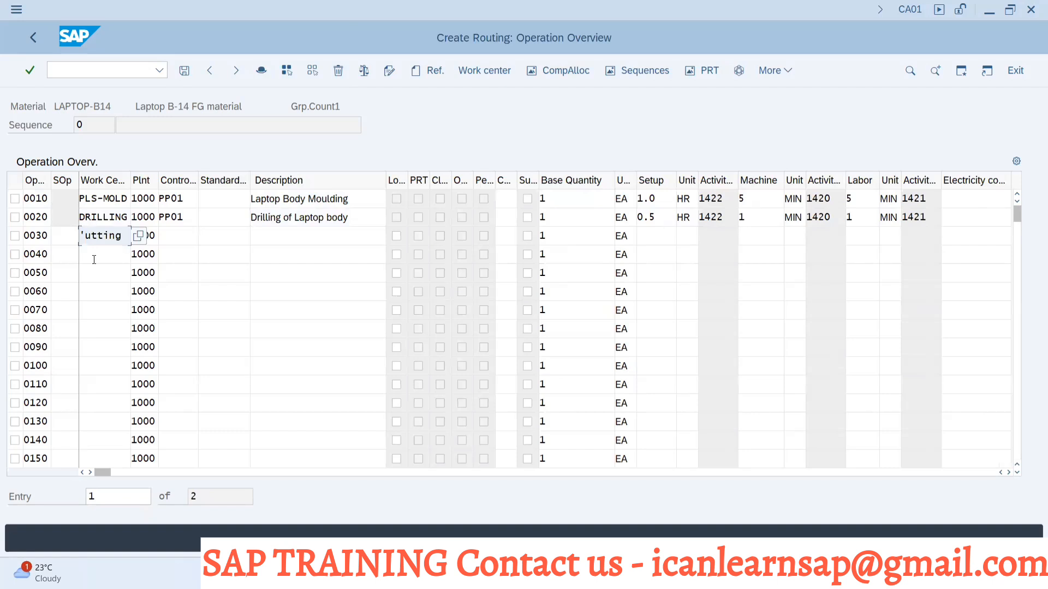
{"action": "key", "text": "BackSpace"}
{"action": "type", "text": "C"}
{"action": "key", "text": "Return"}
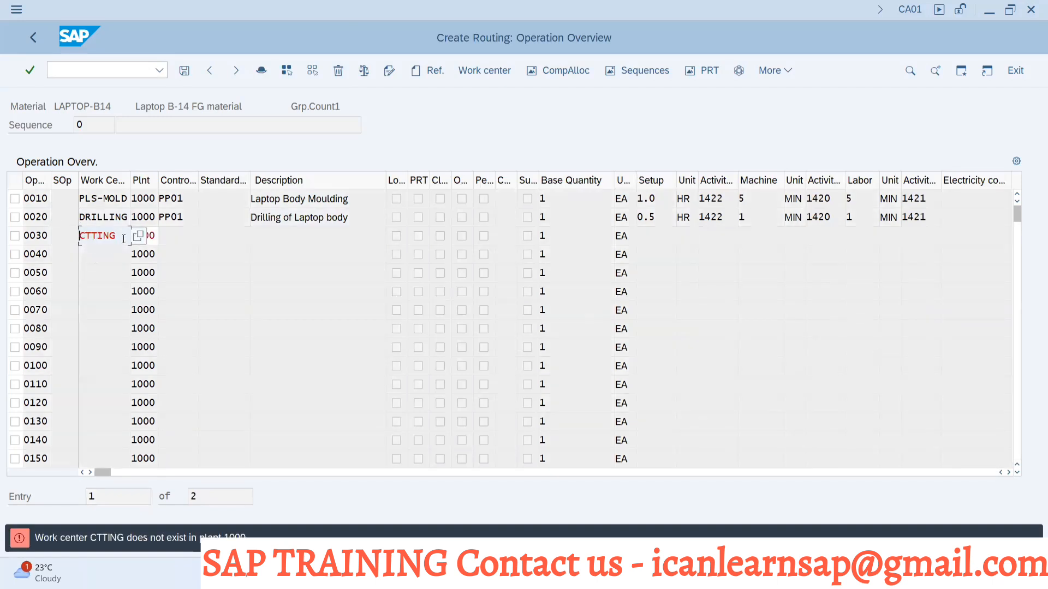
- Replace operation 0030's work center with CUTTING and assign it the control key PP01, submitting the row
{"action": "left_click", "coordinate": [123, 239]}
{"action": "key", "text": "BackSpace"}
{"action": "key", "text": "BackSpace"}
{"action": "key", "text": "BackSpace"}
{"action": "key", "text": "BackSpace"}
{"action": "key", "text": "BackSpace"}
{"action": "key", "text": "BackSpace"}
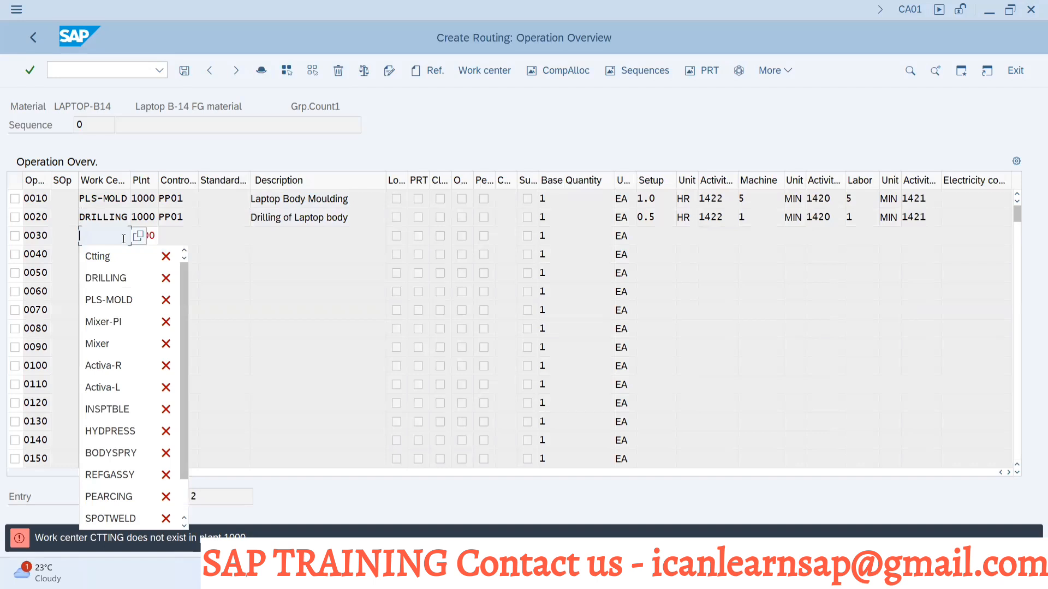
{"action": "type", "text": "CUTTING"}
{"action": "key", "text": "Return"}
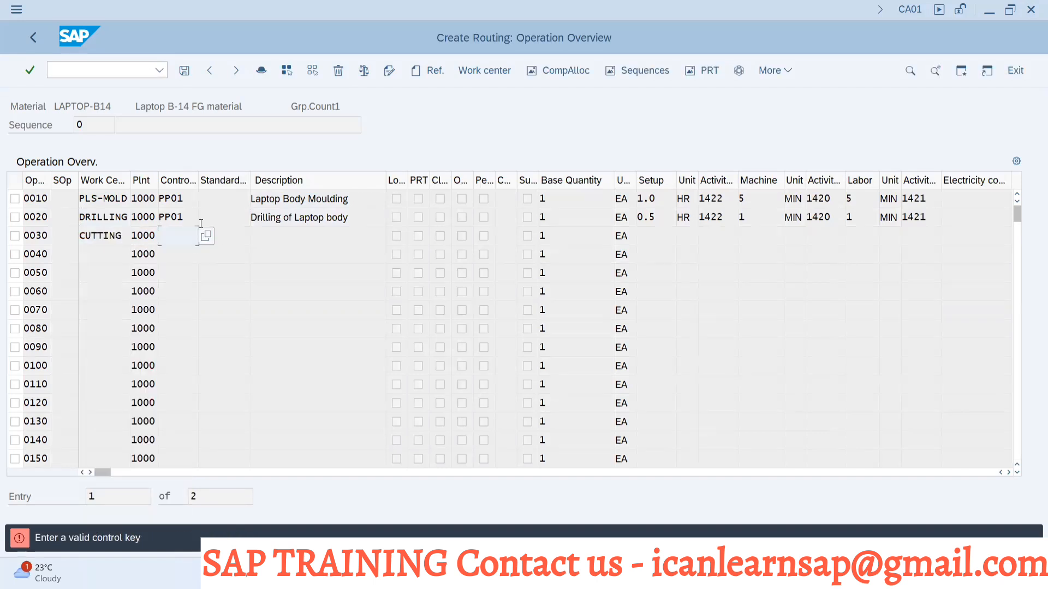
{"action": "type", "text": "PP01"}
{"action": "key", "text": "Return"}
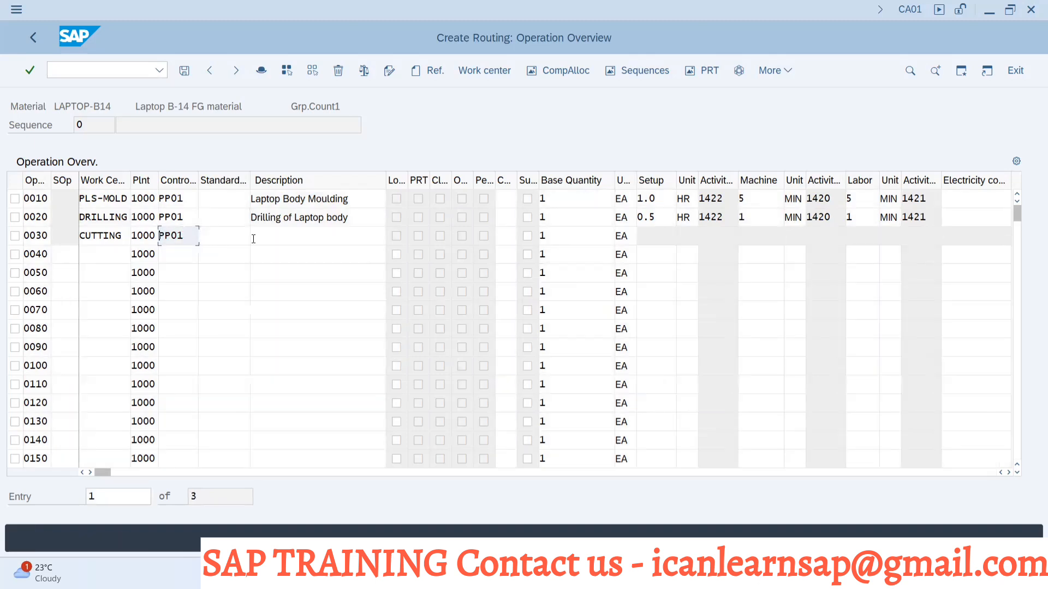
- Describe operation 0030 as "Cutting Of PCB"
{"action": "left_click", "coordinate": [272, 238]}
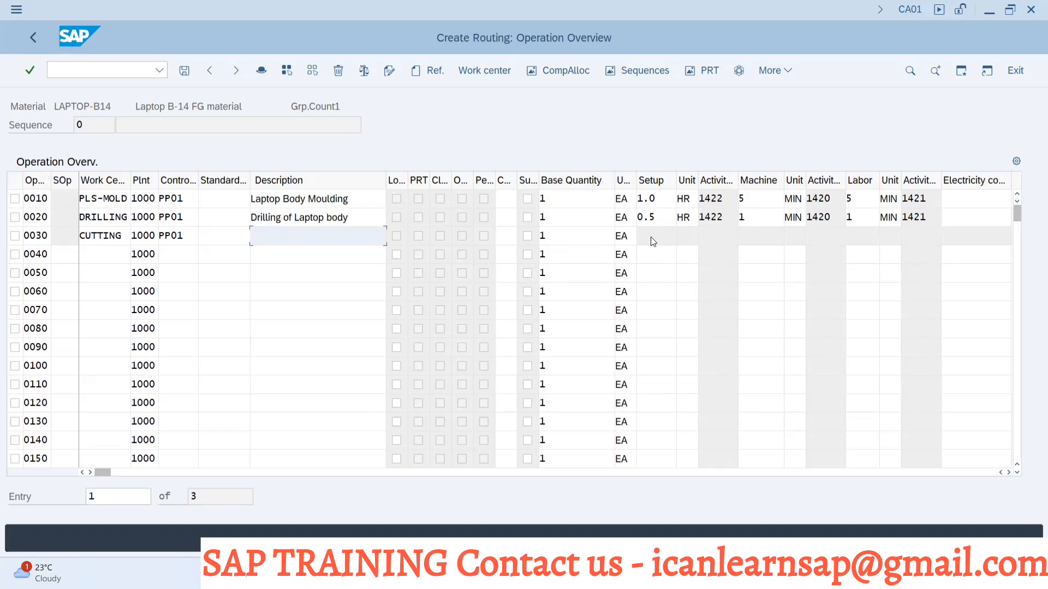
{"action": "type", "text": "Cutting Of OCB"}
{"action": "key", "text": "BackSpace"}
{"action": "key", "text": "BackSpace"}
{"action": "key", "text": "BackSpace"}
{"action": "type", "text": "PCB"}
- Copy the work center Solderin from the Excel operations list into operation 0040 of the SAP routing and submit the row
{"action": "left_click", "coordinate": [109, 255]}
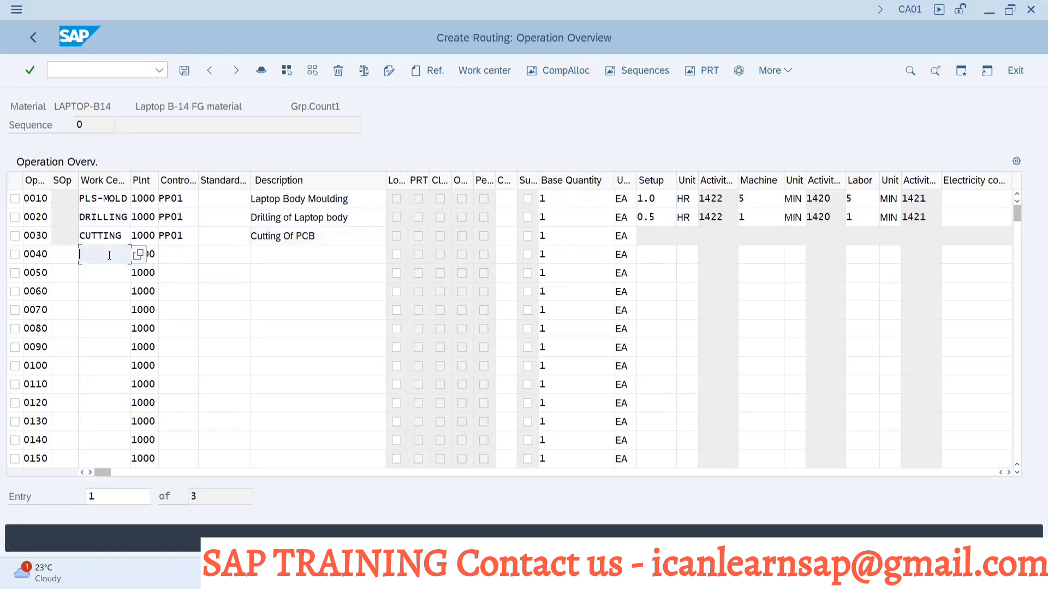
{"action": "key", "text": "F10"}
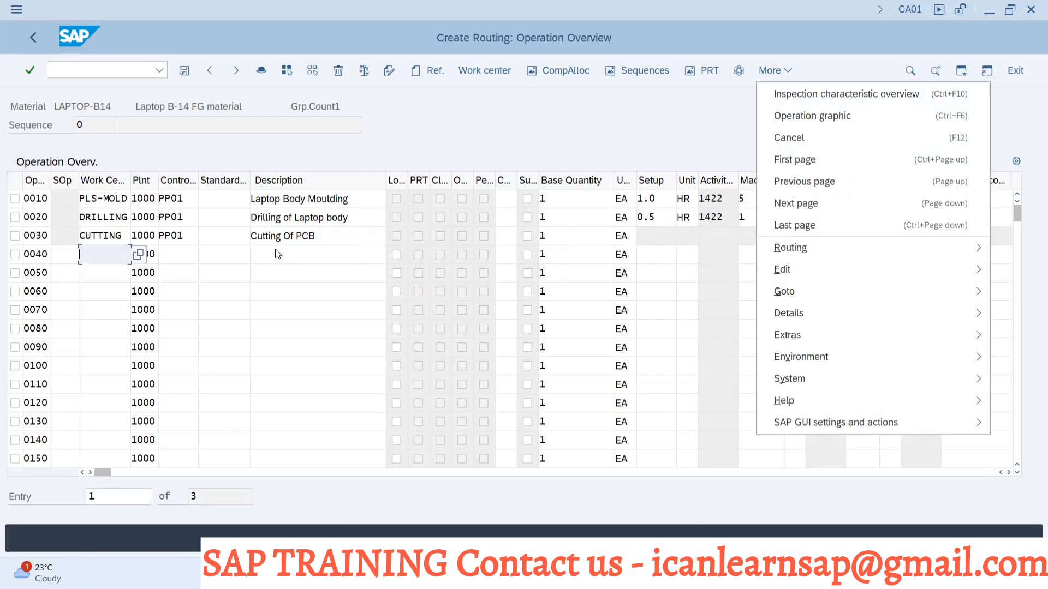
{"action": "key", "text": "alt+Tab"}
{"action": "key", "text": "alt+Tab"}
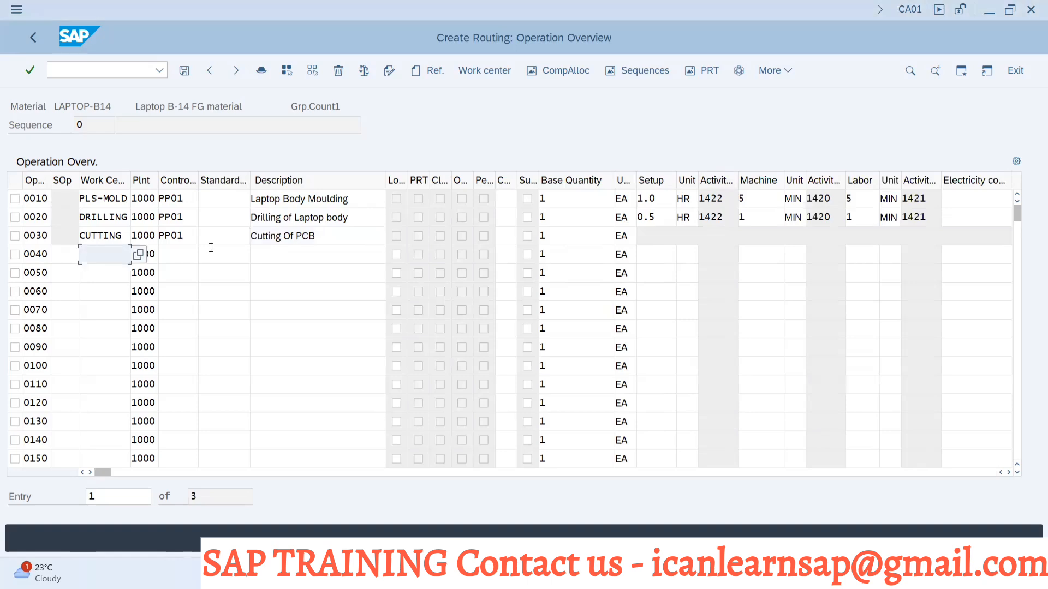
{"action": "key", "text": "alt+Tab"}
{"action": "left_click", "coordinate": [82, 276]}
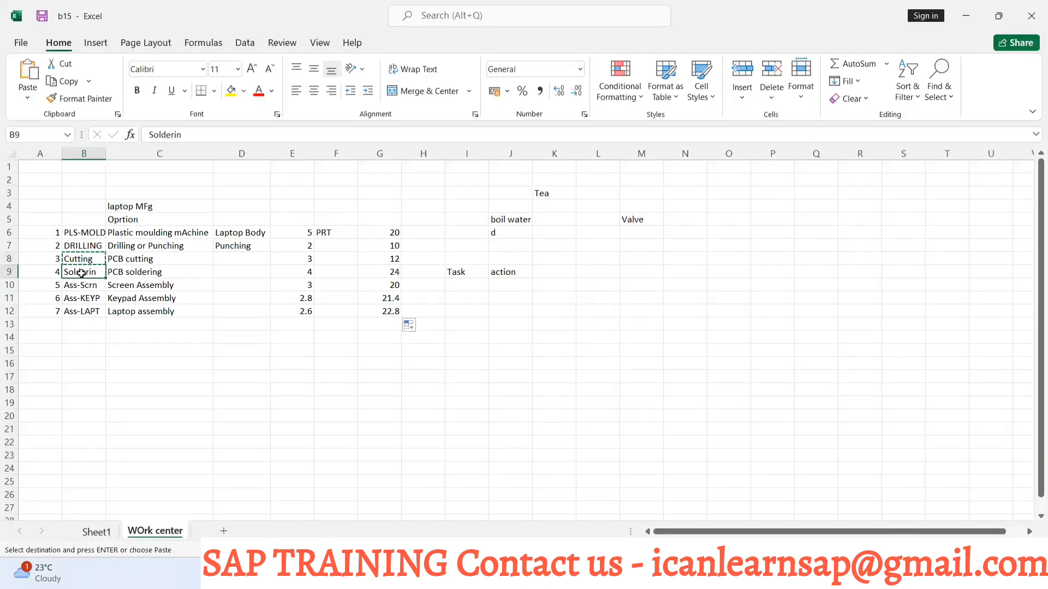
{"action": "key", "text": "ctrl+c"}
{"action": "key", "text": "alt+Tab"}
{"action": "key", "text": "ctrl+v"}
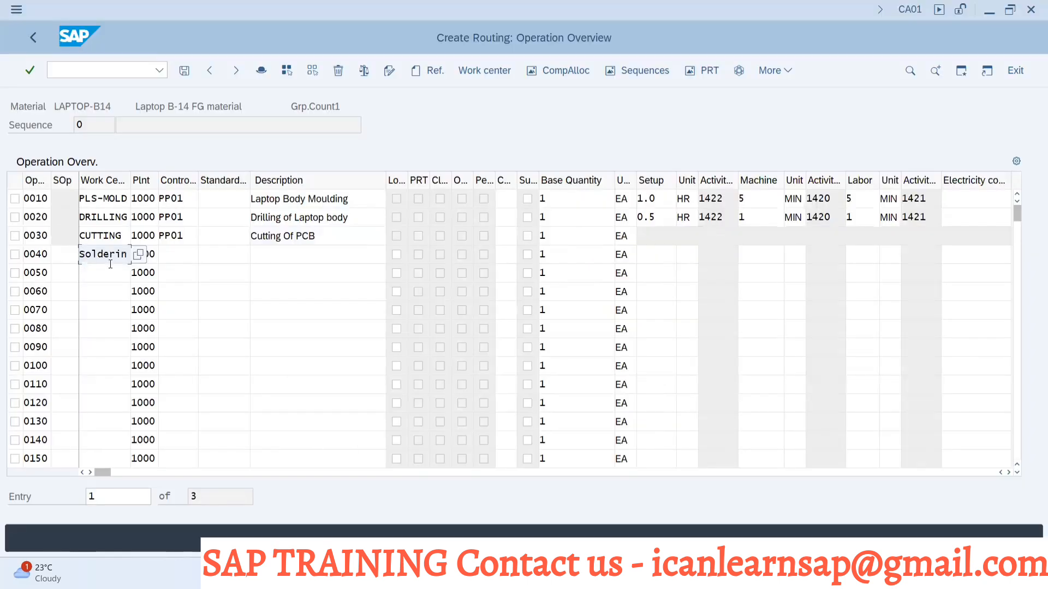
{"action": "key", "text": "Return"}
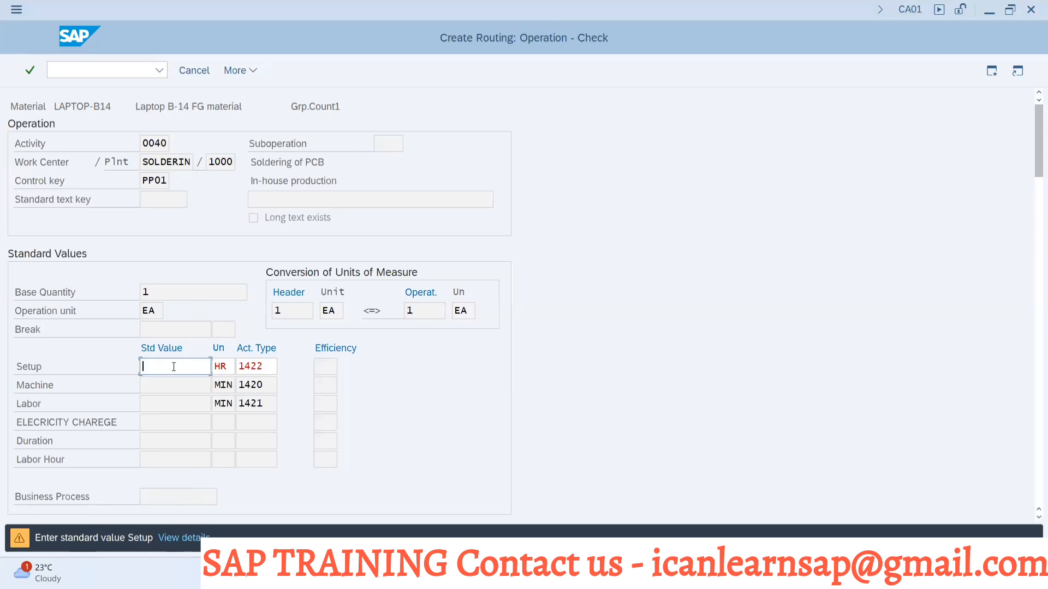
- Set operation 0040's standard values to setup 1.0 HR, machine 2 MIN and labor 1 MIN, accepting the activity type warnings
{"action": "type", "text": "1"}
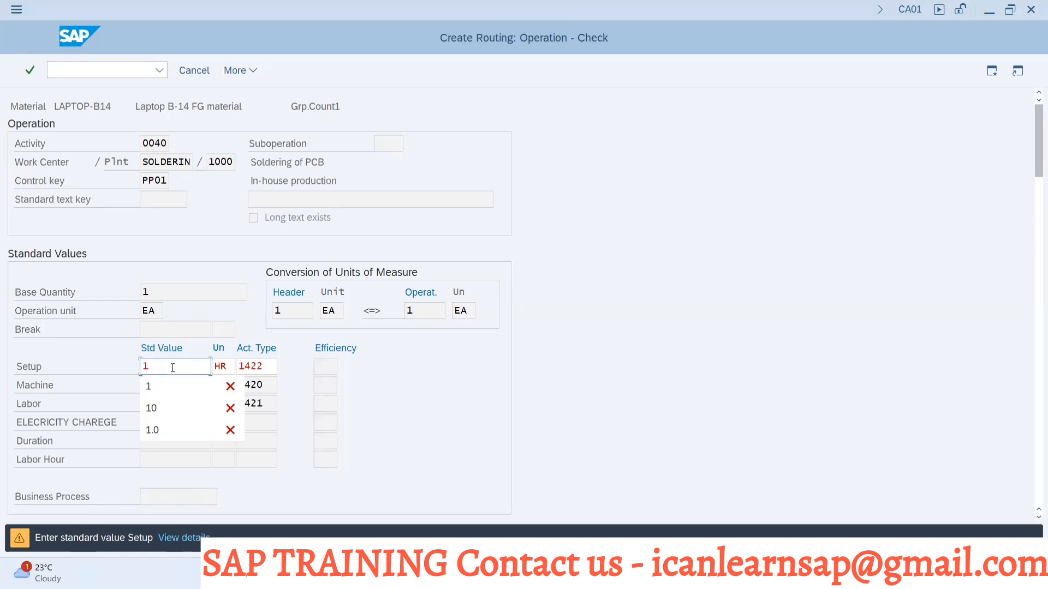
{"action": "type", "text": ".0"}
{"action": "key", "text": "Return"}
{"action": "key", "text": "Return"}
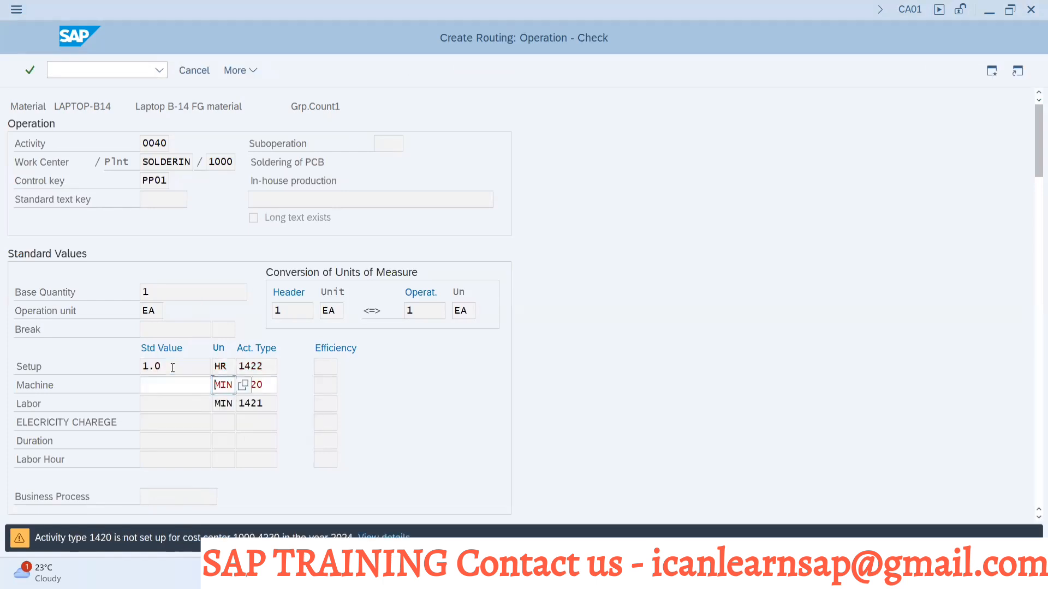
{"action": "left_click", "coordinate": [172, 385]}
{"action": "type", "text": "2"}
{"action": "key", "text": "Return"}
{"action": "key", "text": "Return"}
{"action": "key", "text": "Return"}
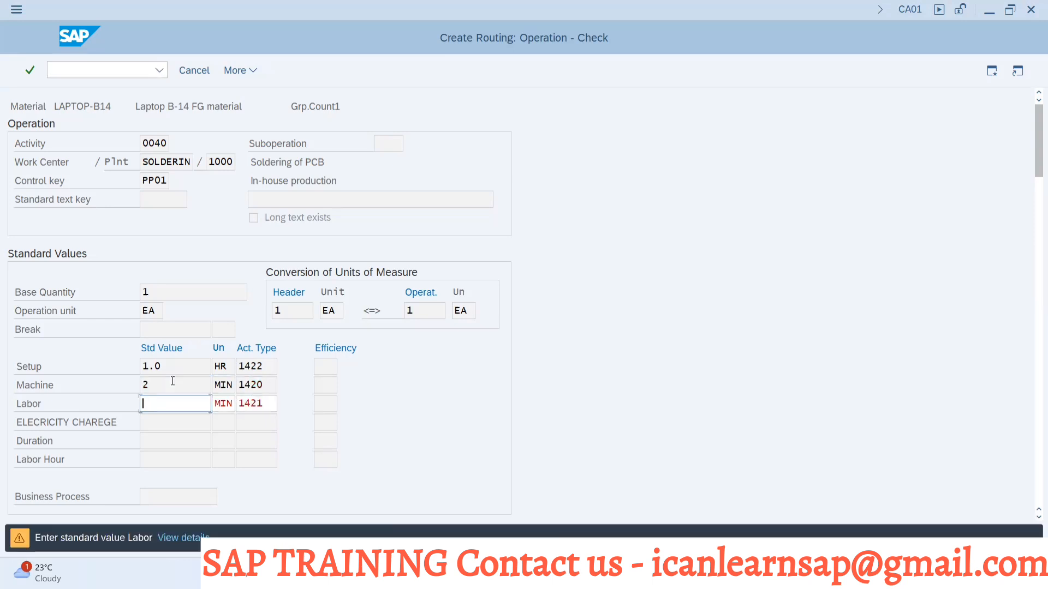
{"action": "type", "text": "1"}
{"action": "key", "text": "Return"}
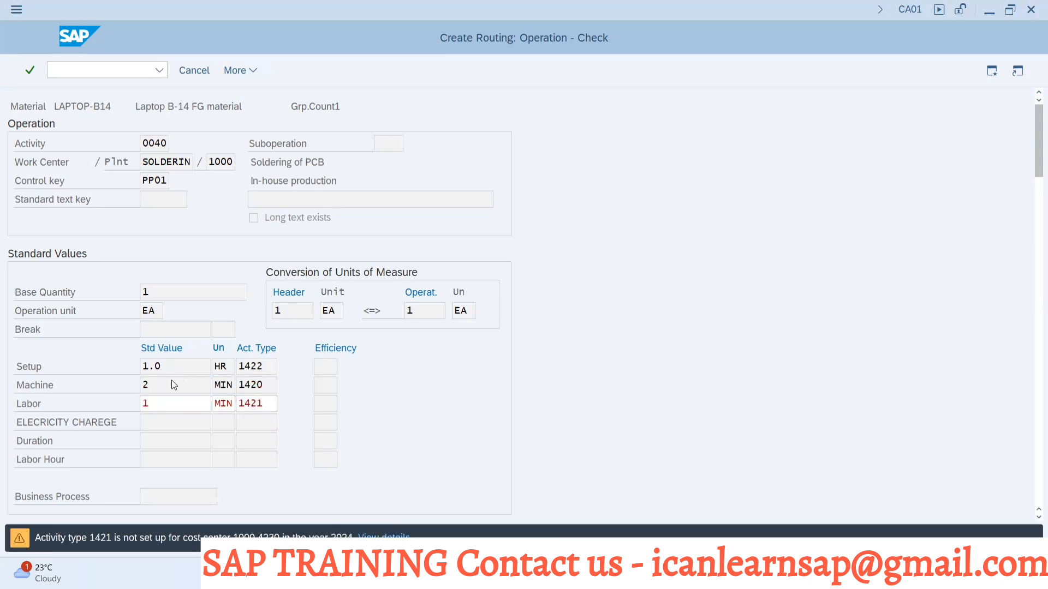
{"action": "key", "text": "Return"}
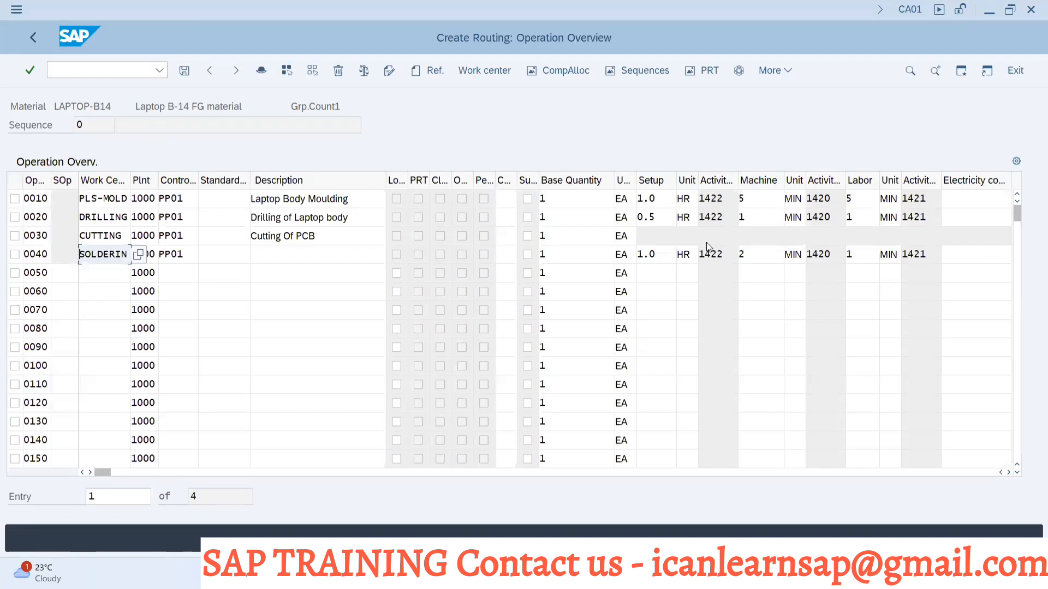
- Describe operation 0040 as "Soldering ofPCB"
{"action": "left_click", "coordinate": [291, 255]}
{"action": "type", "text": "S"}
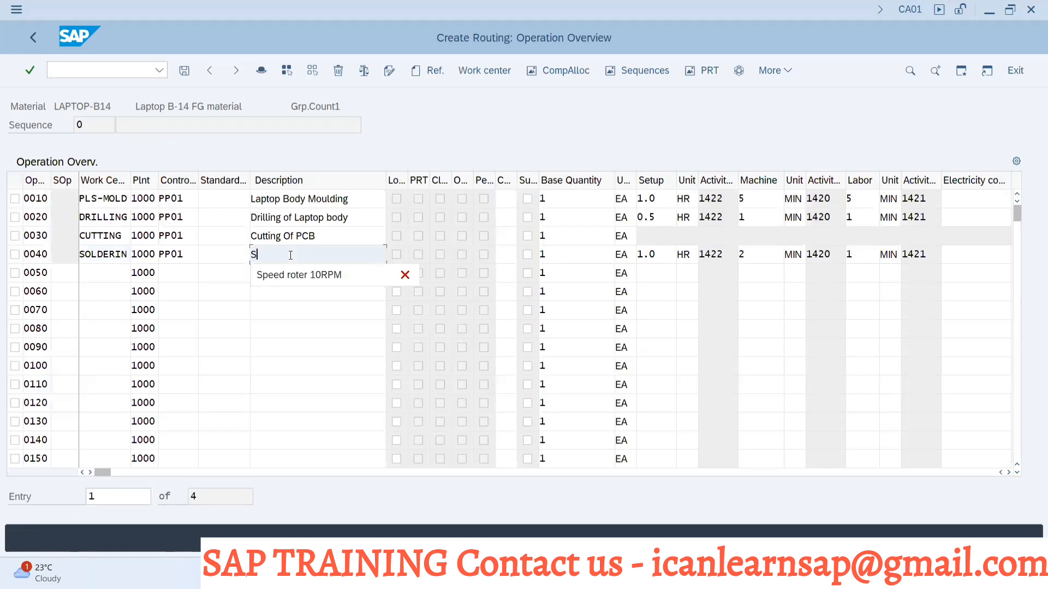
{"action": "type", "text": "oldering p"}
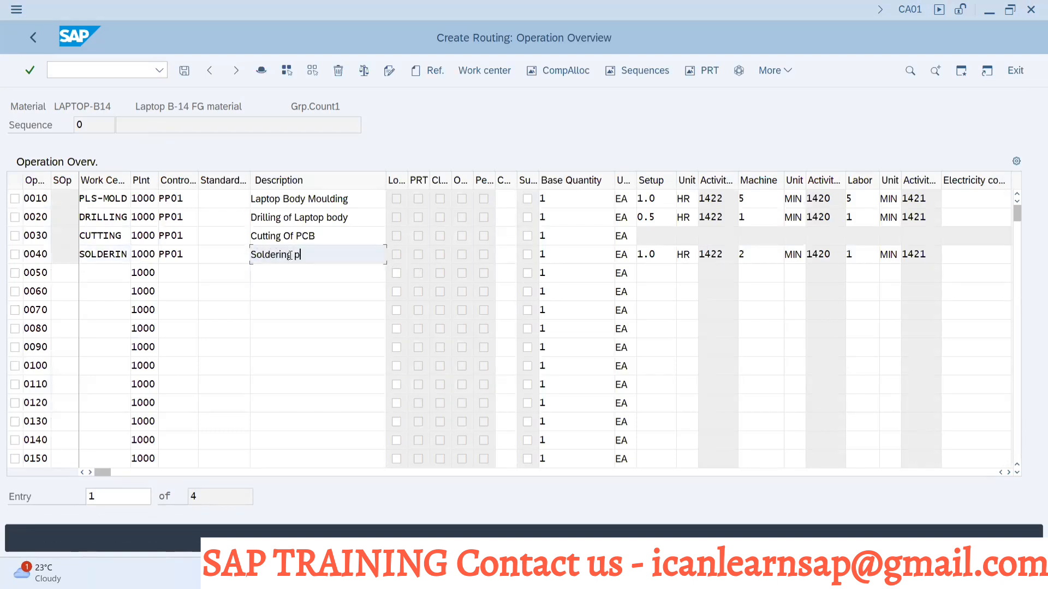
{"action": "key", "text": "BackSpace"}
{"action": "type", "text": "od PCB"}
{"action": "key", "text": "BackSpace"}
{"action": "type", "text": "fPCB"}
- Copy the work center Ass-Scrn from the Excel operations list into operation 0050 of the SAP routing and submit the row
{"action": "left_click", "coordinate": [109, 276]}
{"action": "key", "text": "alt+Tab"}
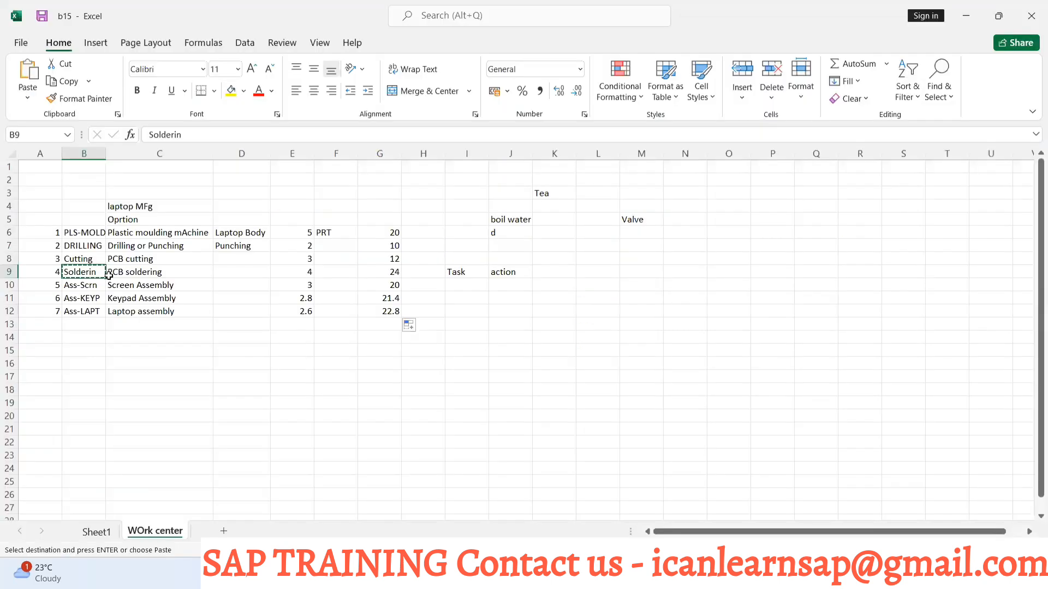
{"action": "left_click", "coordinate": [90, 287]}
{"action": "key", "text": "ctrl+c"}
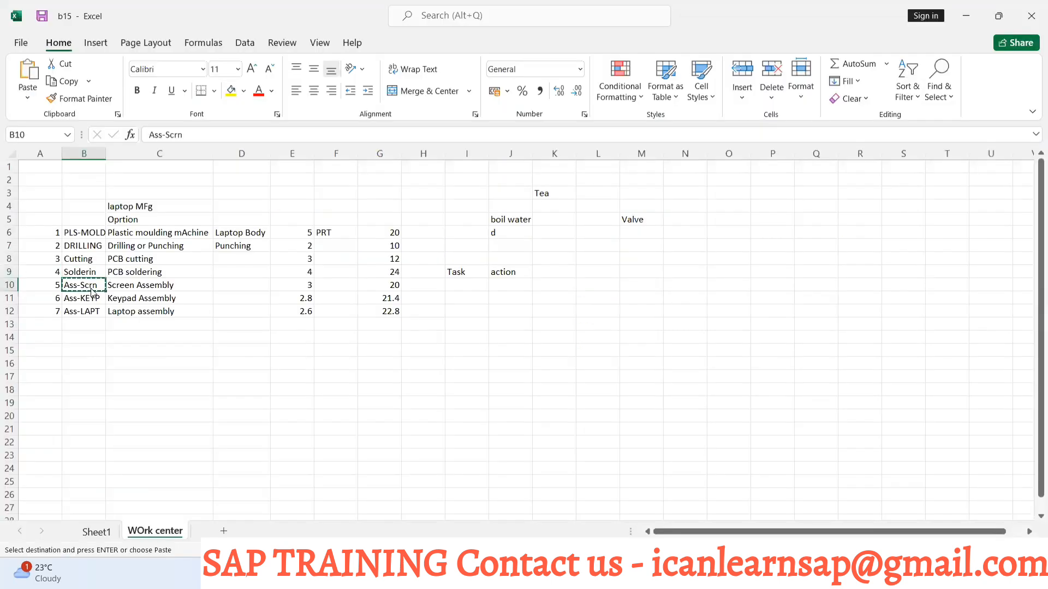
{"action": "key", "text": "alt+Tab"}
{"action": "key", "text": "ctrl+v"}
{"action": "left_click", "coordinate": [92, 288]}
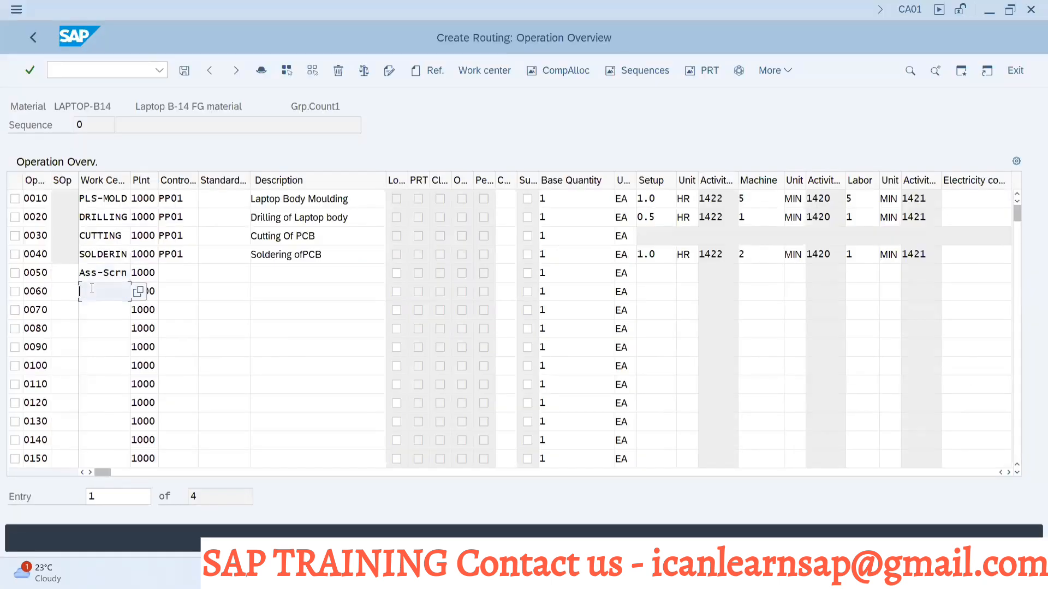
{"action": "key", "text": "Return"}
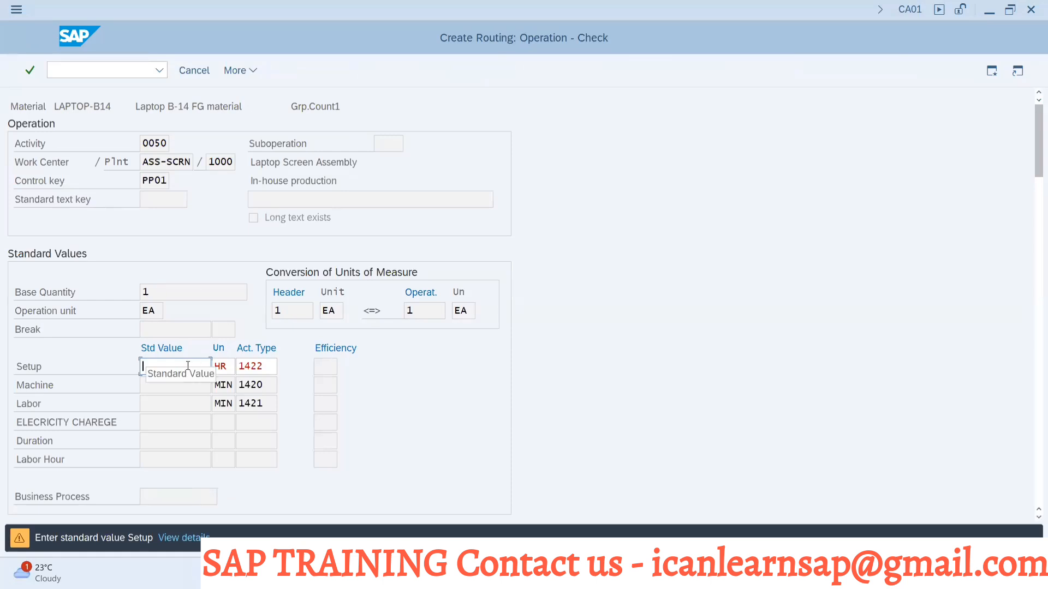
- Set operation 0050's standard values to setup 0.5 HR and labor 2 MIN, skipping the machine value and accepting the warnings
{"action": "type", "text": "0.5"}
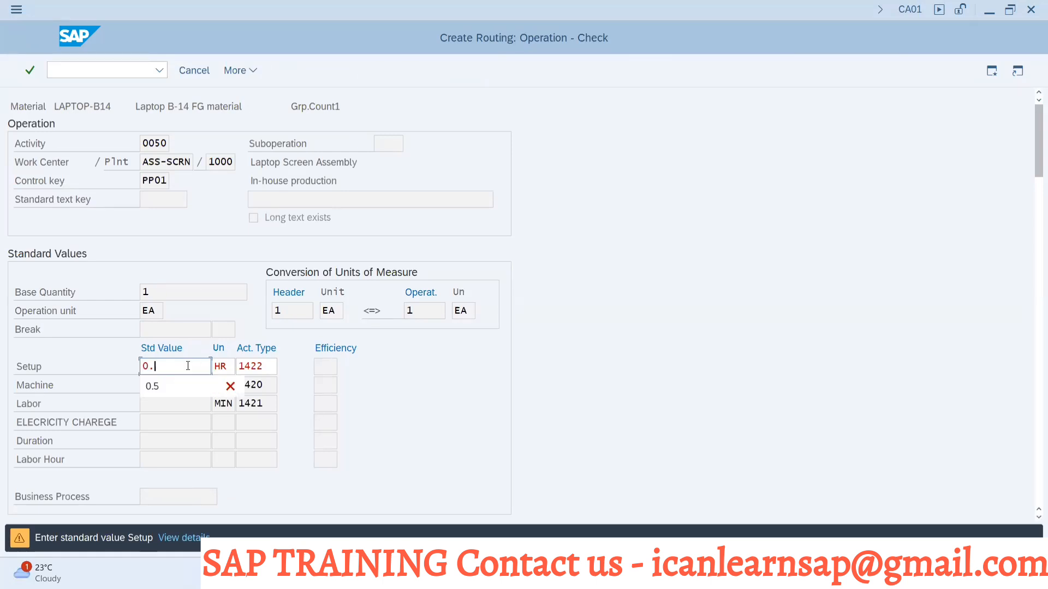
{"action": "key", "text": "Return"}
{"action": "key", "text": "Return"}
{"action": "key", "text": "Return"}
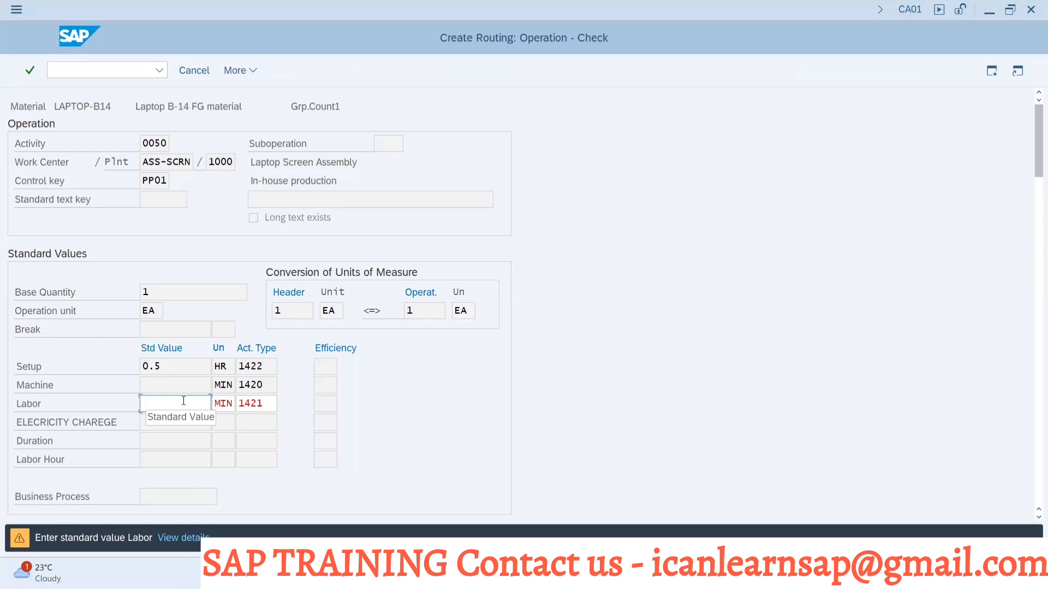
{"action": "type", "text": "2"}
{"action": "key", "text": "Return"}
{"action": "key", "text": "Return"}
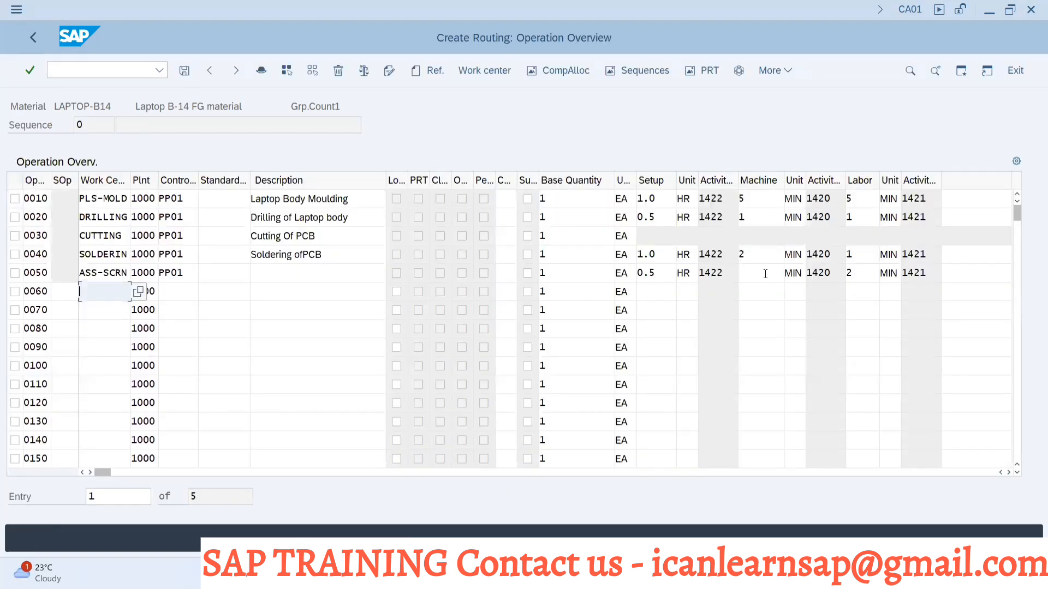
- Describe operation 0050 as "Assembly of Laptop Screen"
{"action": "left_click", "coordinate": [299, 278]}
{"action": "type", "text": "Assw"}
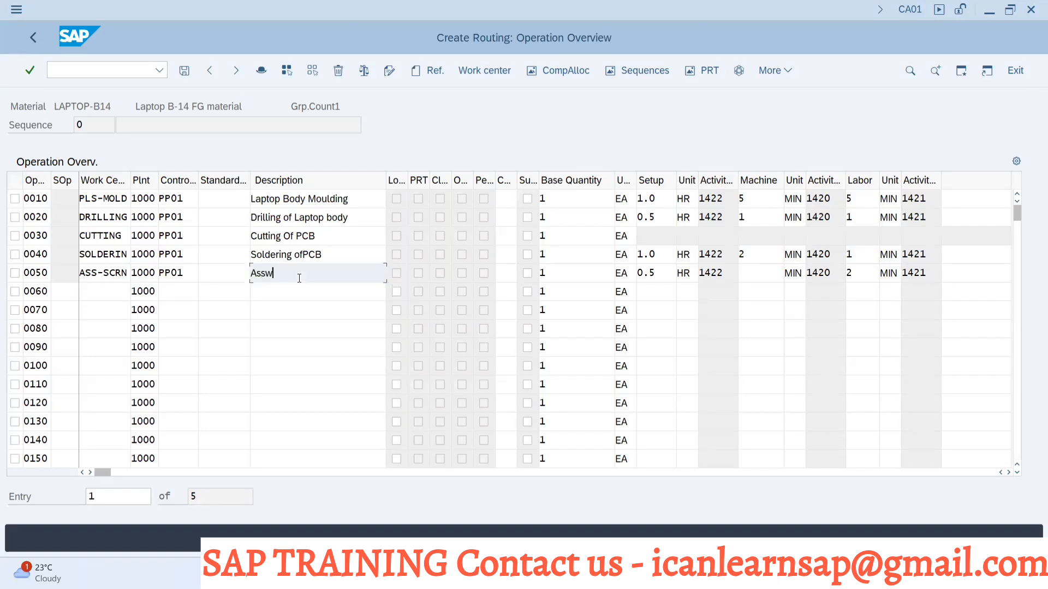
{"action": "key", "text": "BackSpace"}
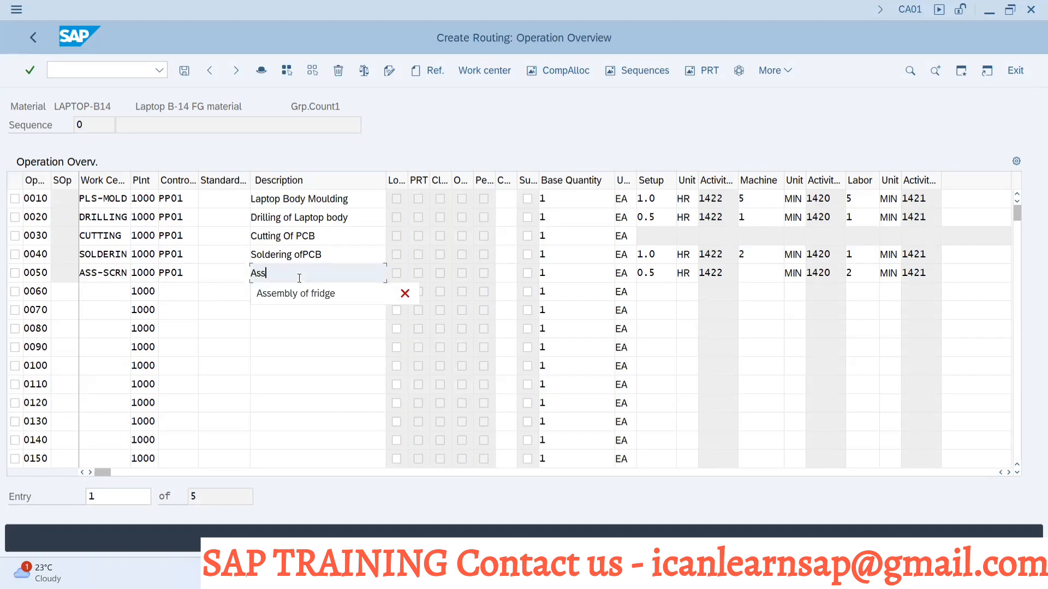
{"action": "type", "text": "embly of Lapt"}
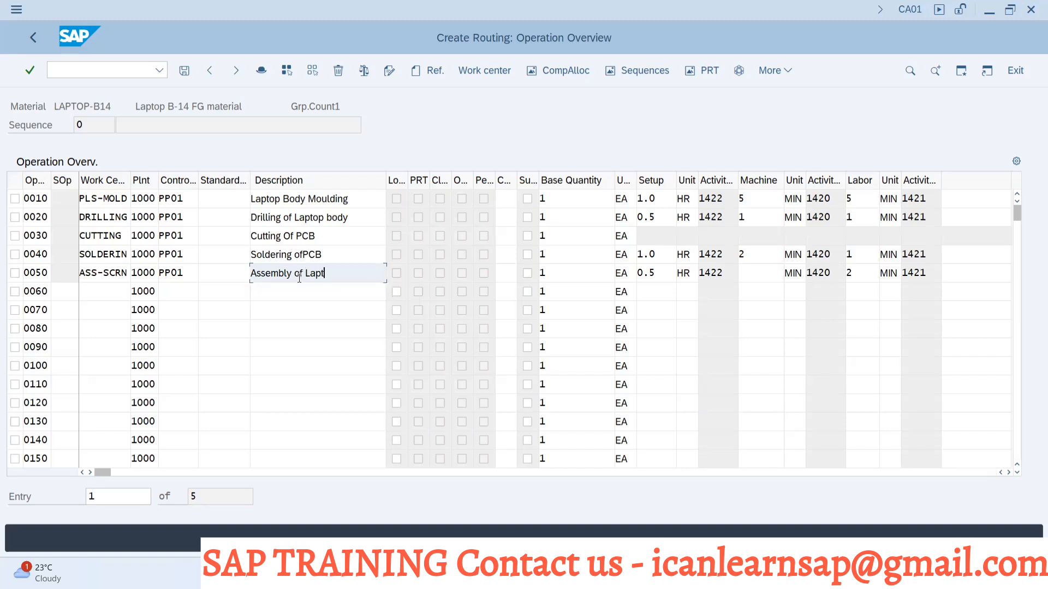
{"action": "type", "text": "op Screen"}
- Copy the work center Ass-KEYP from the Excel operations list into operation 0060 of the SAP routing and submit the row
{"action": "left_click", "coordinate": [111, 292]}
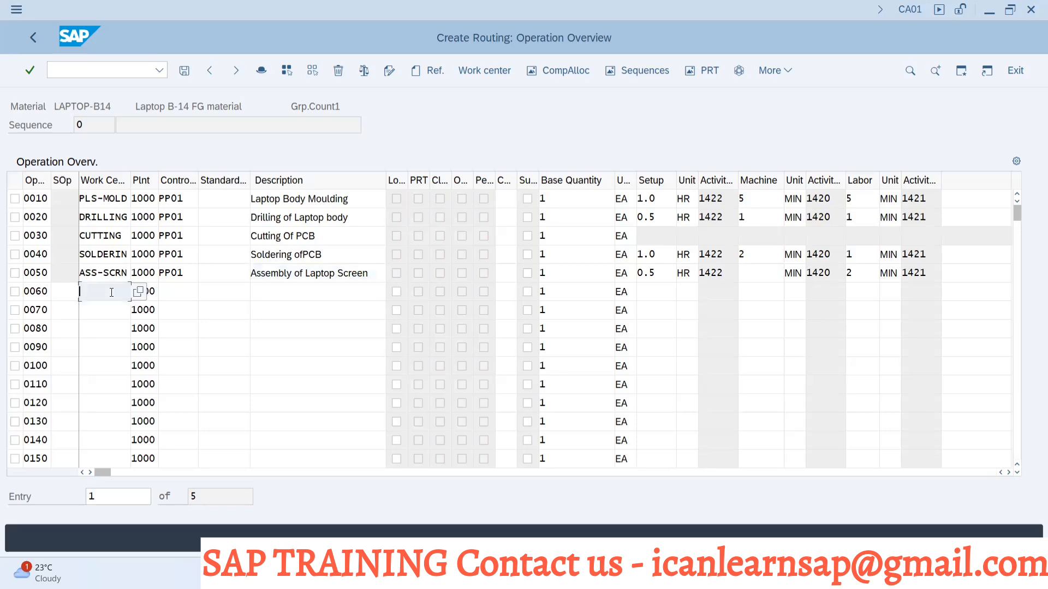
{"action": "key", "text": "alt+Tab"}
{"action": "left_click", "coordinate": [95, 301]}
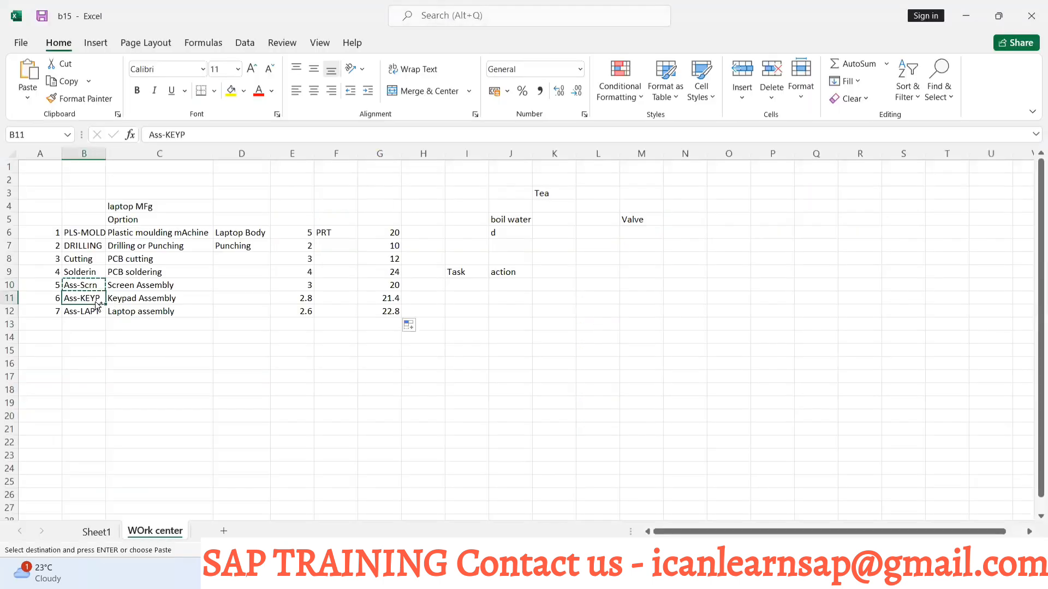
{"action": "key", "text": "ctrl+c"}
{"action": "key", "text": "alt+Tab"}
{"action": "key", "text": "ctrl+v"}
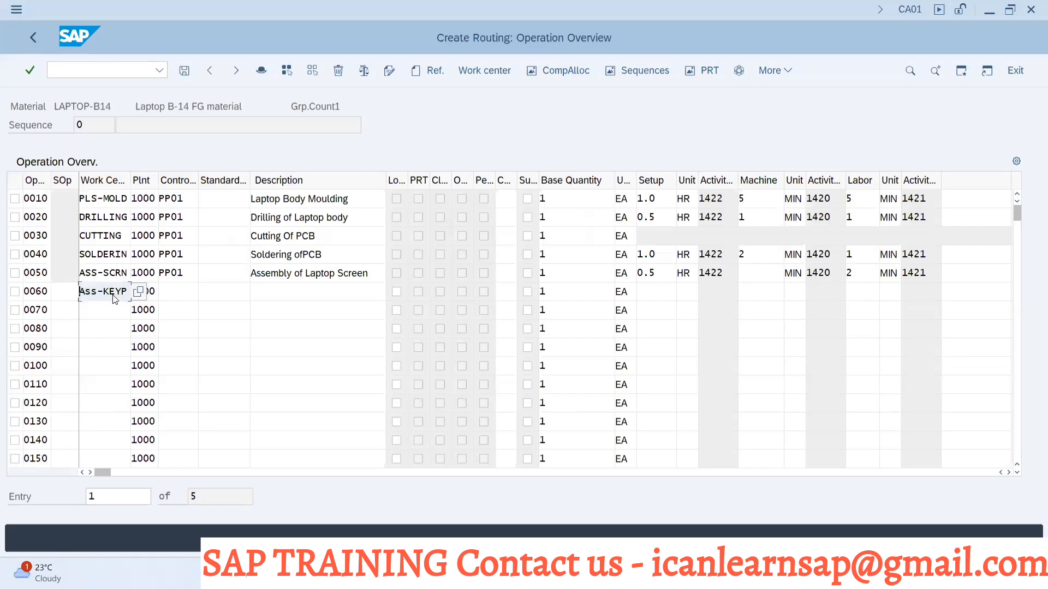
{"action": "key", "text": "Return"}
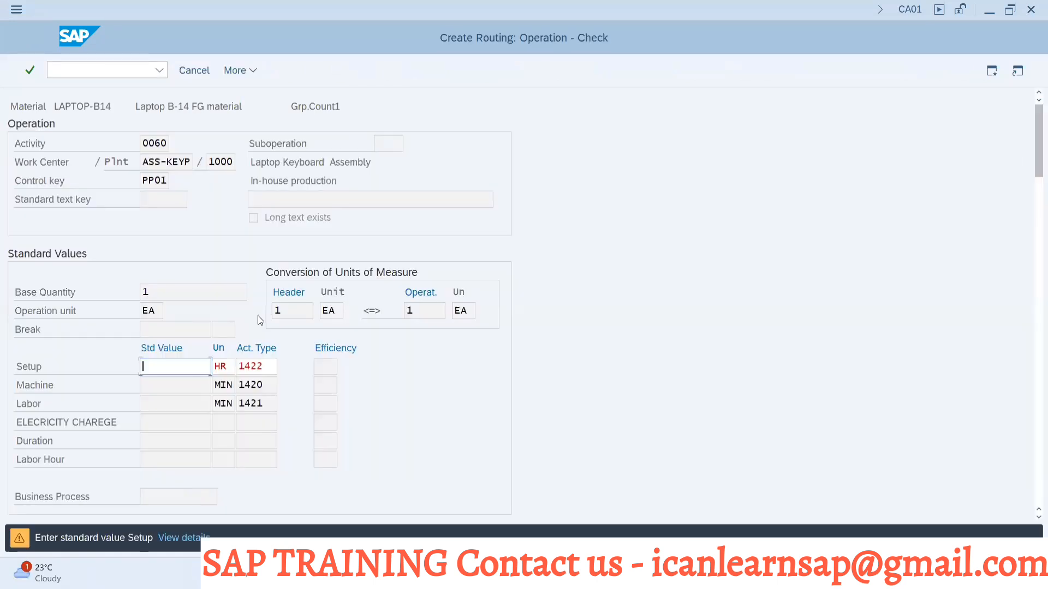
- Set operation 0060's standard values to setup 0.5 HR and labor 2 MIN, accepting the activity type warnings
{"action": "type", "text": "0.5"}
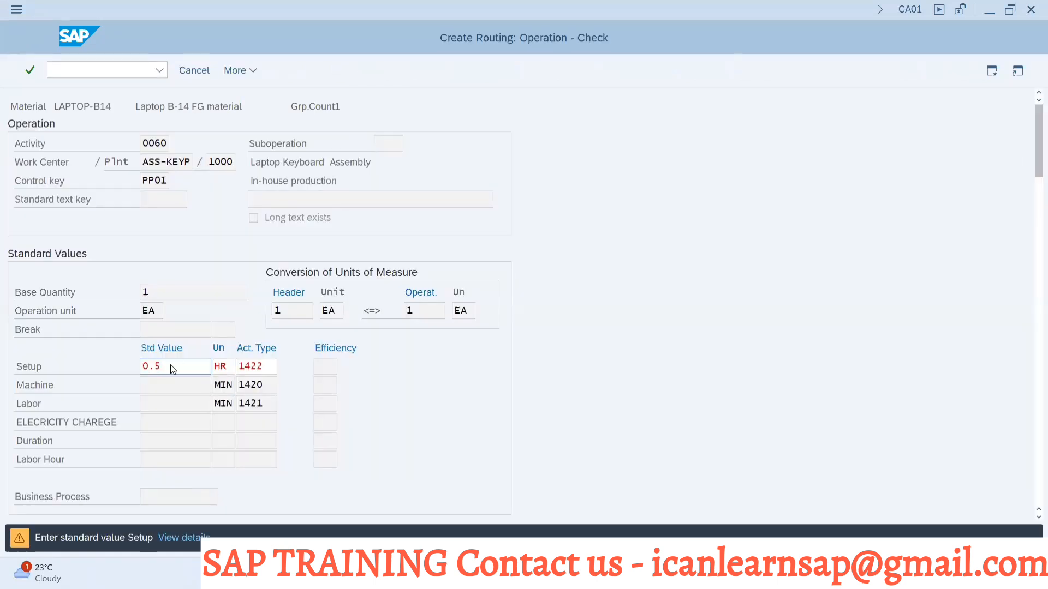
{"action": "key", "text": "Return"}
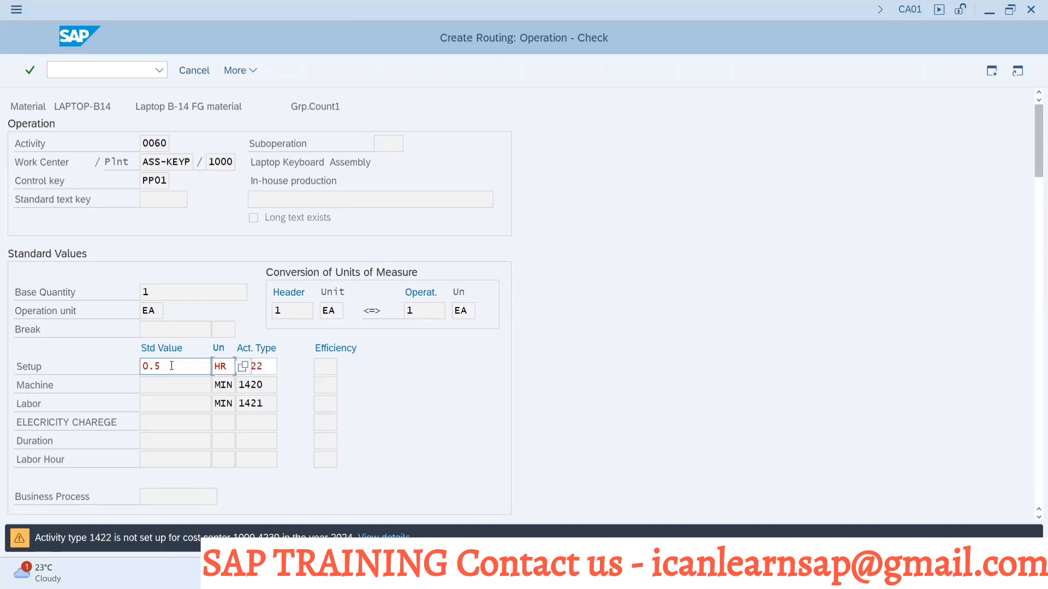
{"action": "key", "text": "Return"}
{"action": "key", "text": "Return"}
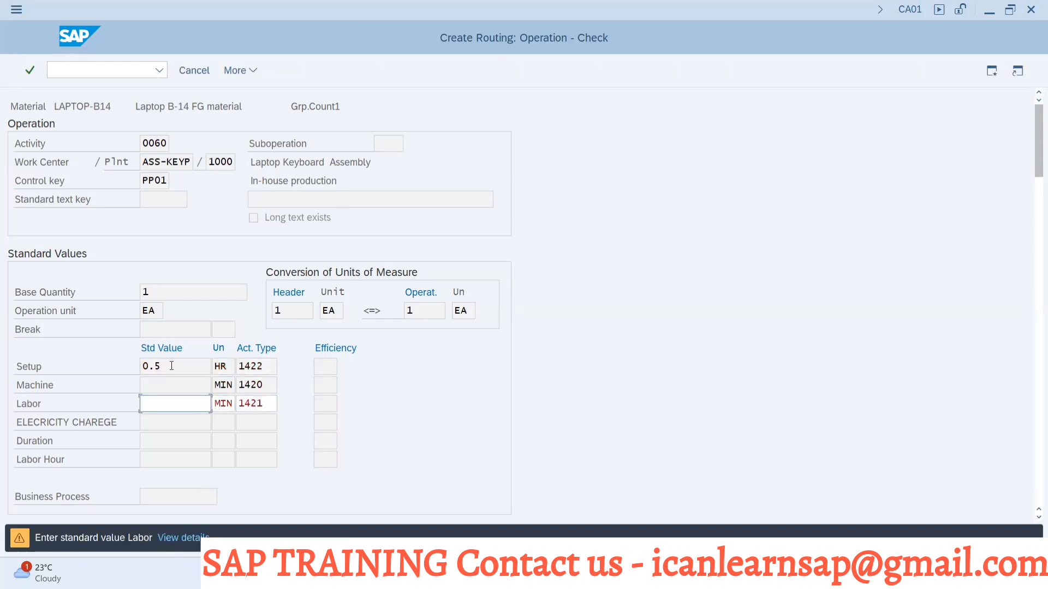
{"action": "type", "text": "2"}
{"action": "key", "text": "Return"}
{"action": "key", "text": "Return"}
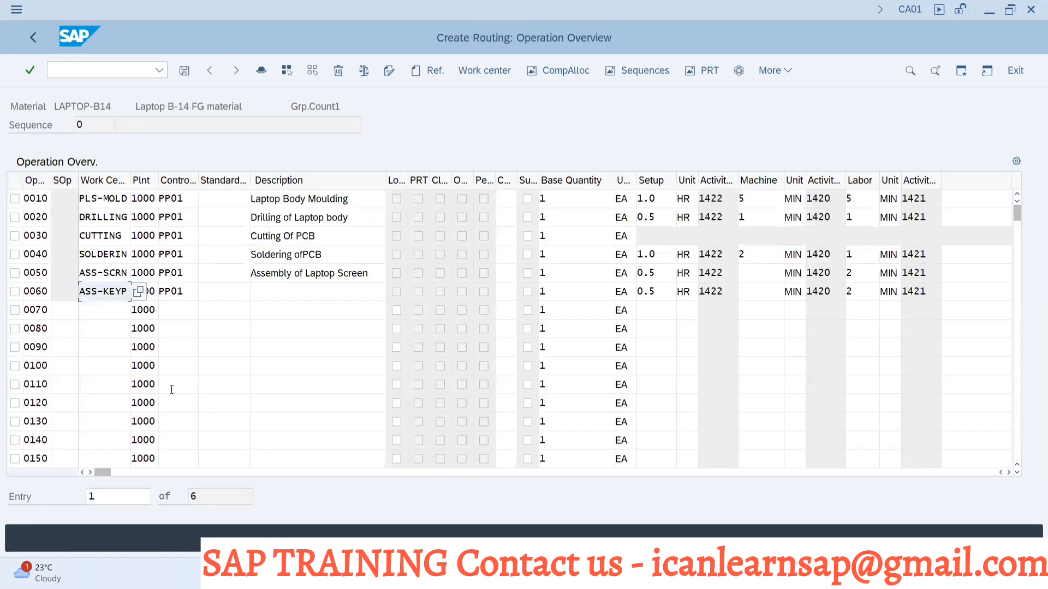
- Describe operation 0060 as "Assembly of Laptop Keyboard", adapting the suggested laptop screen description
{"action": "left_click", "coordinate": [267, 296]}
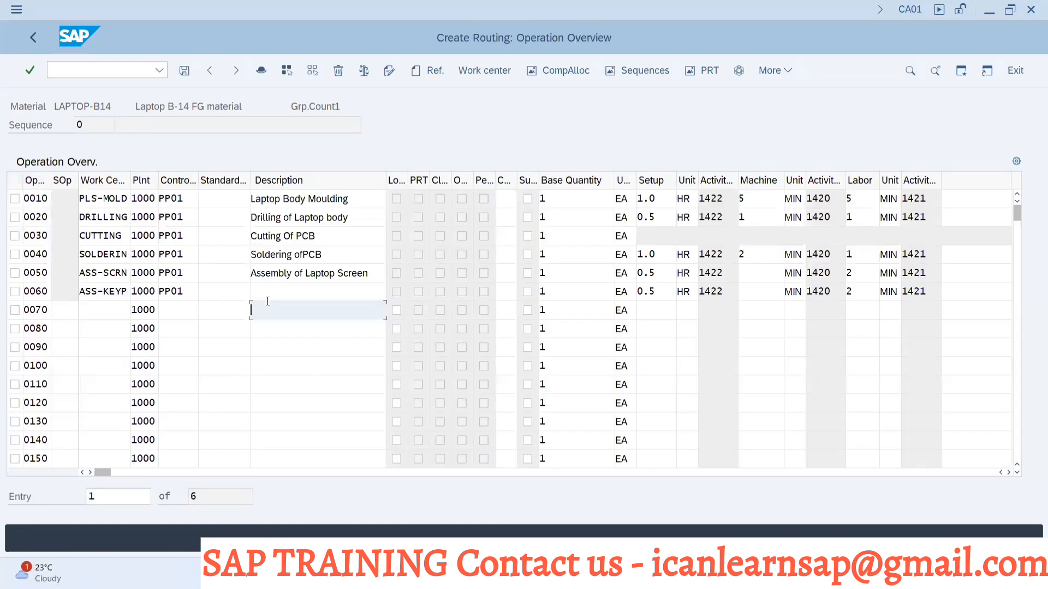
{"action": "type", "text": "A"}
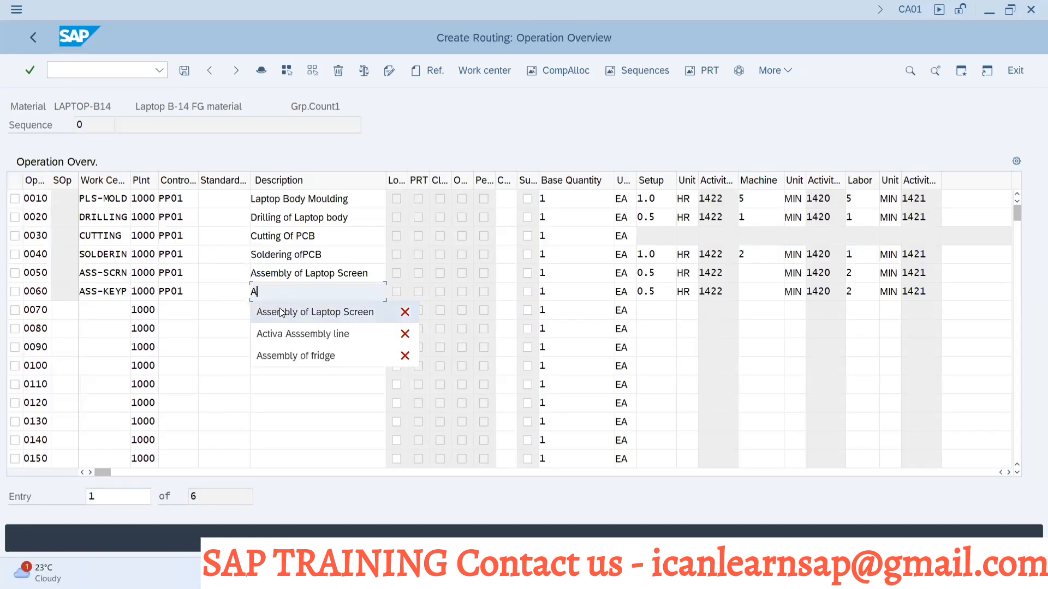
{"action": "left_click", "coordinate": [281, 310]}
{"action": "key", "text": "BackSpace"}
{"action": "key", "text": "BackSpace"}
{"action": "key", "text": "BackSpace"}
{"action": "key", "text": "BackSpace"}
{"action": "key", "text": "BackSpace"}
{"action": "key", "text": "BackSpace"}
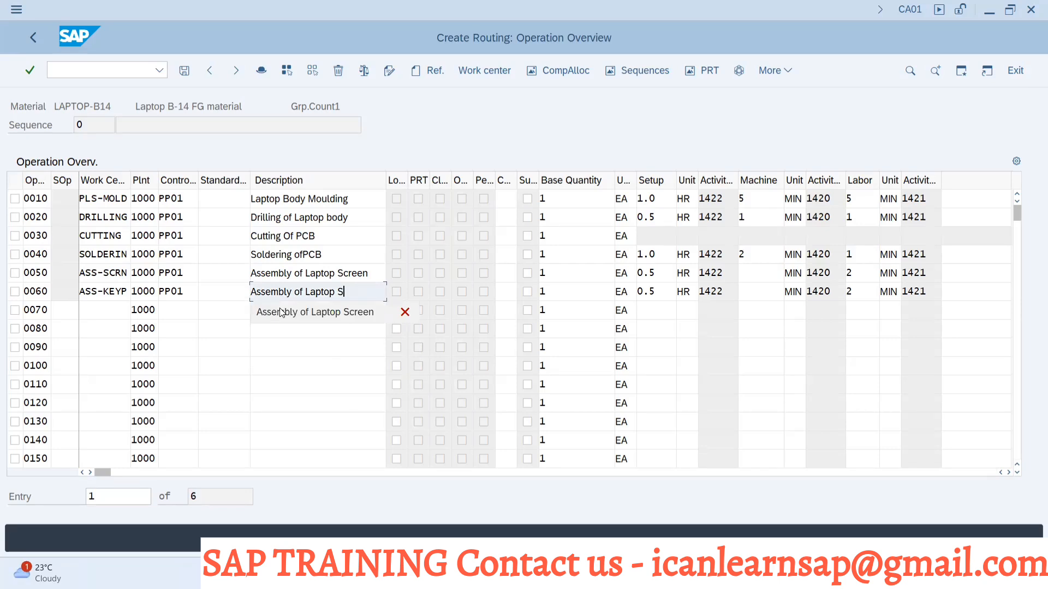
{"action": "type", "text": "Keyboard"}
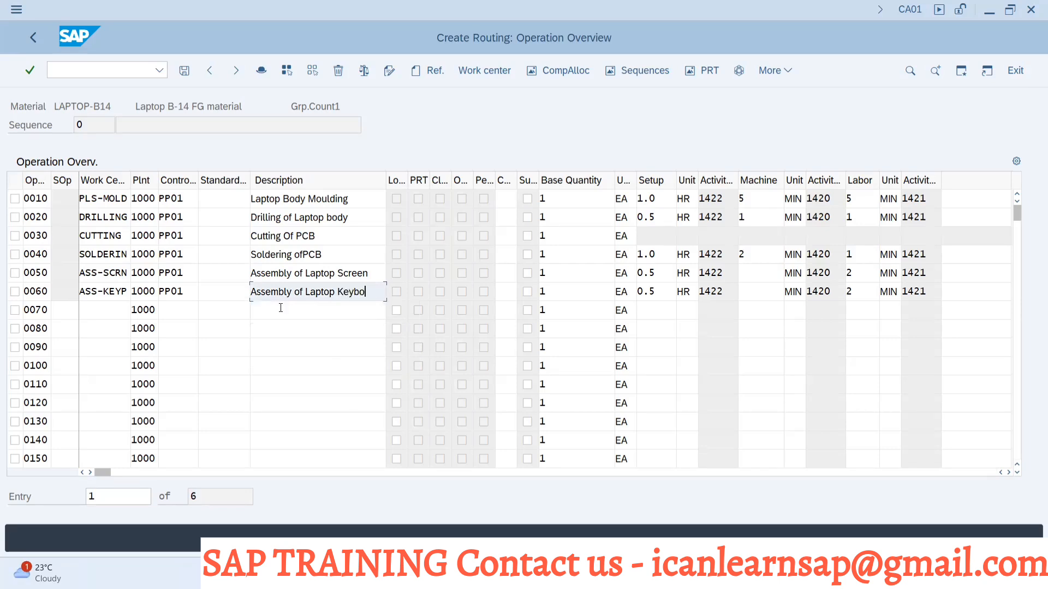
- Copy the work center Ass-LAPT from the Excel operations list into operation 0070 of the SAP routing and submit the row
{"action": "left_click", "coordinate": [107, 308]}
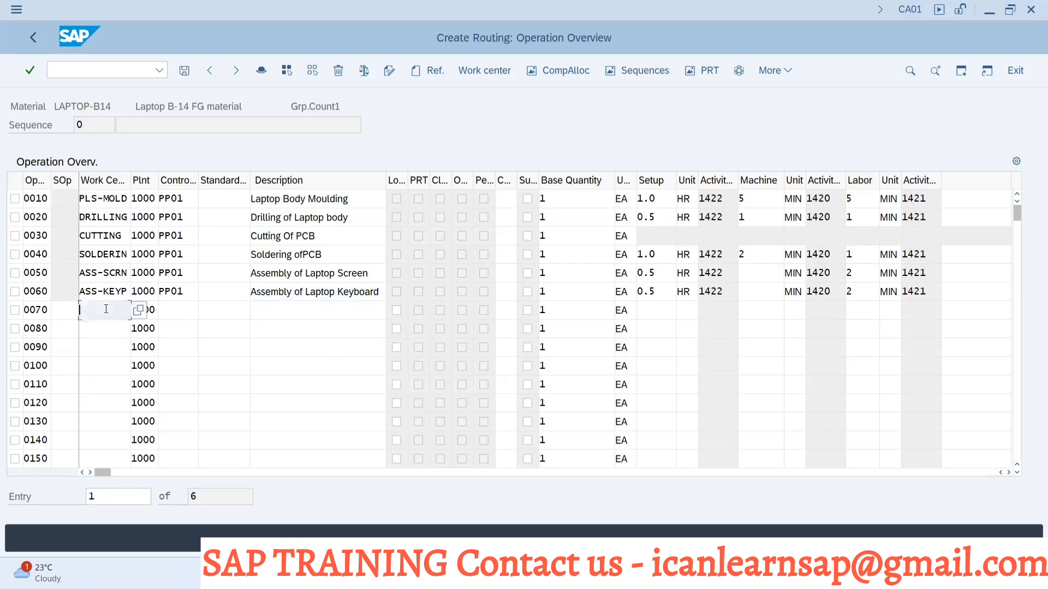
{"action": "key", "text": "alt+Tab"}
{"action": "left_click", "coordinate": [89, 315]}
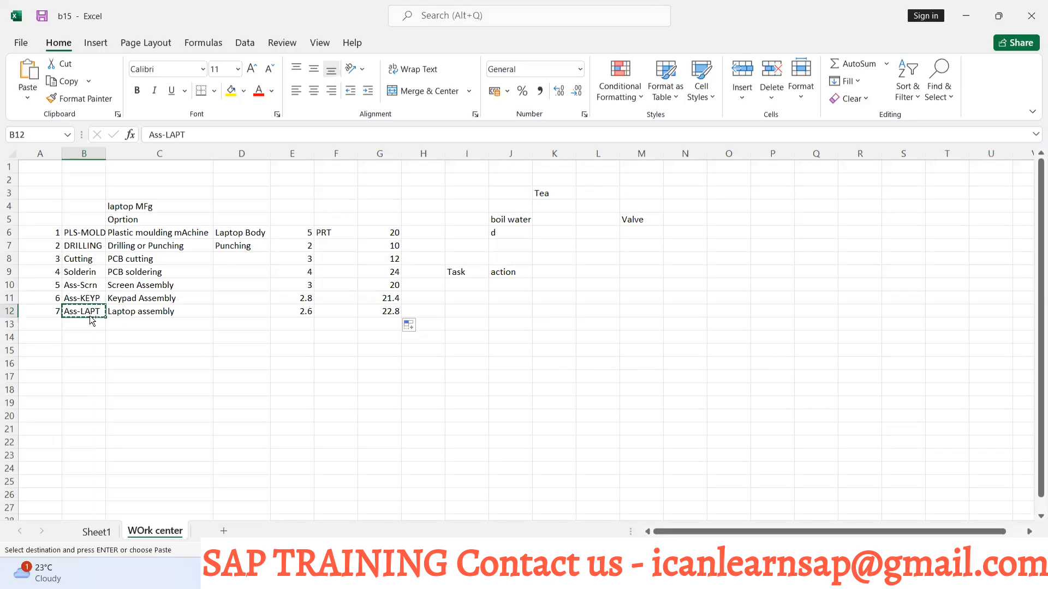
{"action": "key", "text": "ctrl+c"}
{"action": "key", "text": "alt+Tab"}
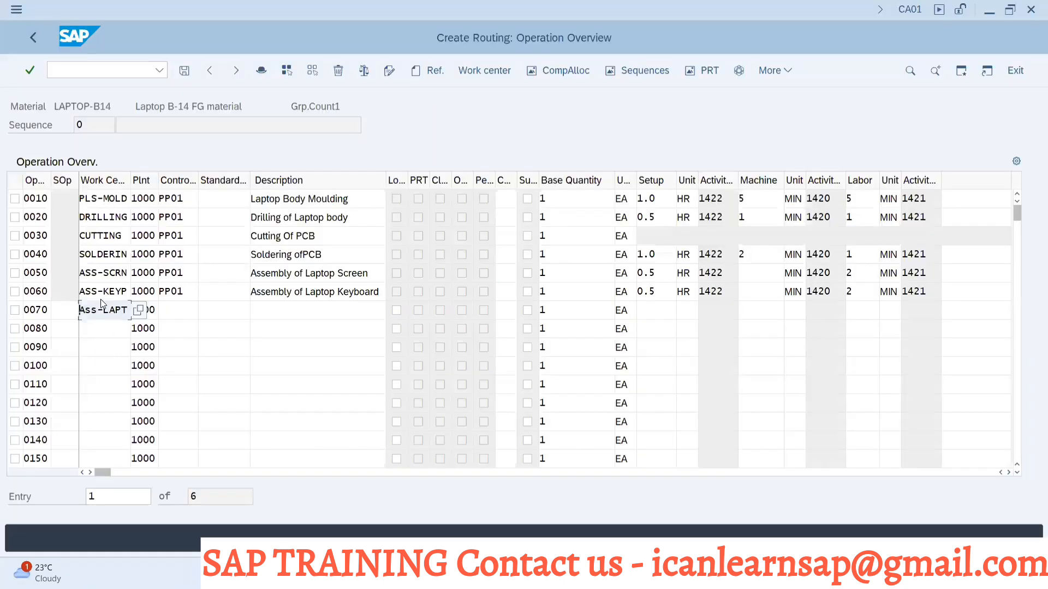
{"action": "key", "text": "Return"}
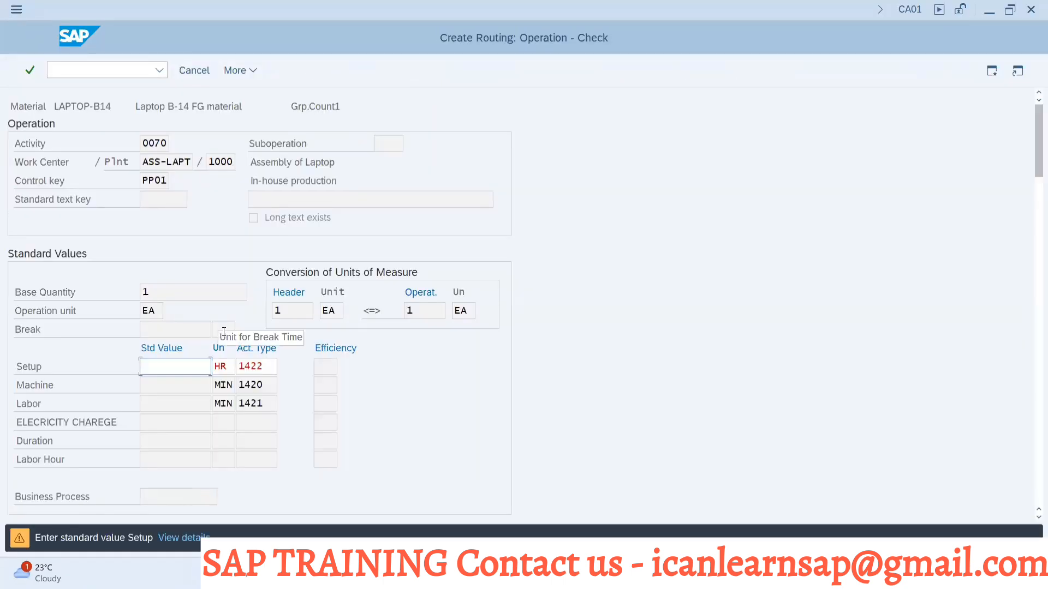
- Set operation 0070's standard values to setup 0.5 HR and labor 5 MIN, accepting the activity type warnings
{"action": "type", "text": "0.5"}
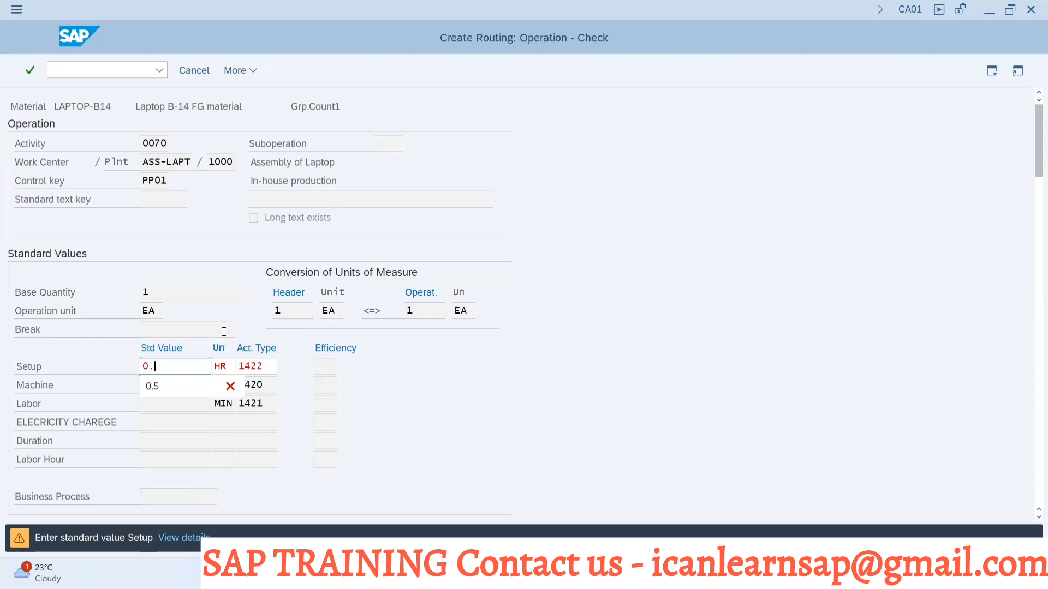
{"action": "key", "text": "Return"}
{"action": "key", "text": "Return"}
{"action": "key", "text": "Return"}
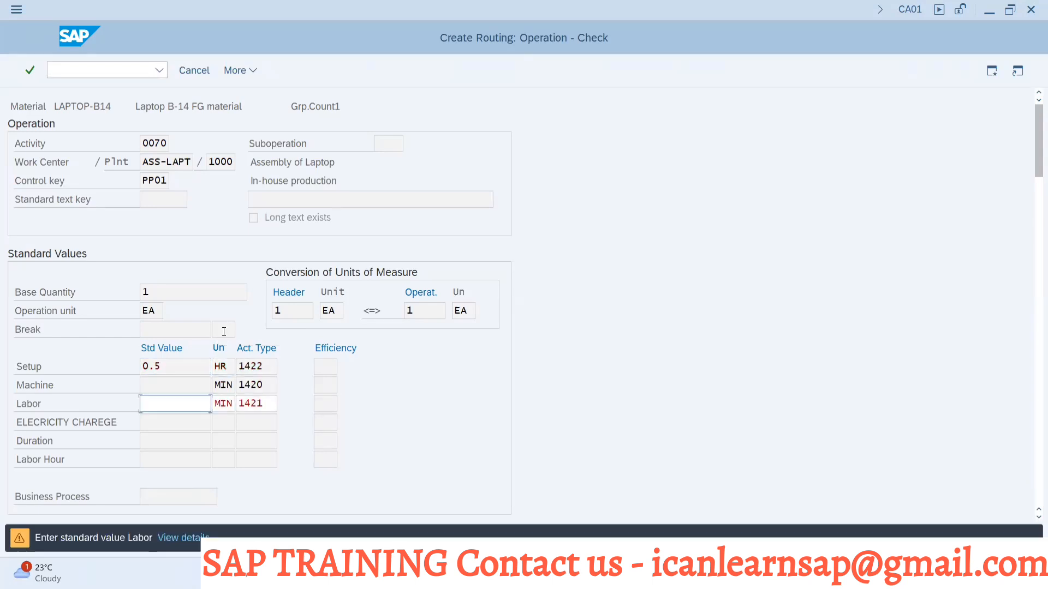
{"action": "type", "text": "5"}
{"action": "key", "text": "Return"}
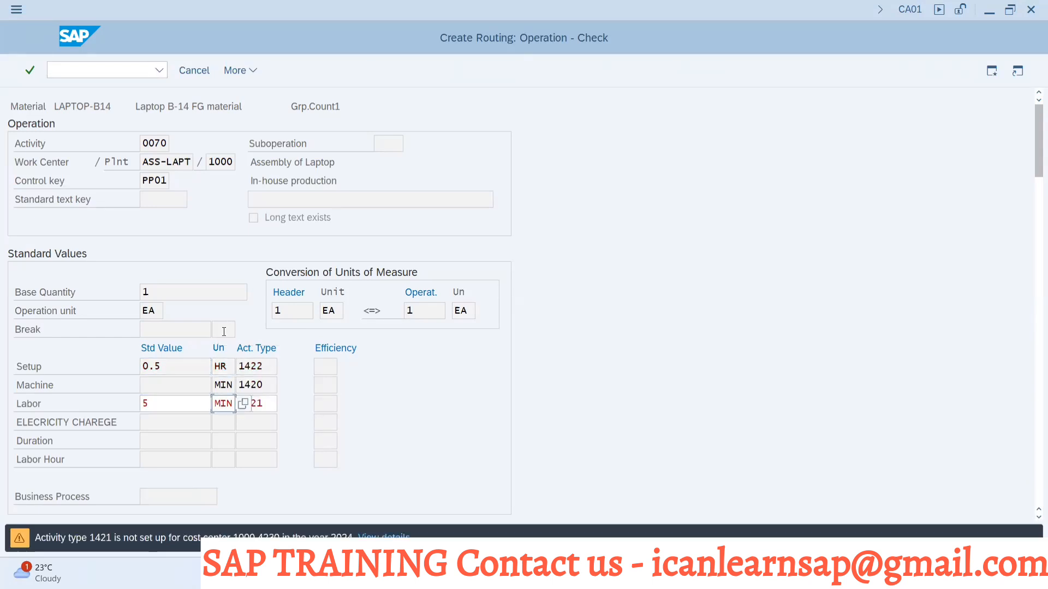
{"action": "key", "text": "Return"}
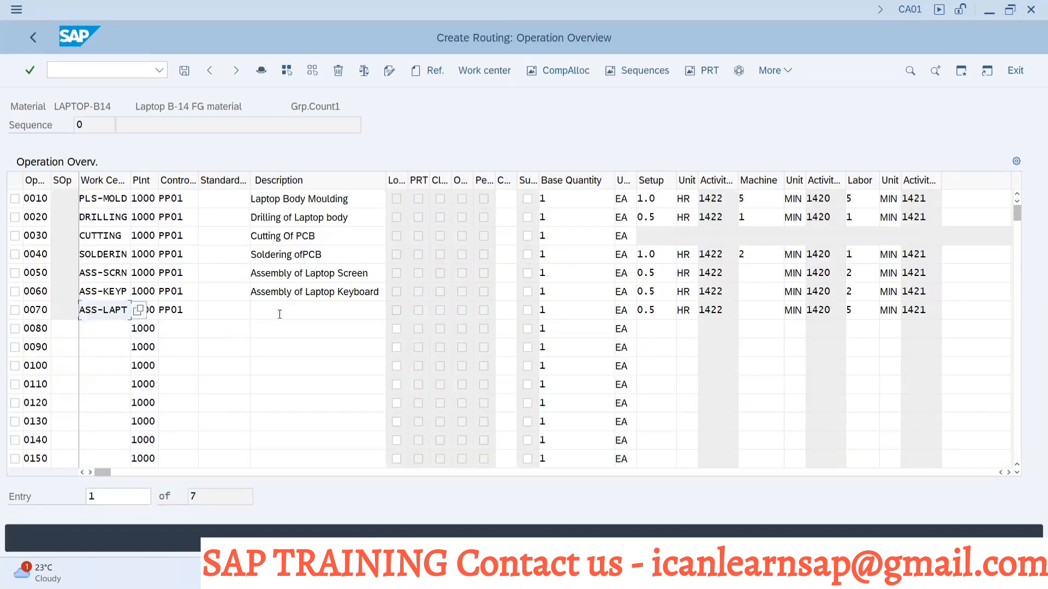
- Describe operation 0070 as "Assembly of Laptop", shortening the suggested laptop keyboard description
{"action": "left_click", "coordinate": [280, 314]}
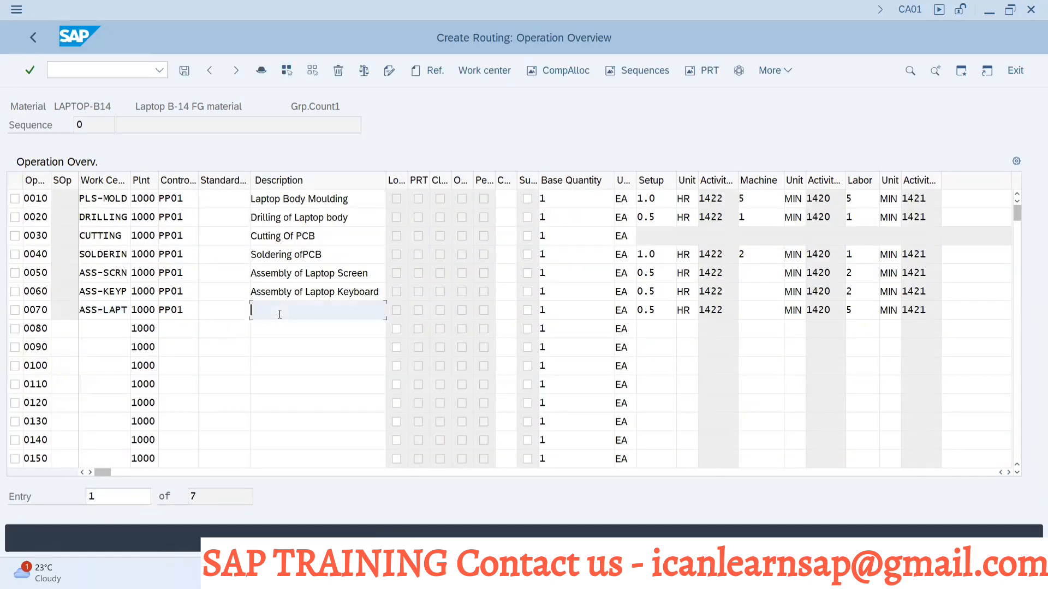
{"action": "type", "text": "A"}
{"action": "left_click", "coordinate": [287, 335]}
{"action": "key", "text": "BackSpace"}
{"action": "key", "text": "BackSpace"}
{"action": "key", "text": "BackSpace"}
{"action": "key", "text": "BackSpace"}
{"action": "key", "text": "BackSpace"}
{"action": "key", "text": "BackSpace"}
{"action": "key", "text": "BackSpace"}
{"action": "key", "text": "BackSpace"}
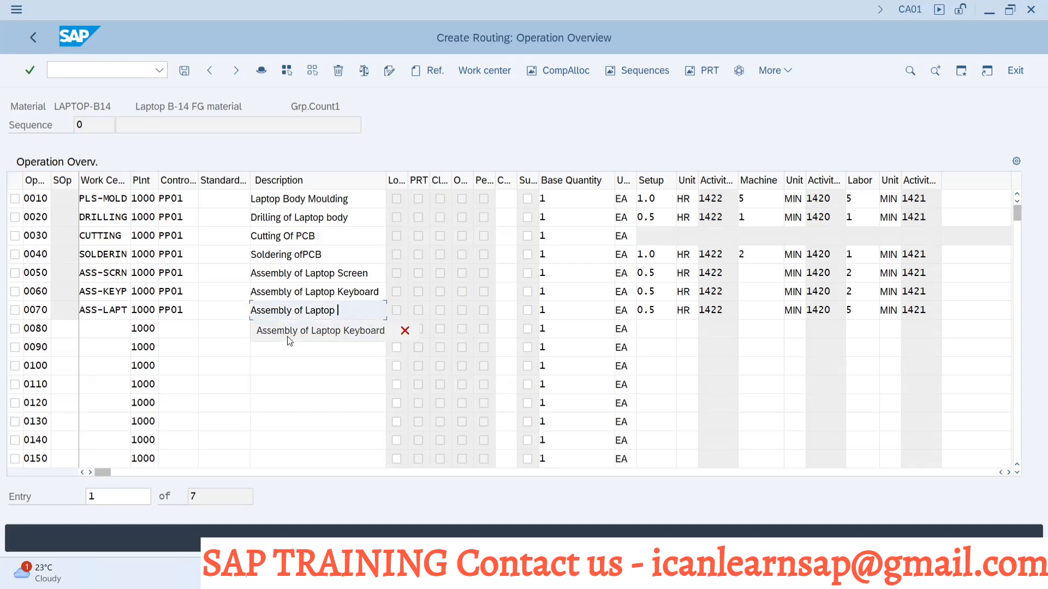
{"action": "left_click", "coordinate": [223, 309]}
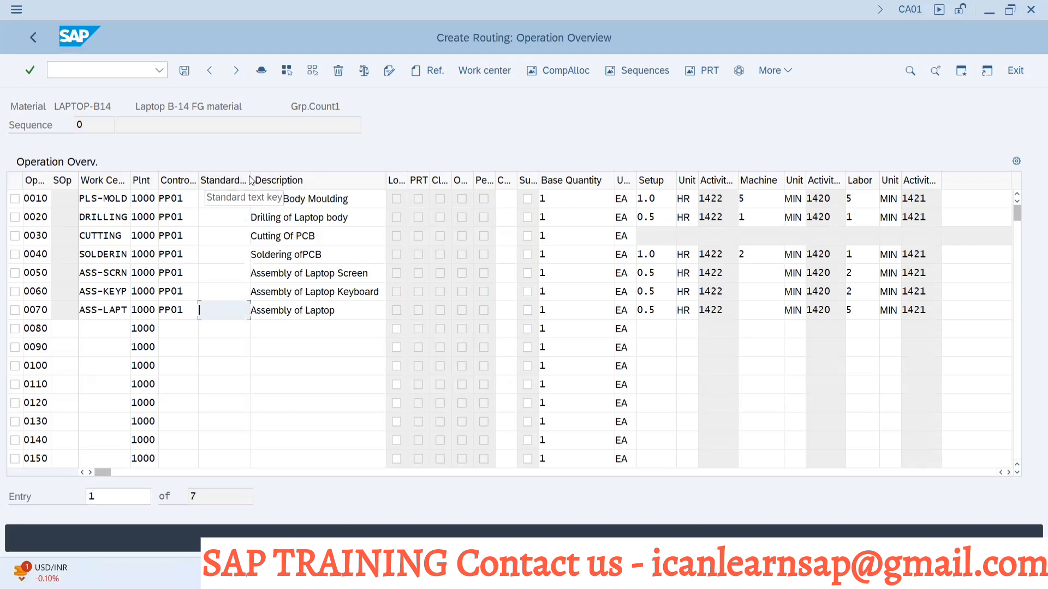
- Widen the Standard text key column and correct operation 0040's description to "Soldering of PCB"
{"action": "left_click_drag", "start_coordinate": [251, 180], "coordinate": [287, 184]}
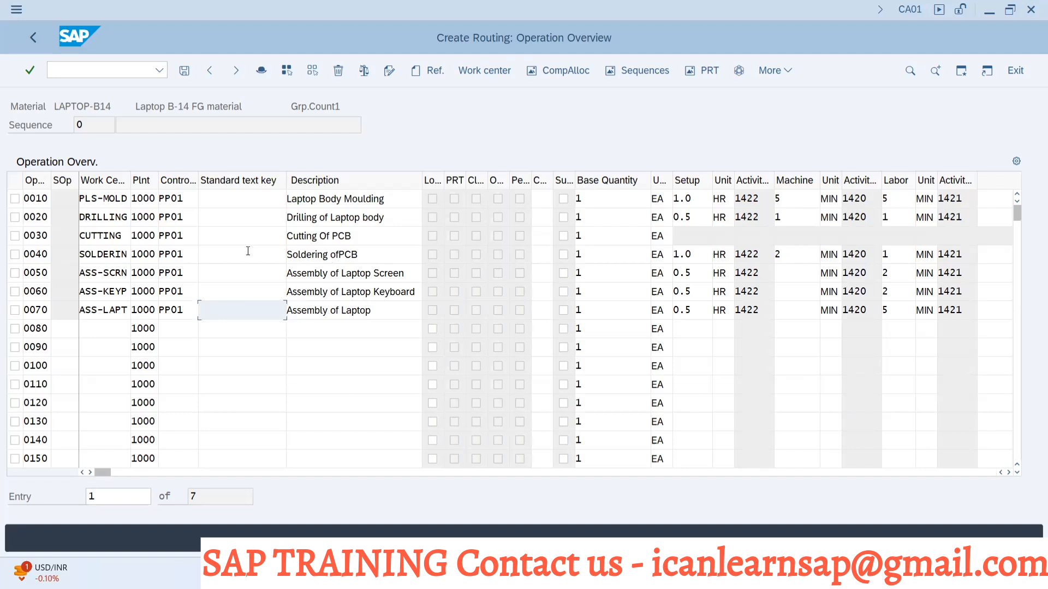
{"action": "left_click", "coordinate": [340, 255]}
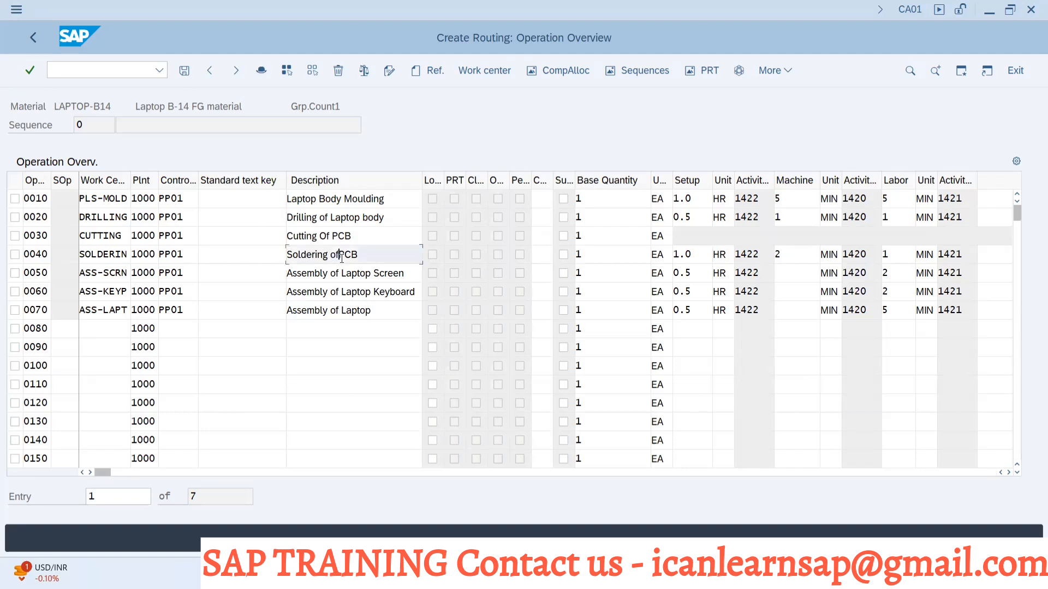
{"action": "key", "text": "Delete"}
{"action": "type", "text": "P"}
{"action": "key", "text": "End"}
{"action": "left_click", "coordinate": [334, 322]}
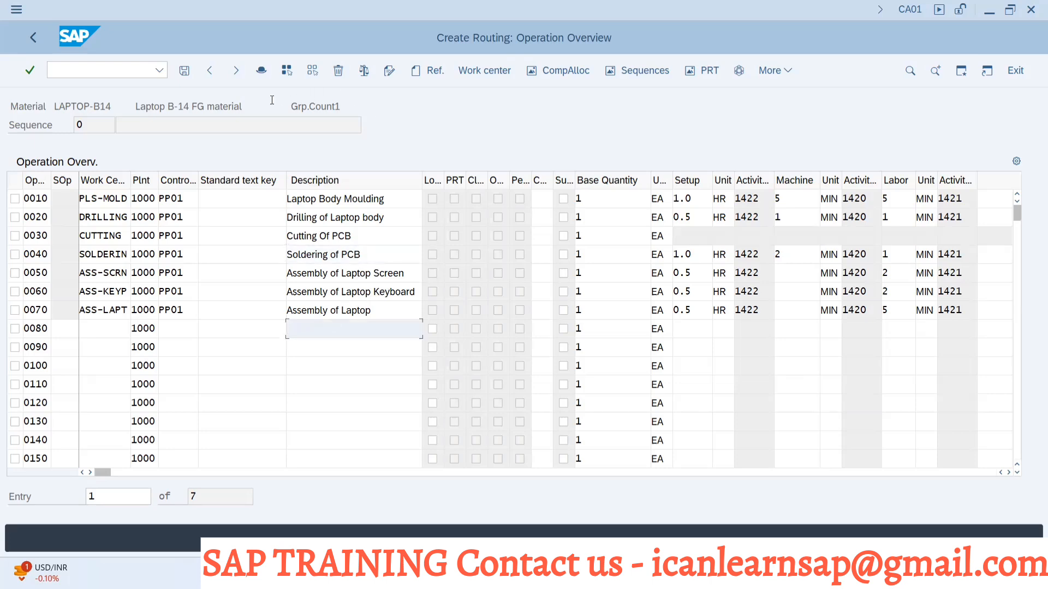
- Review the Structure of Routing slide in the PowerPoint presentation and return to the SAP operation overview
{"action": "key", "text": "alt+Tab"}
{"action": "key", "text": "alt+Tab"}
{"action": "key", "text": "alt+Tab"}
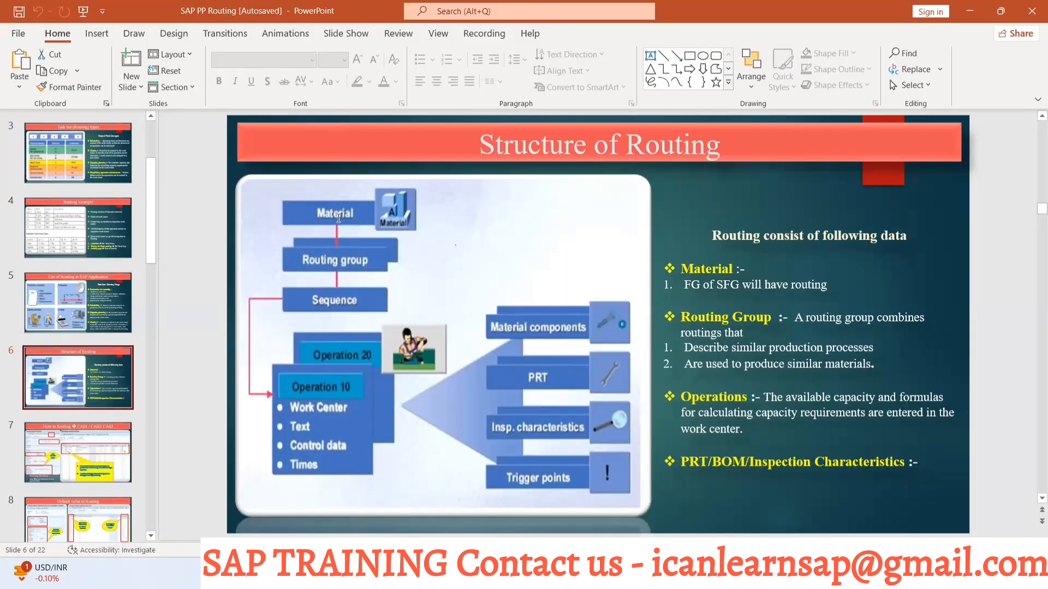
{"action": "key", "text": "alt+Tab"}
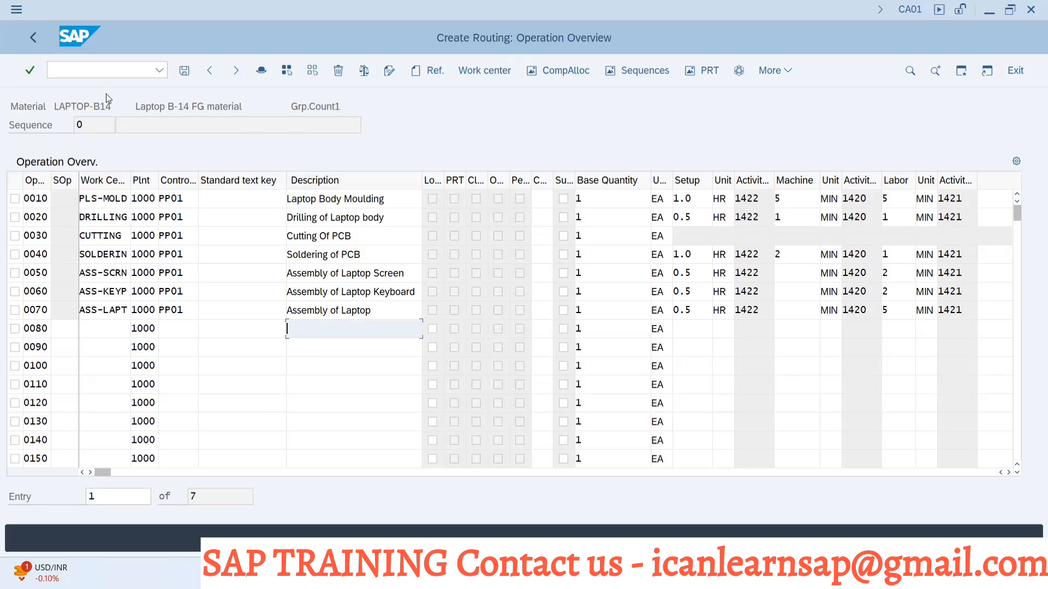
- Save the new routing for material LAPTOP-B14
{"action": "key", "text": "F10"}
{"action": "key", "text": "alt+Tab"}
{"action": "key", "text": "alt+Tab"}
{"action": "left_click", "coordinate": [188, 71]}
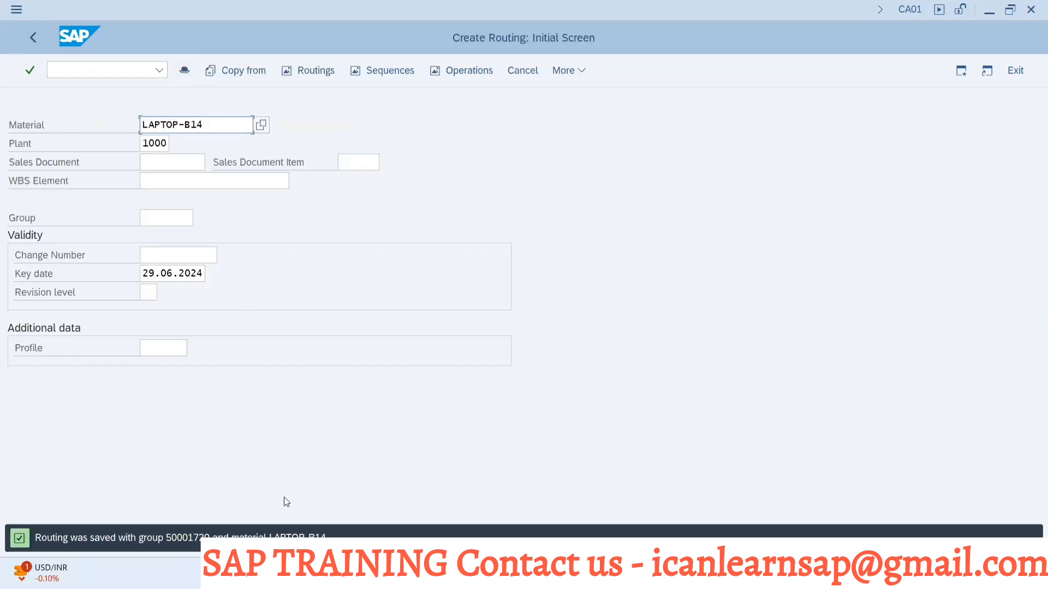
- Call transaction CA02 and open the operation overview of LAPTOP-B14's routing in plant 1000, using task list status 4
{"action": "left_click", "coordinate": [94, 70]}
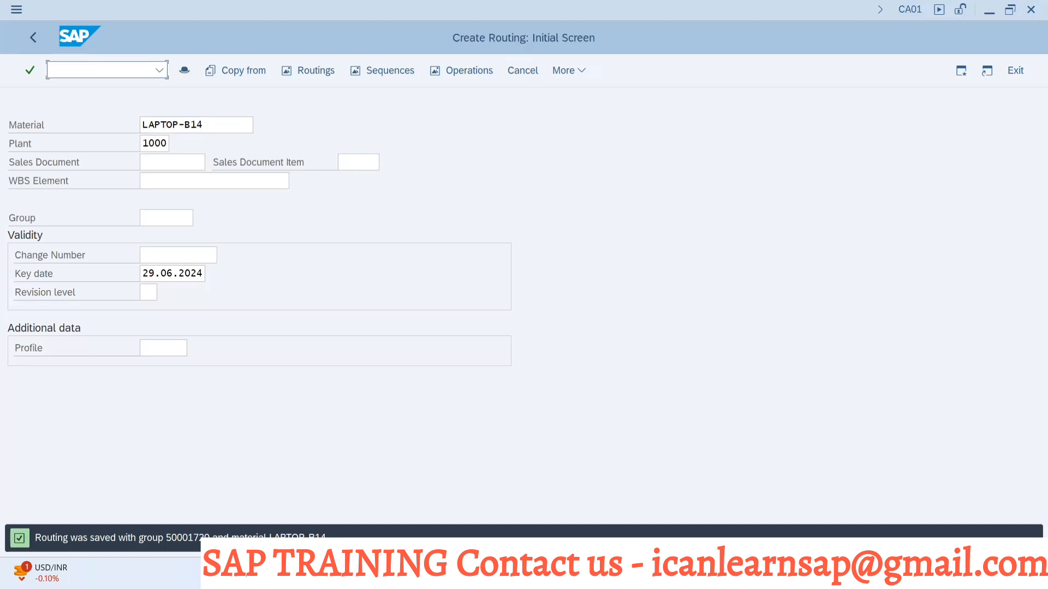
{"action": "type", "text": "/nca02"}
{"action": "key", "text": "Return"}
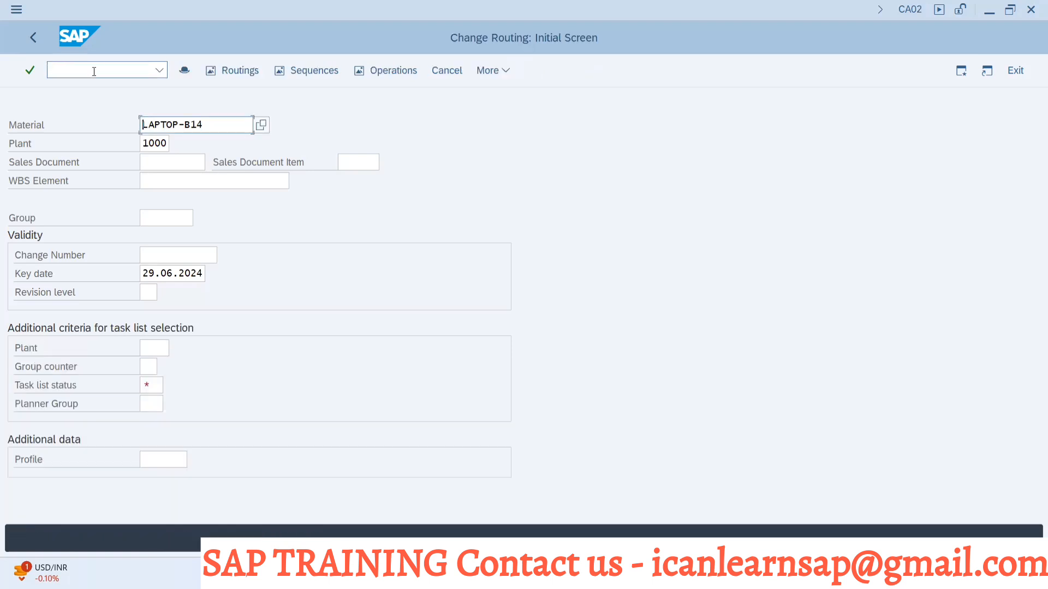
{"action": "key", "text": "Return"}
{"action": "left_click", "coordinate": [381, 68]}
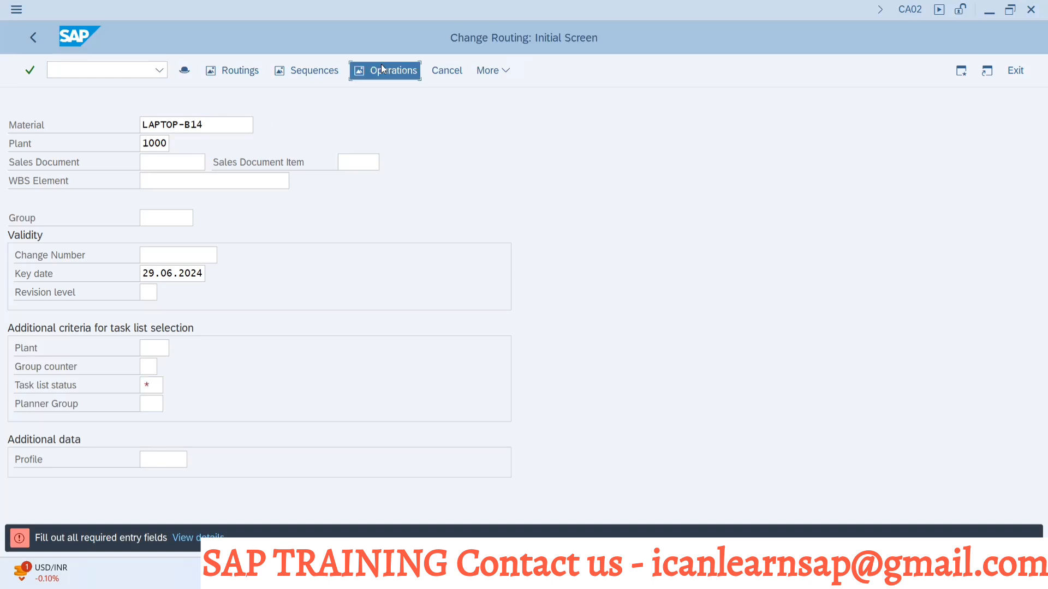
{"action": "type", "text": "4"}
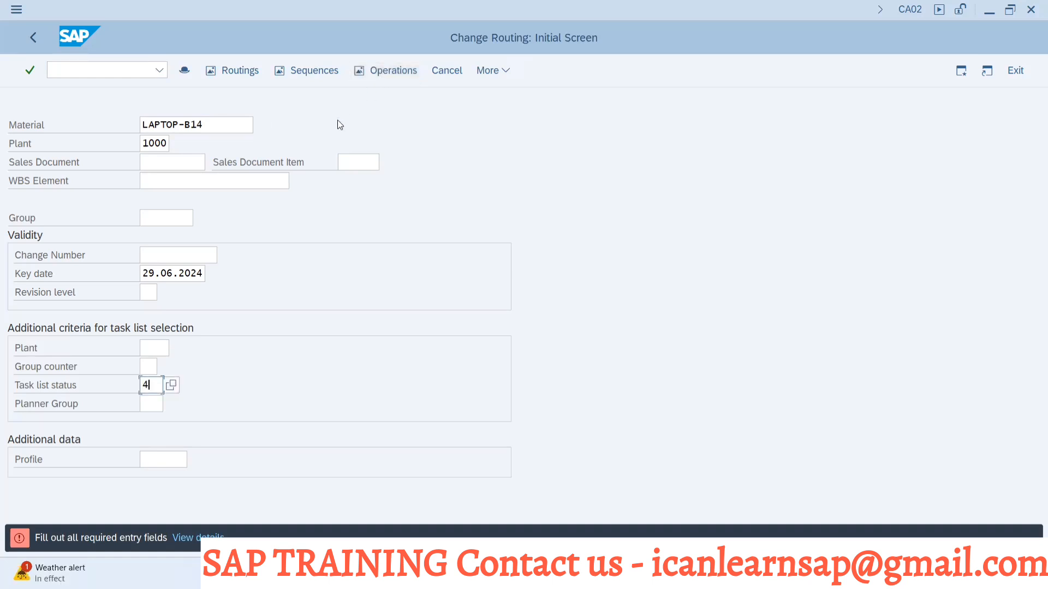
{"action": "key", "text": "Return"}
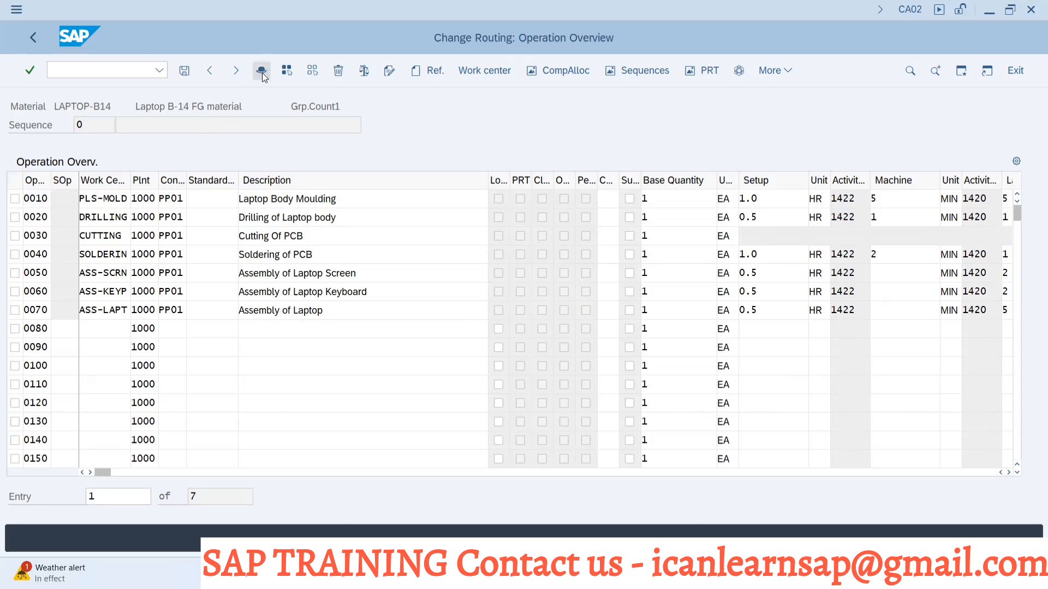
- Compare the routing's header details, sequence overview and operation overview in SAP with the Structure of Routing slide in PowerPoint
{"action": "left_click", "coordinate": [262, 72]}
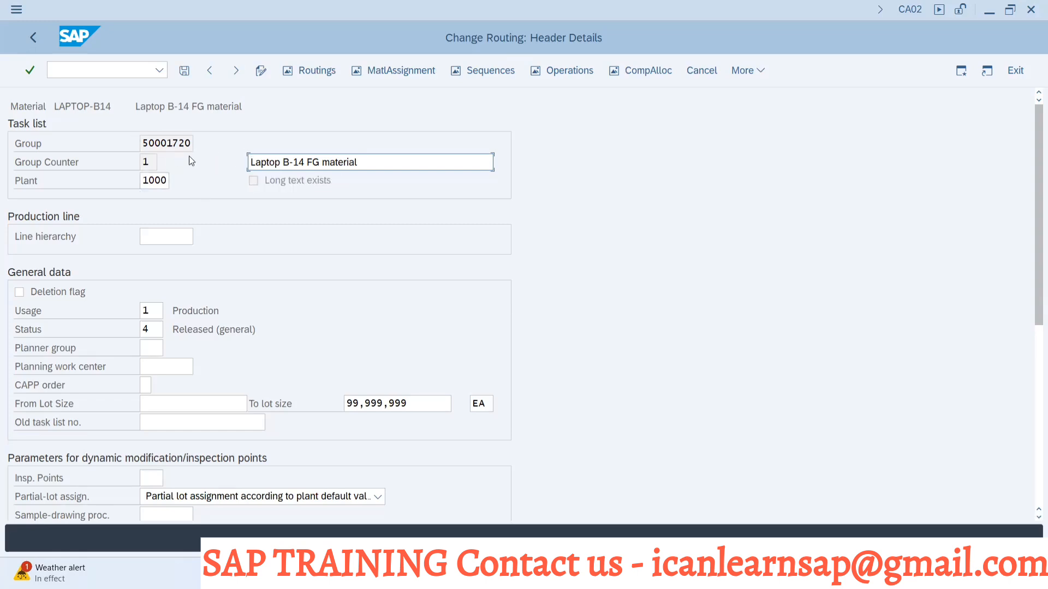
{"action": "key", "text": "alt+Tab"}
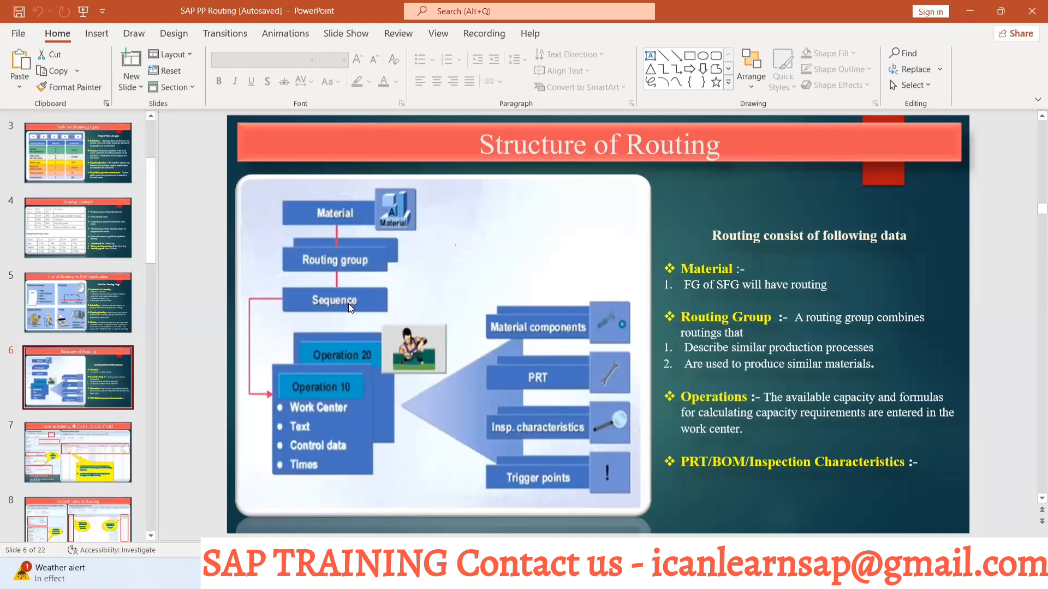
{"action": "key", "text": "alt+Tab"}
{"action": "left_click", "coordinate": [469, 76]}
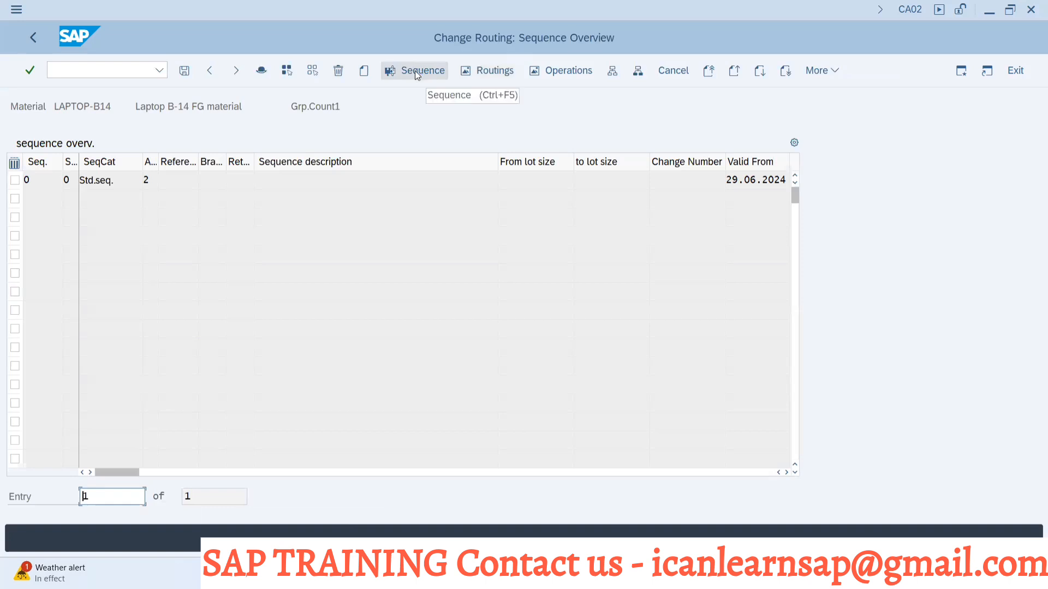
{"action": "left_click", "coordinate": [563, 70]}
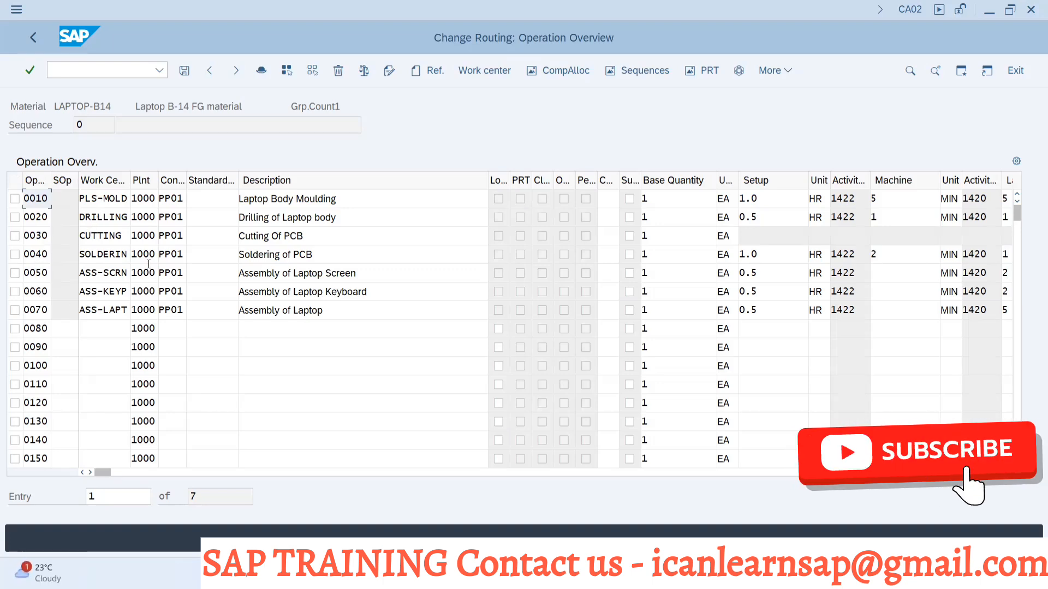
{"action": "key", "text": "alt+Tab"}
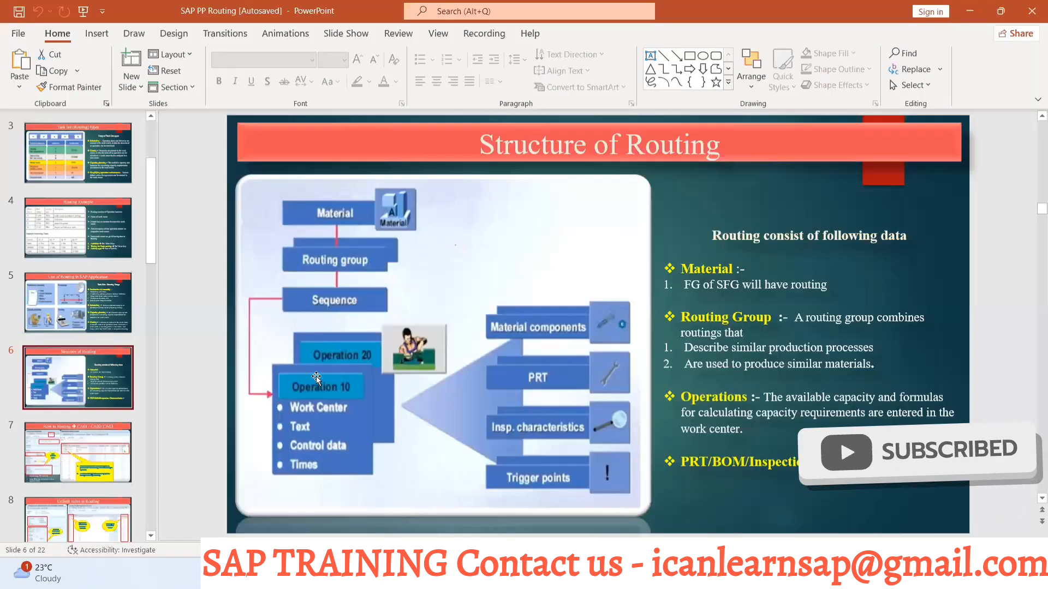